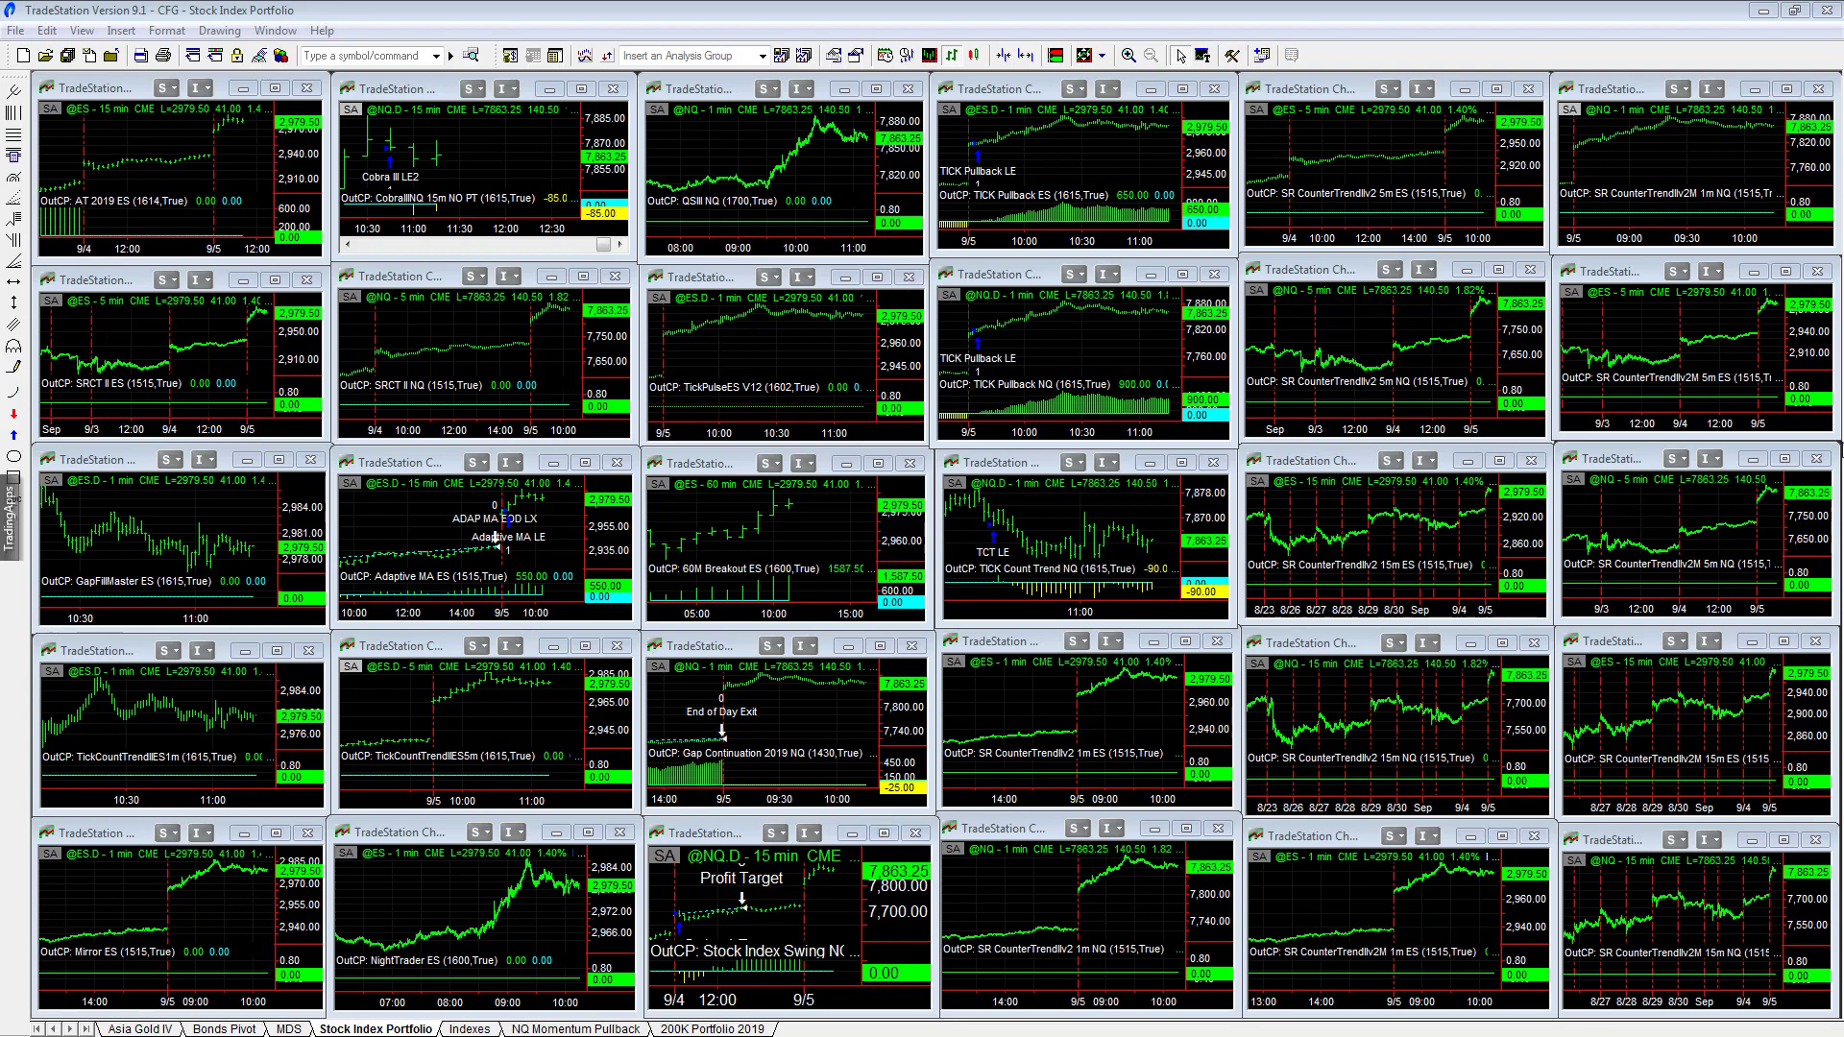
Step: Maximize the TICK Pullback NQ chart and mark the price gap between the 9/4 close and 9/5 open with freehand arrows
left_click(999, 278)
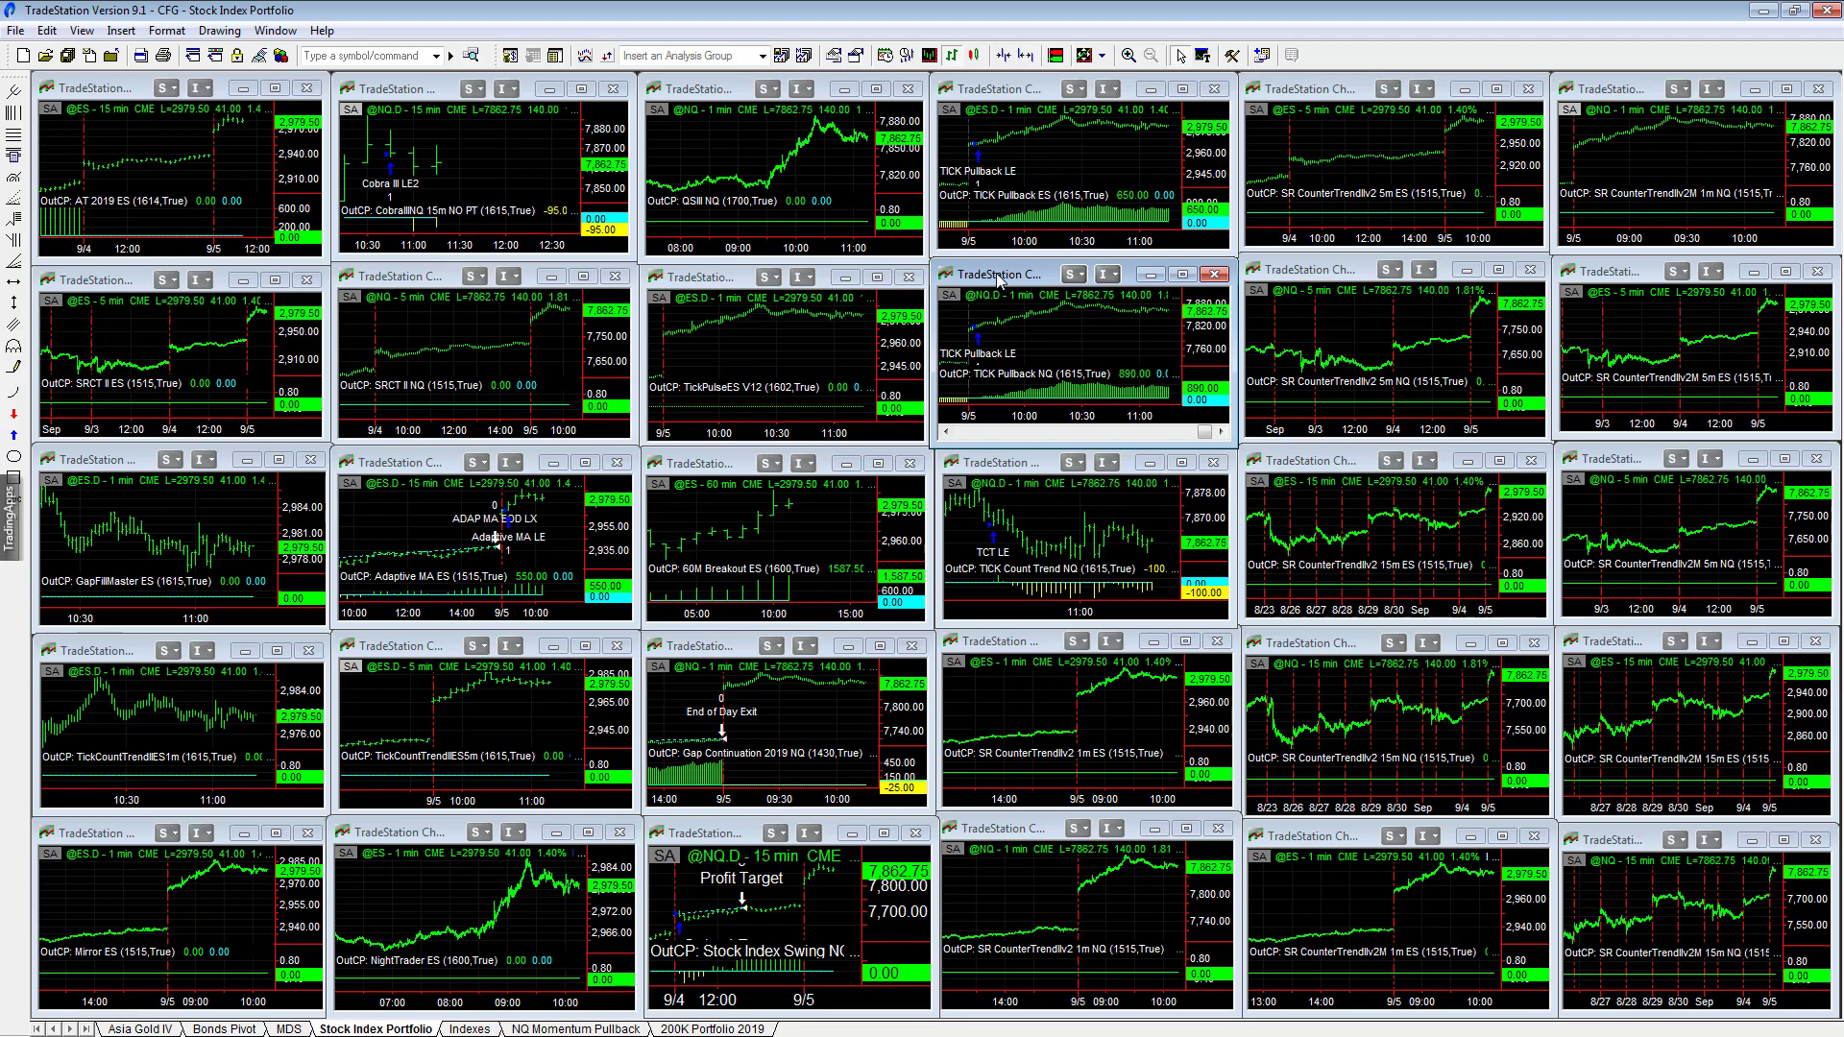
double_click(1003, 276)
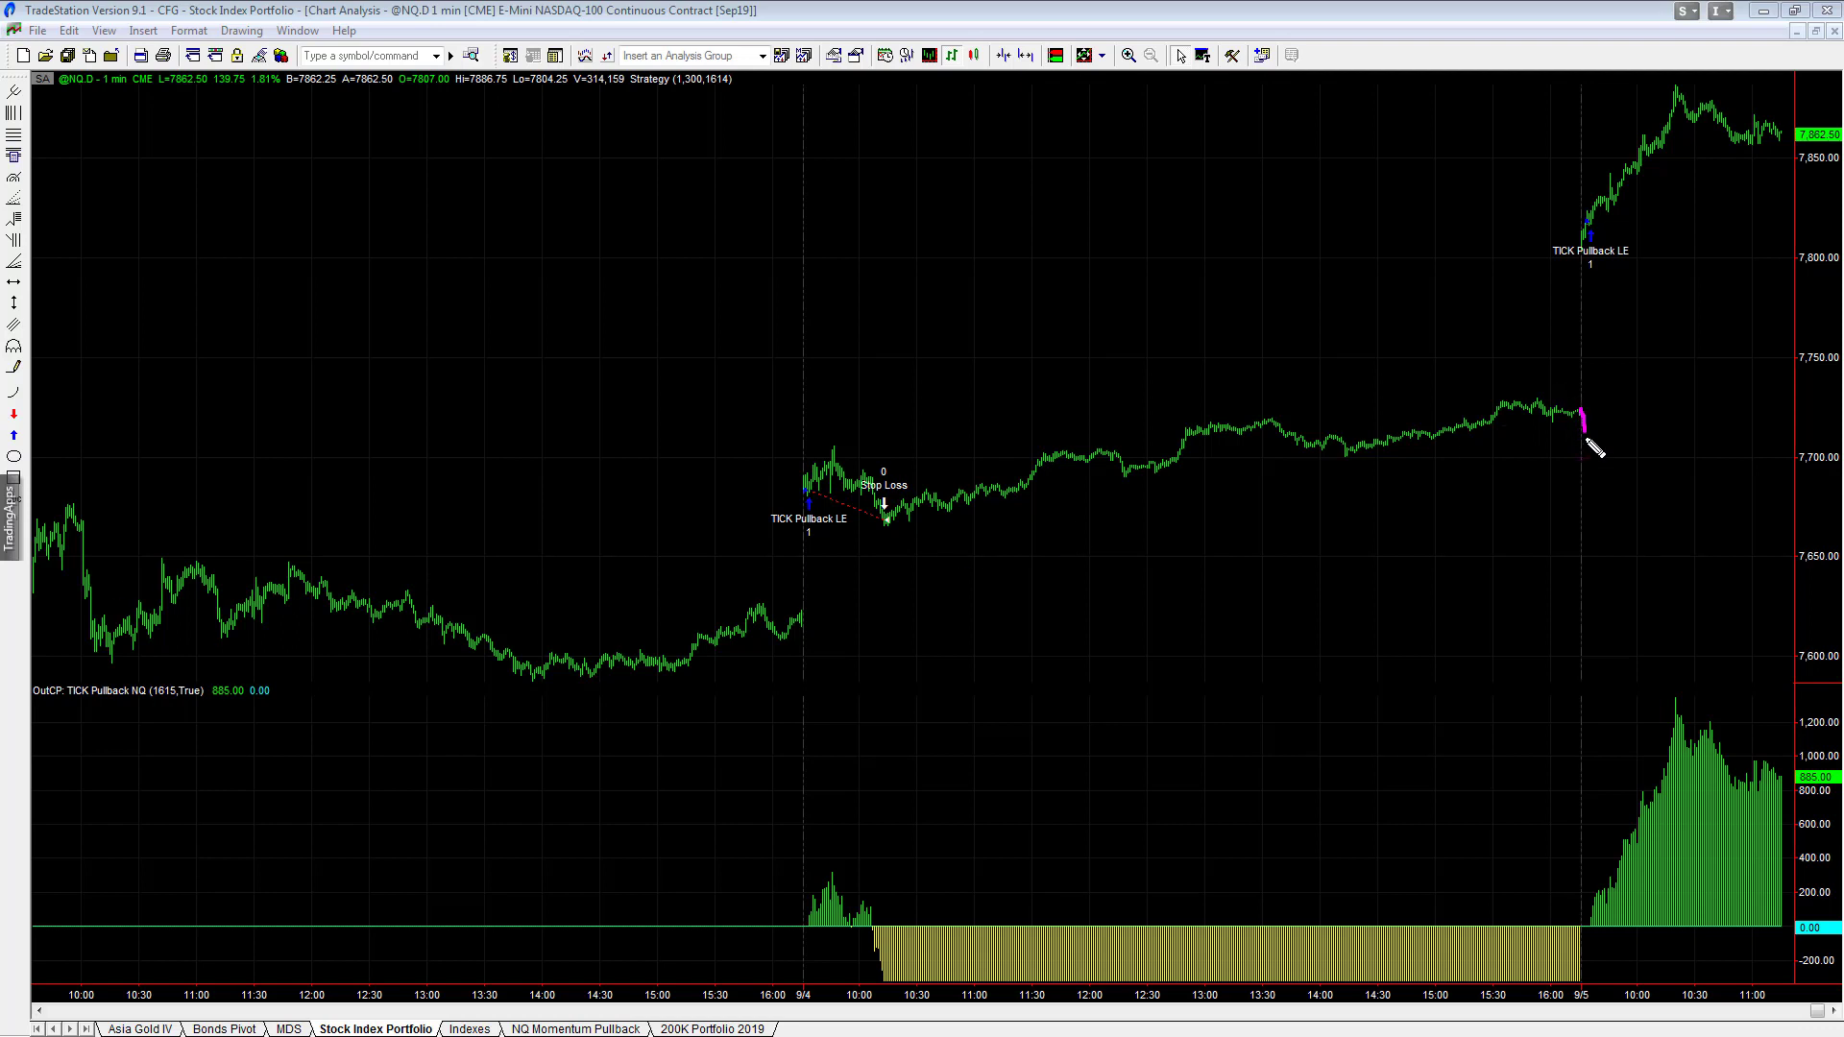
left_click_drag(1584, 417, 1623, 432)
mouse_move(1573, 278)
left_mouse_down()
mouse_move(1571, 250)
mouse_move(1587, 256)
left_mouse_up()
left_click_drag(1580, 419, 1565, 255)
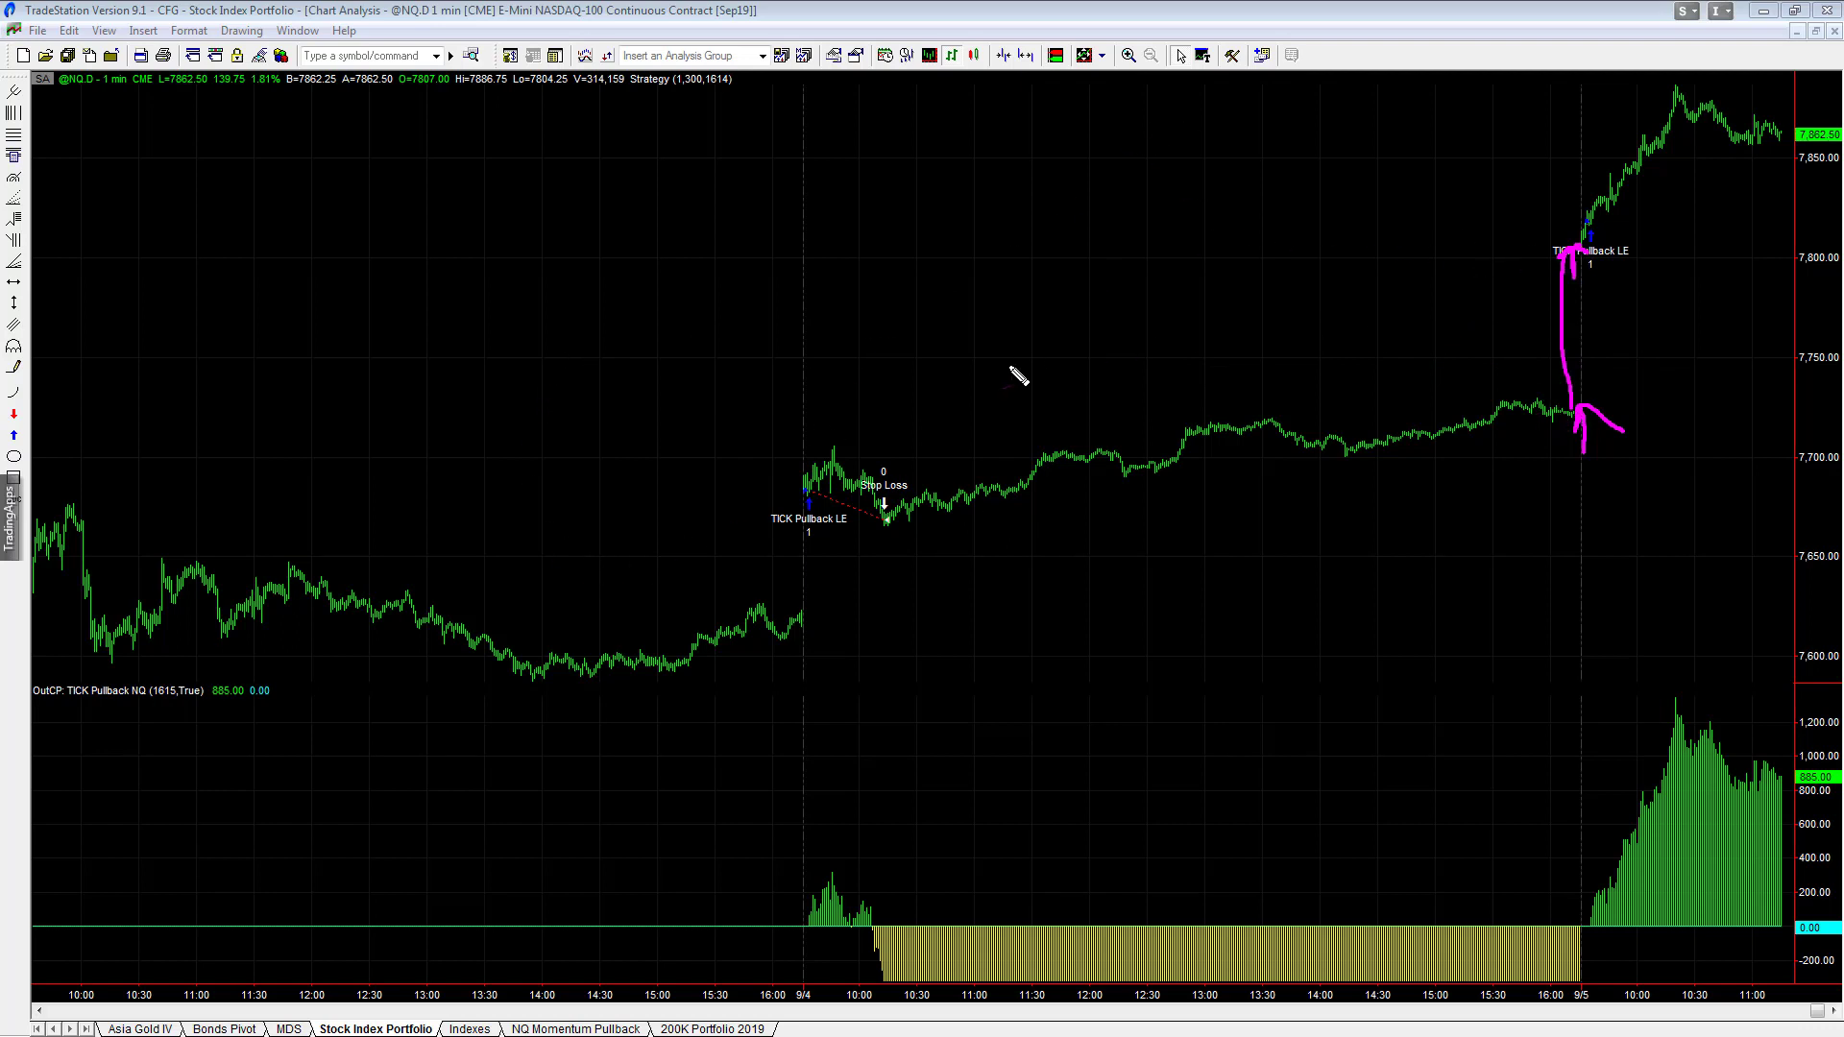
mouse_move(1006, 365)
left_mouse_down()
mouse_move(1527, 327)
mouse_move(1491, 331)
mouse_move(1440, 293)
left_mouse_up()
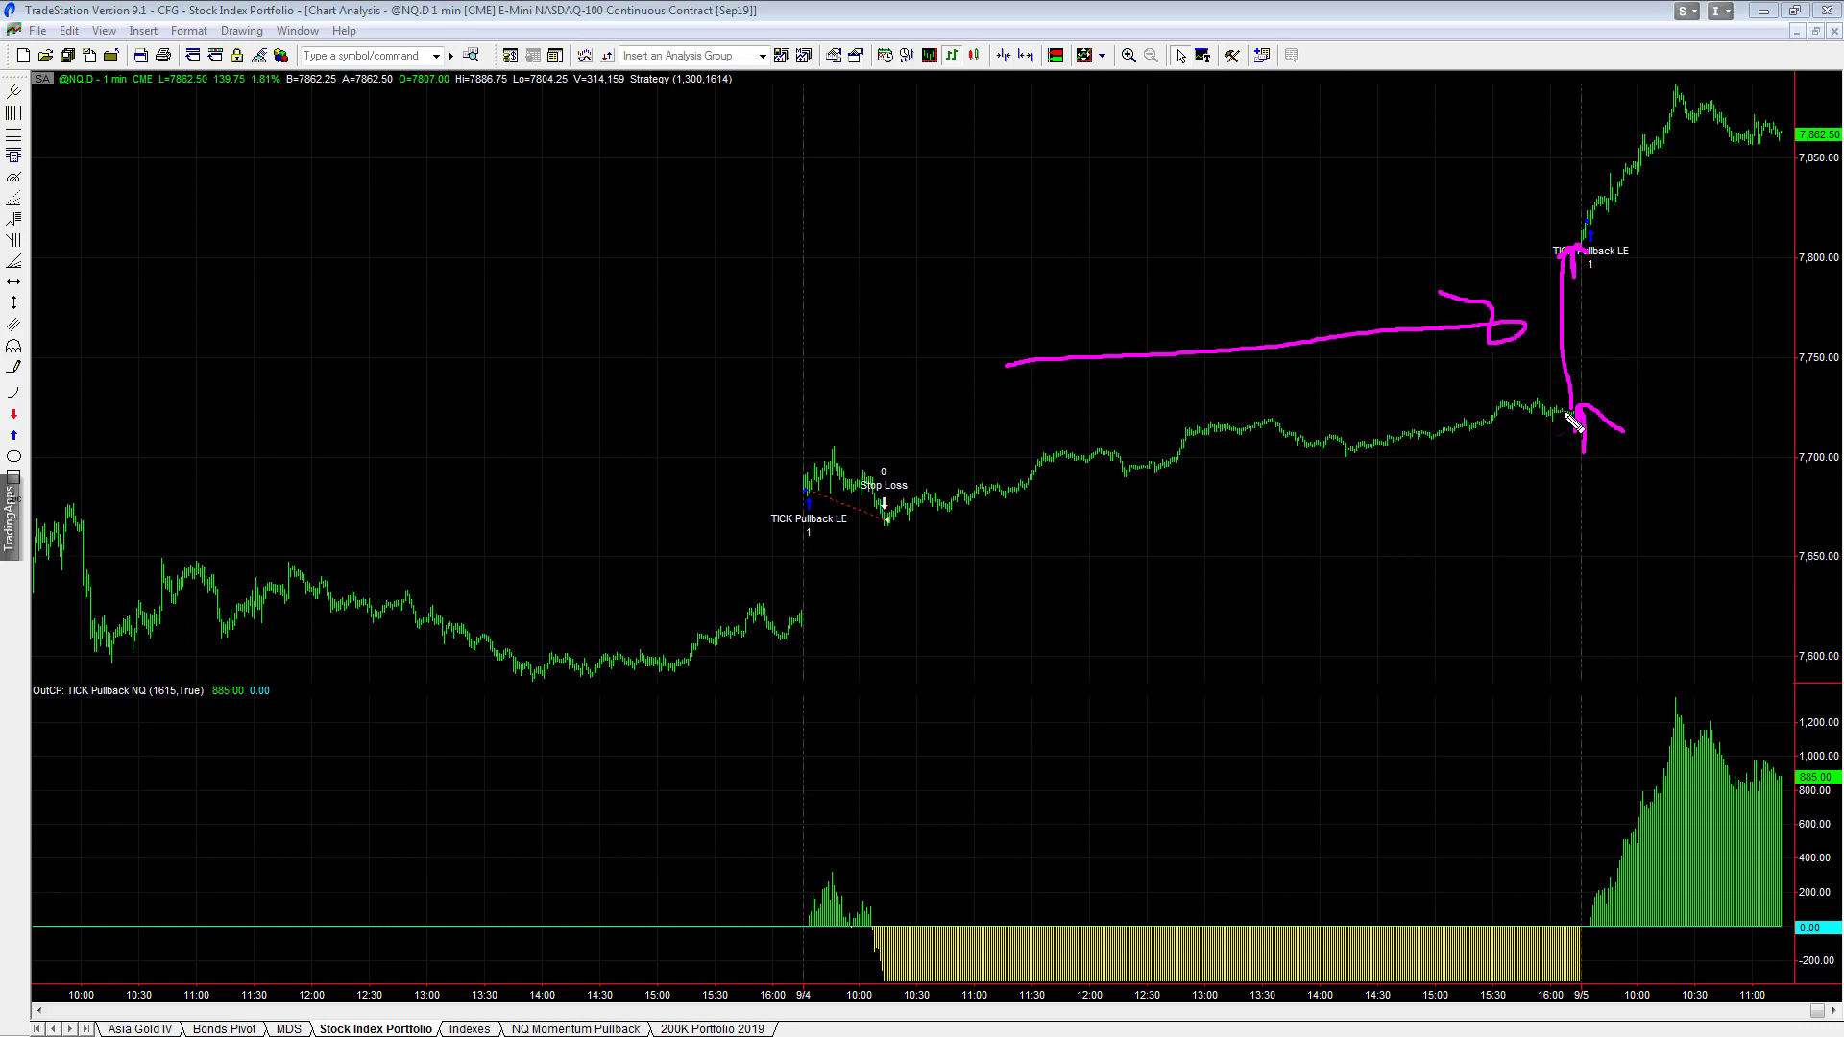
left_click_drag(1572, 422, 1546, 213)
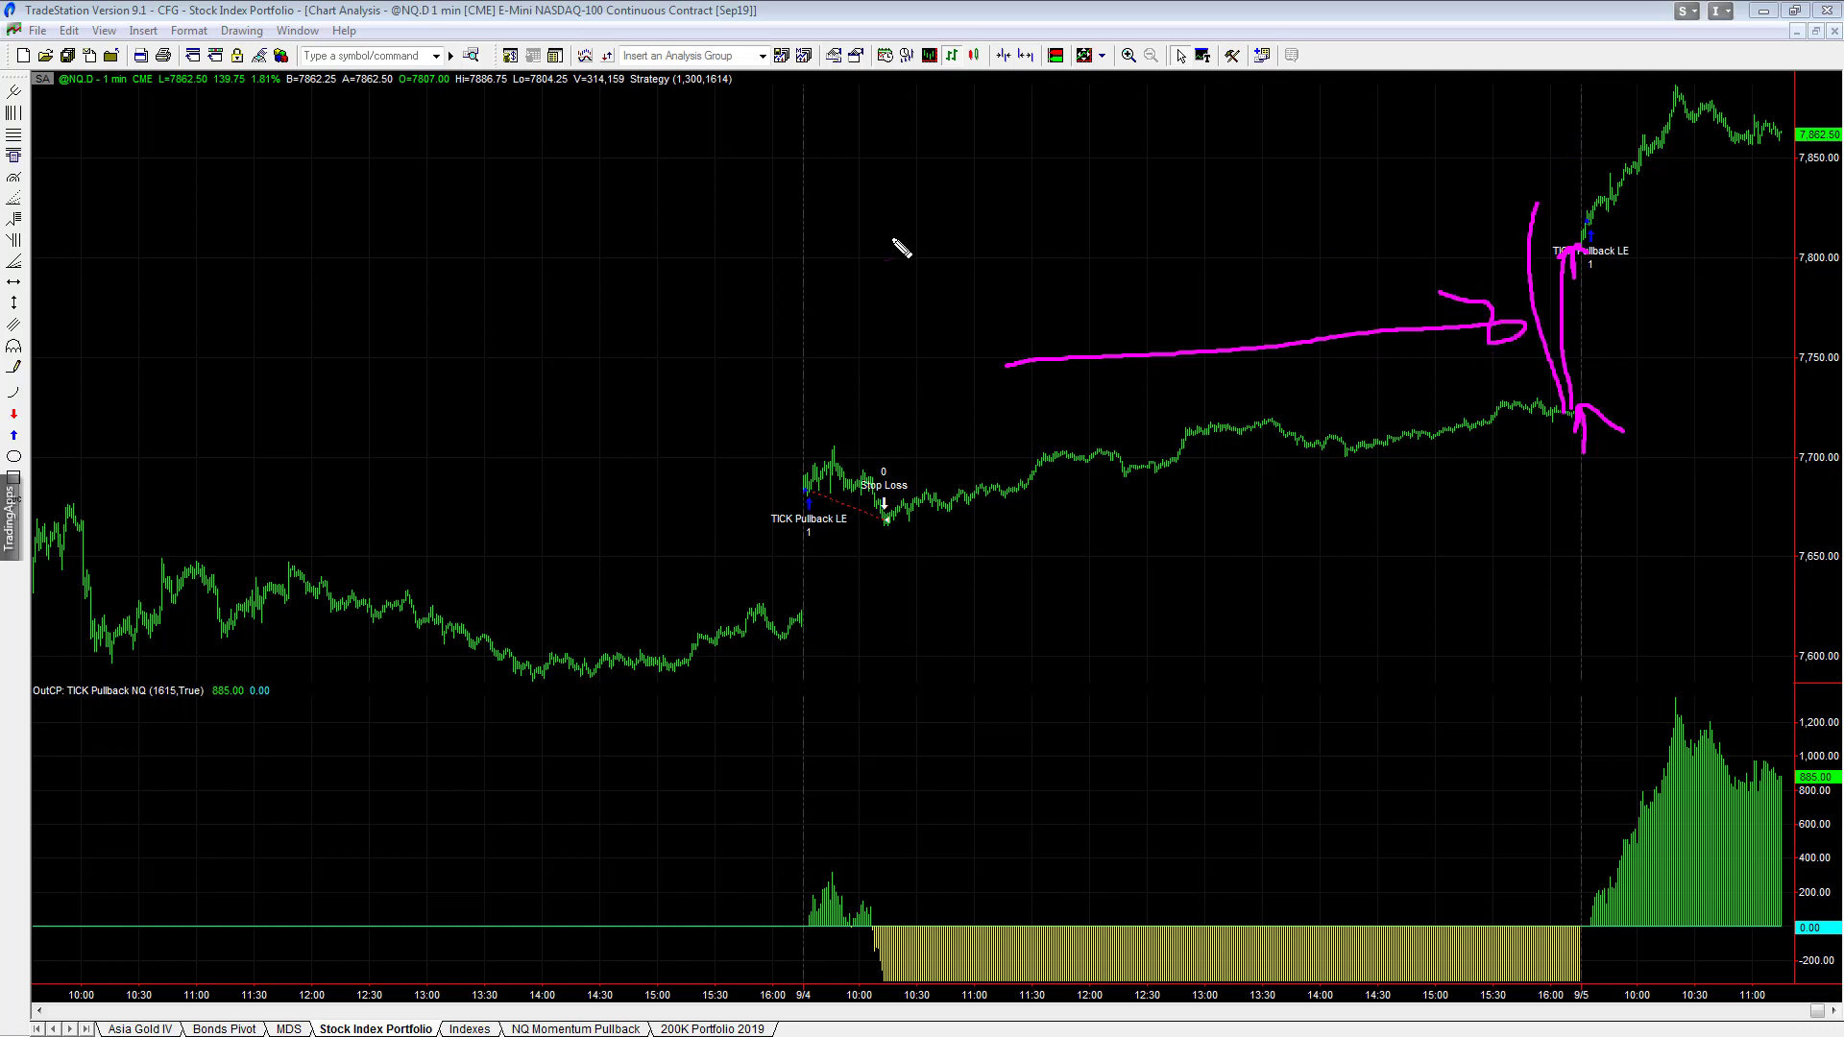
Step: Handwrite "China" above the price line, then clear the annotations and restore the chart to the portfolio grid
left_click_drag(513, 159, 524, 273)
left_click_drag(541, 159, 629, 308)
left_click_drag(632, 229, 629, 286)
mouse_move(636, 198)
left_mouse_down()
mouse_move(693, 293)
mouse_move(786, 299)
left_mouse_up()
mouse_move(817, 202)
left_mouse_down()
mouse_move(800, 213)
mouse_move(822, 213)
mouse_move(867, 305)
left_mouse_up()
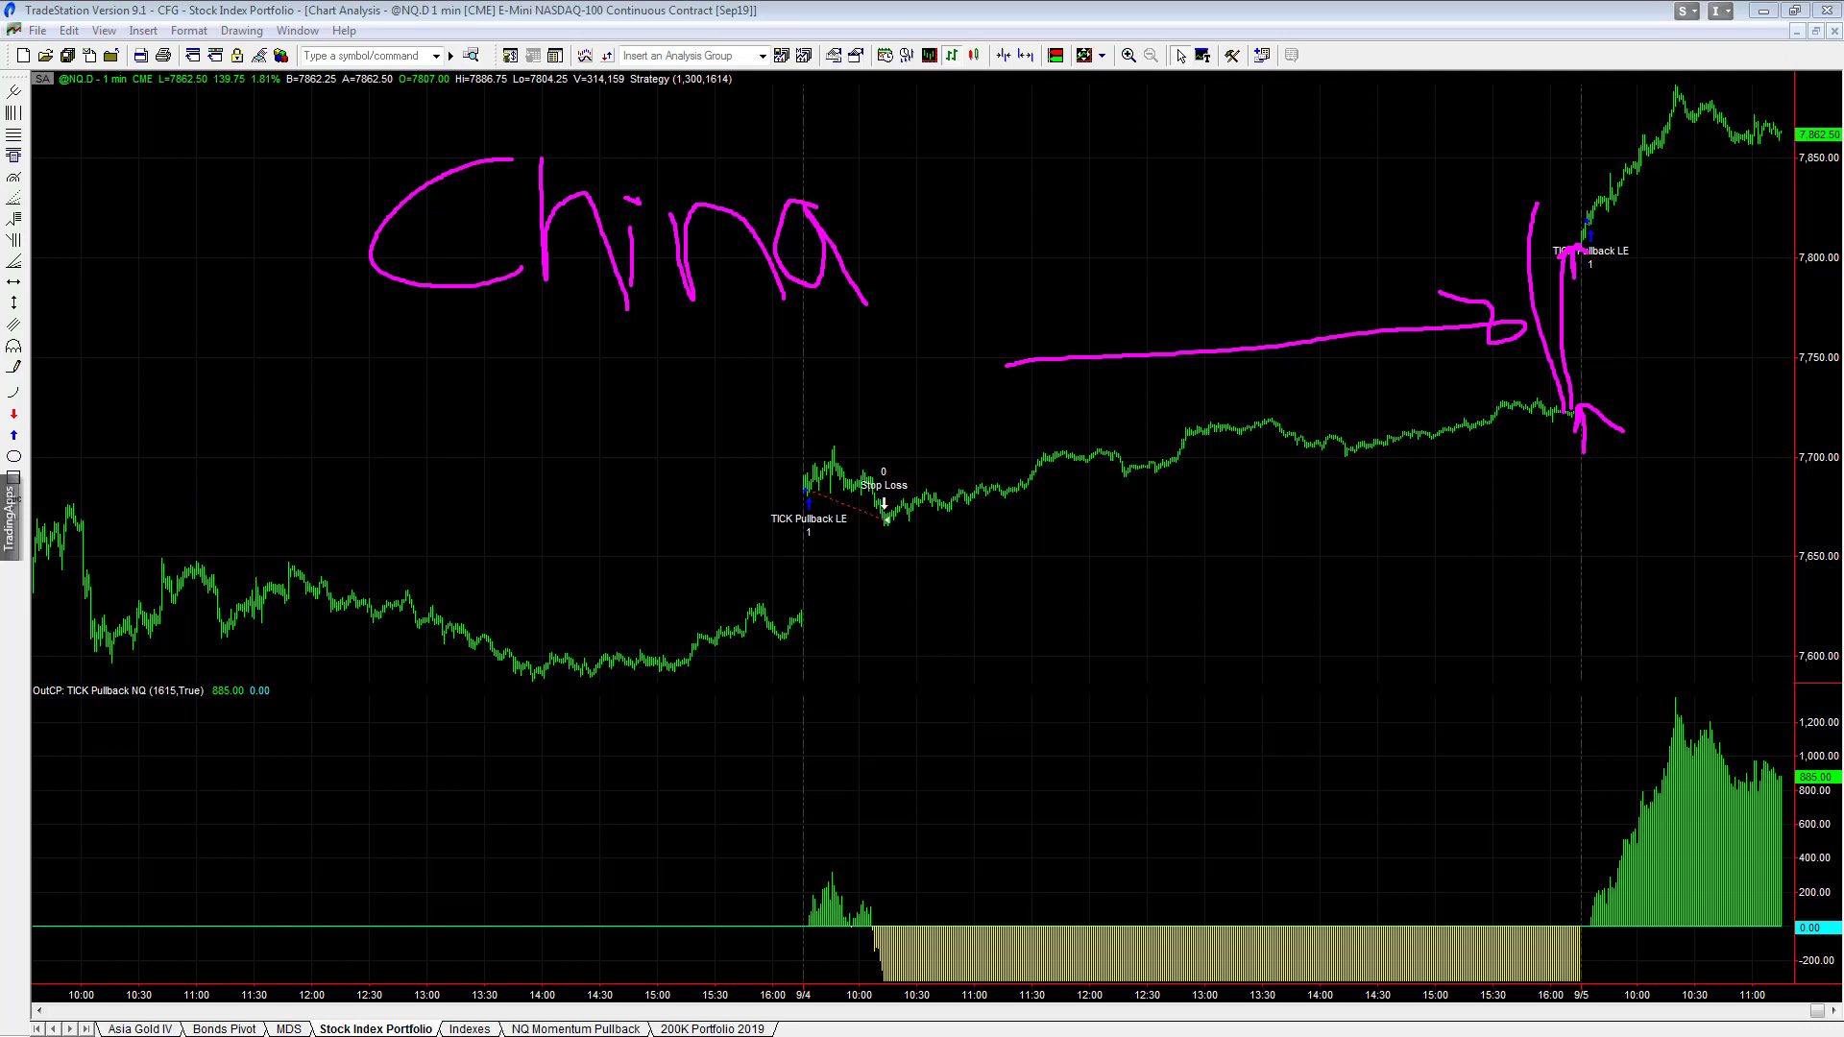
key("Escape")
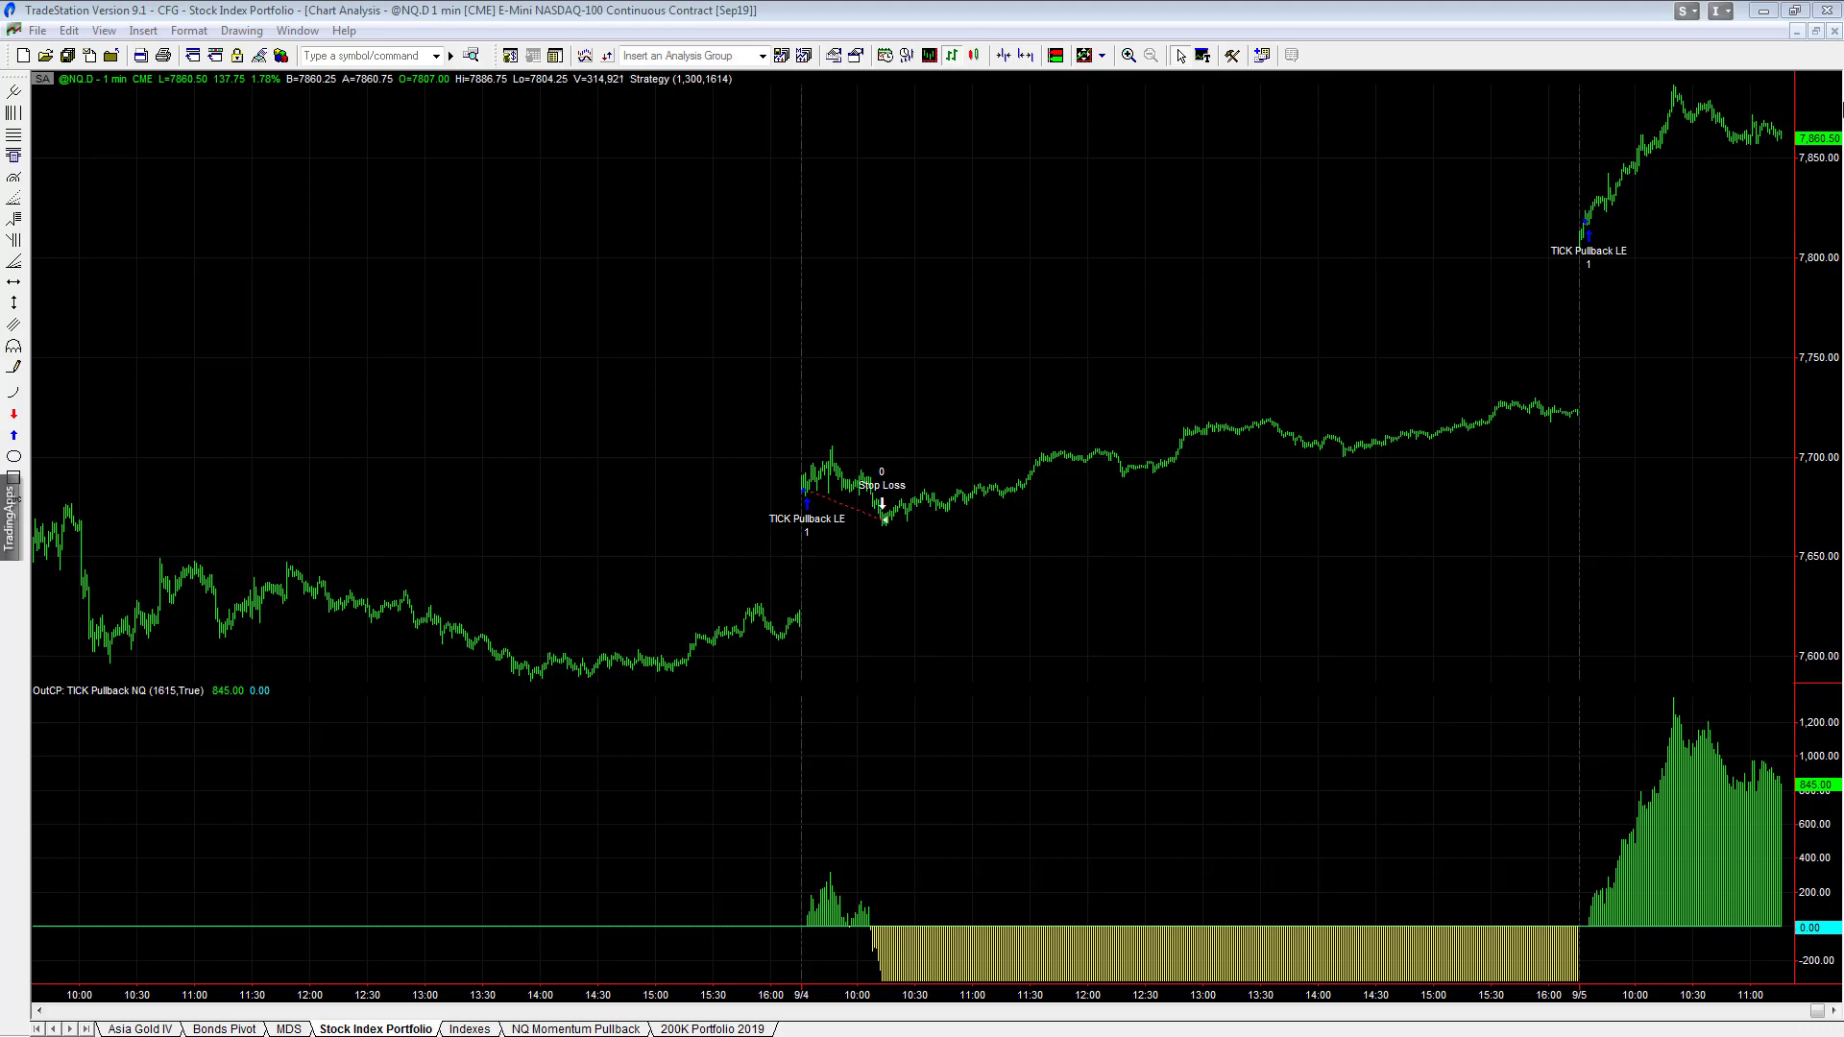
left_click(1815, 31)
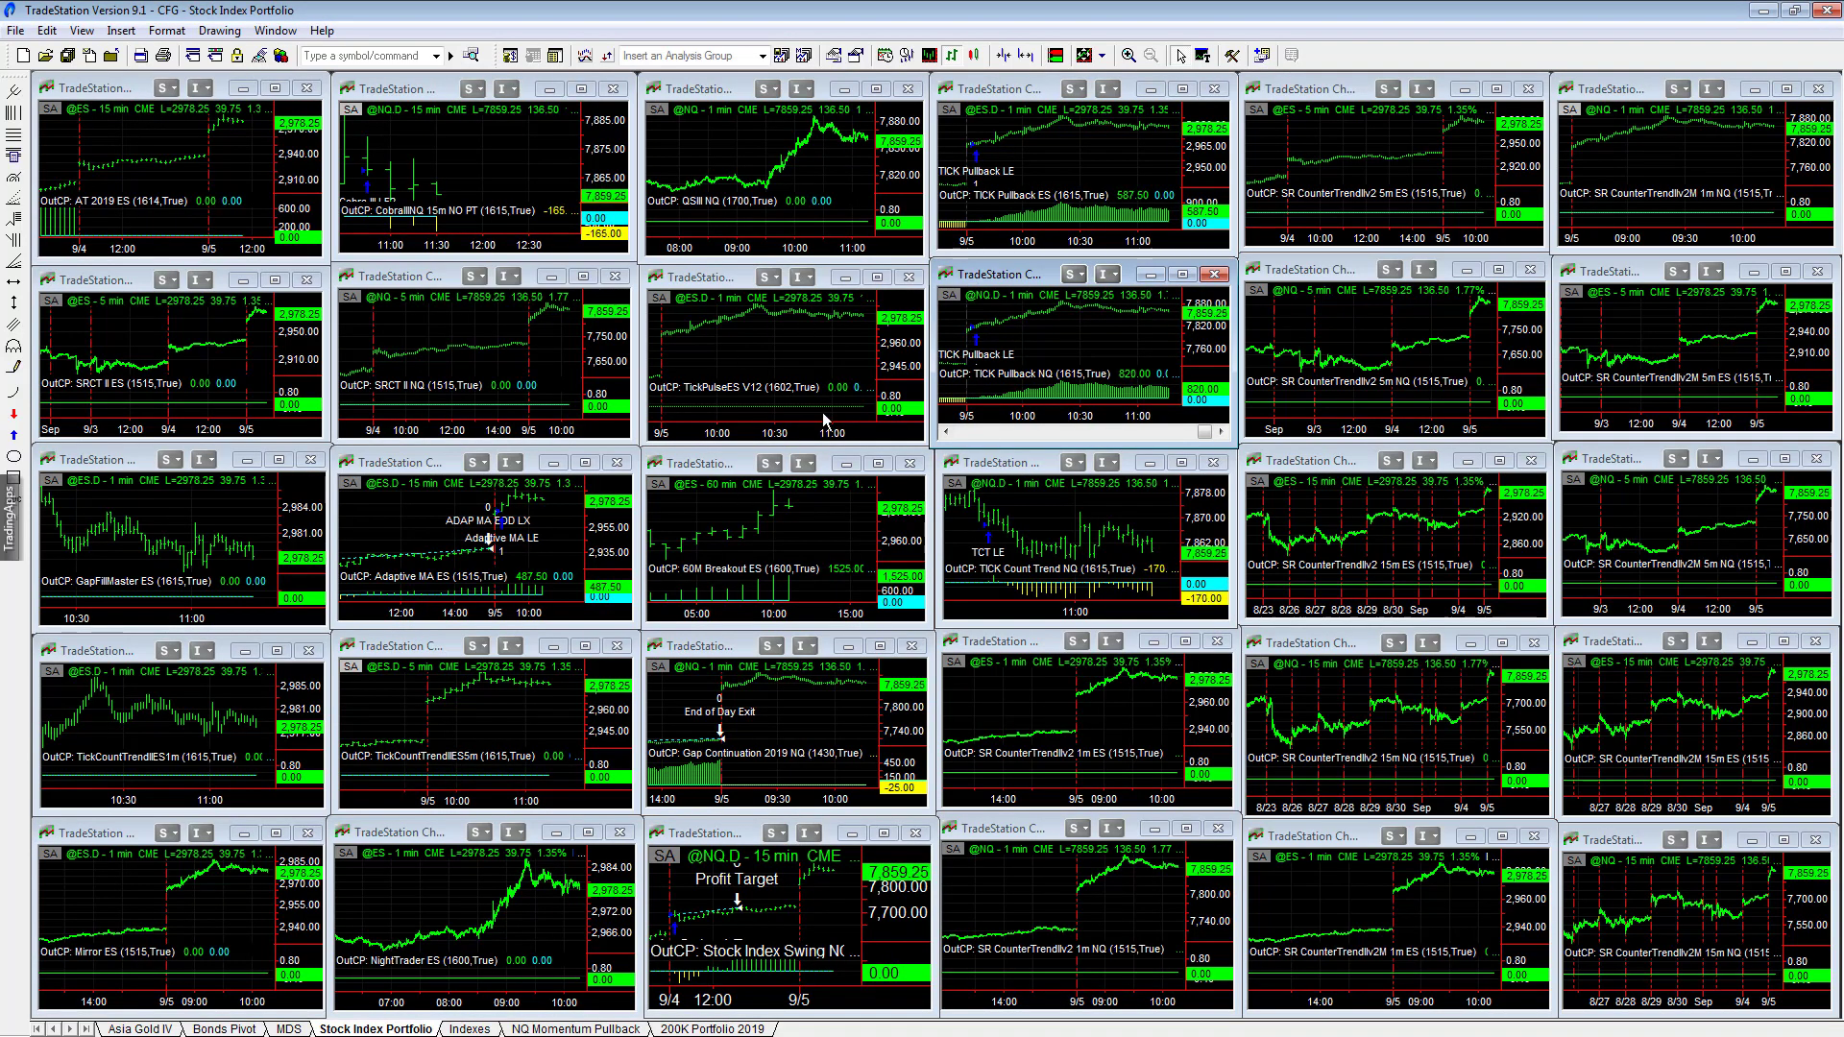
Step: View the QSII NQ chart full size and inspect the bars at 21:21 on 09/04 and 03:31 on 09/05, then restore it
double_click(705, 90)
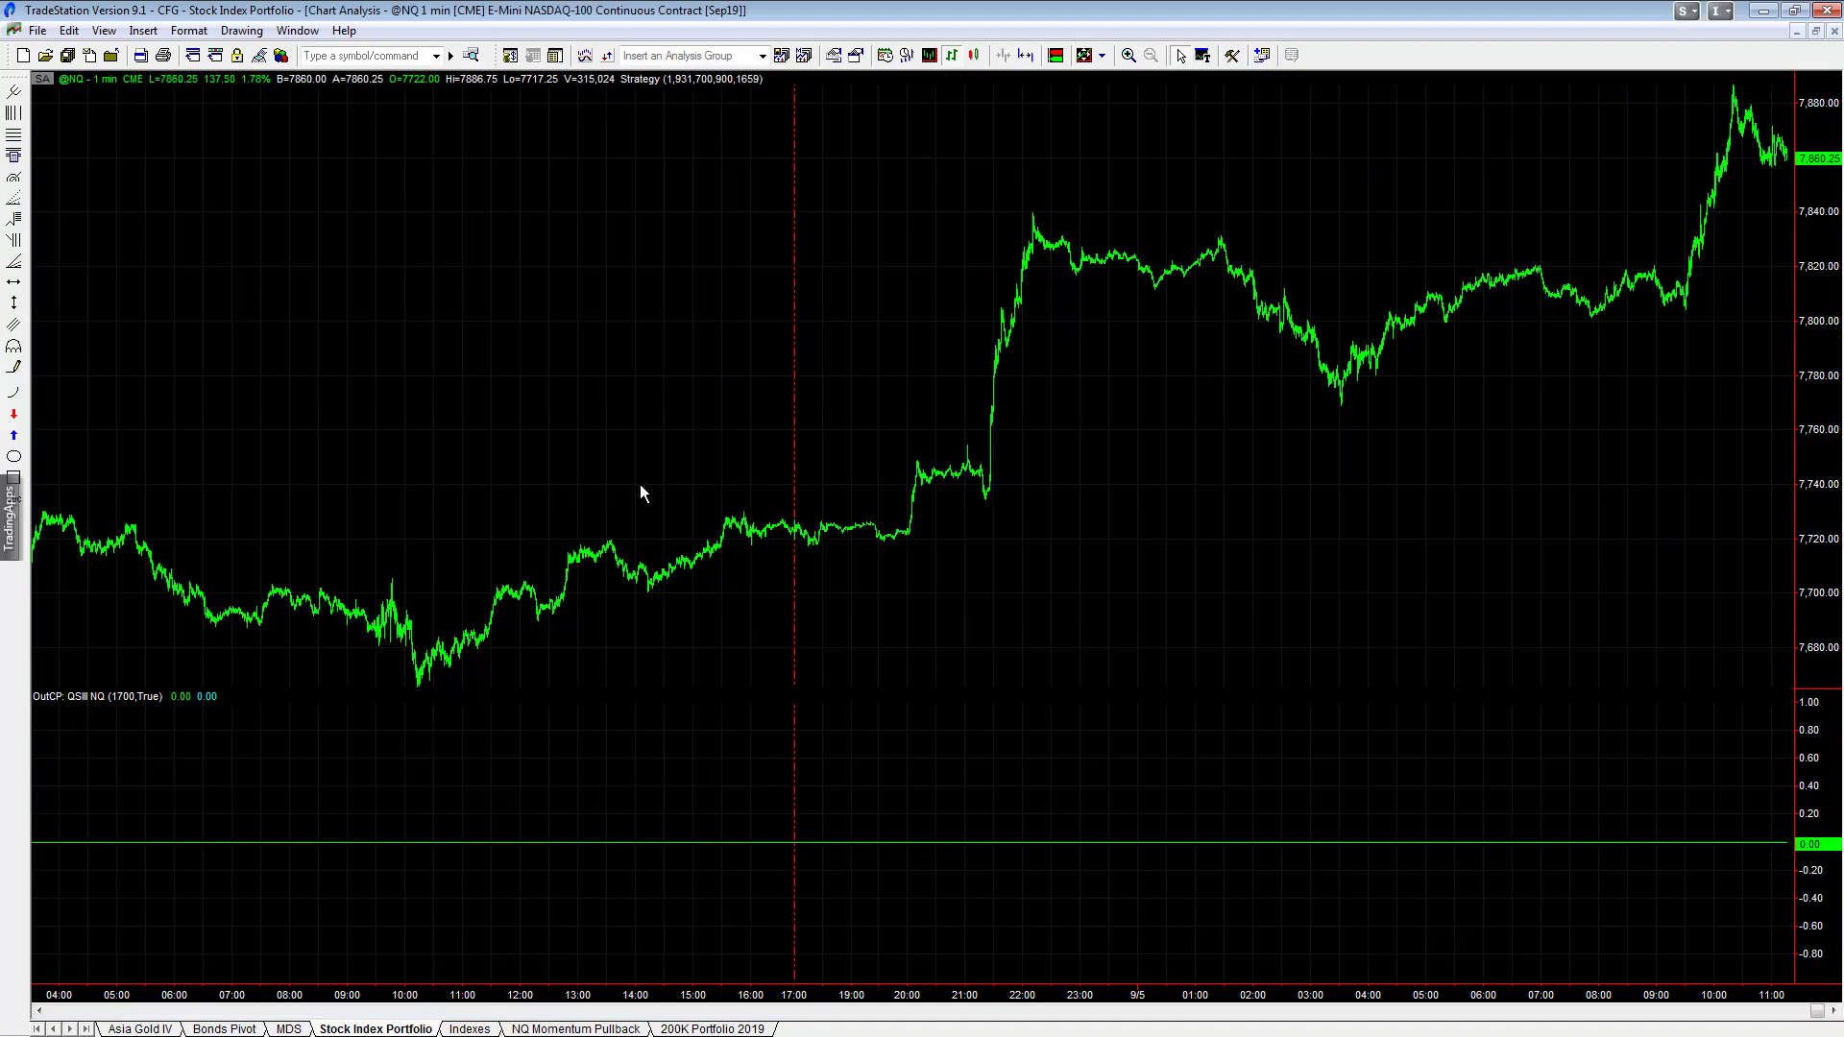
middle_click(725, 457)
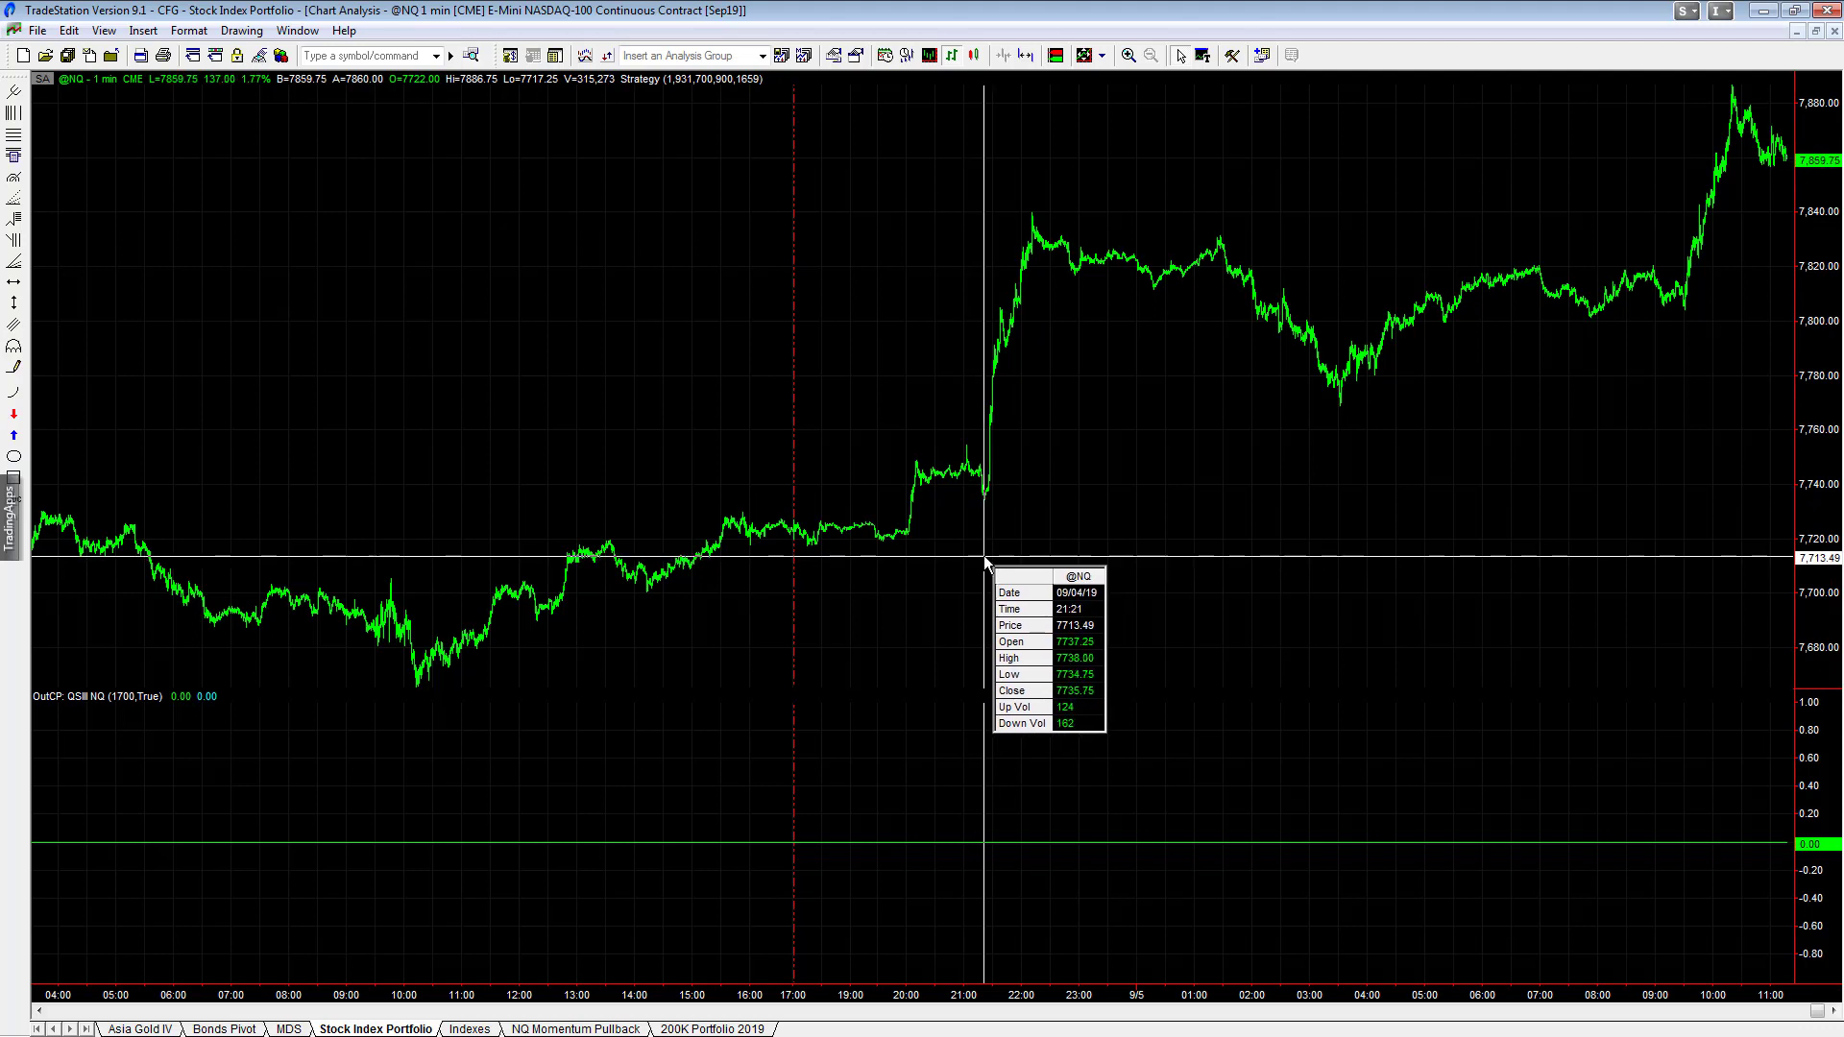
left_click(985, 562)
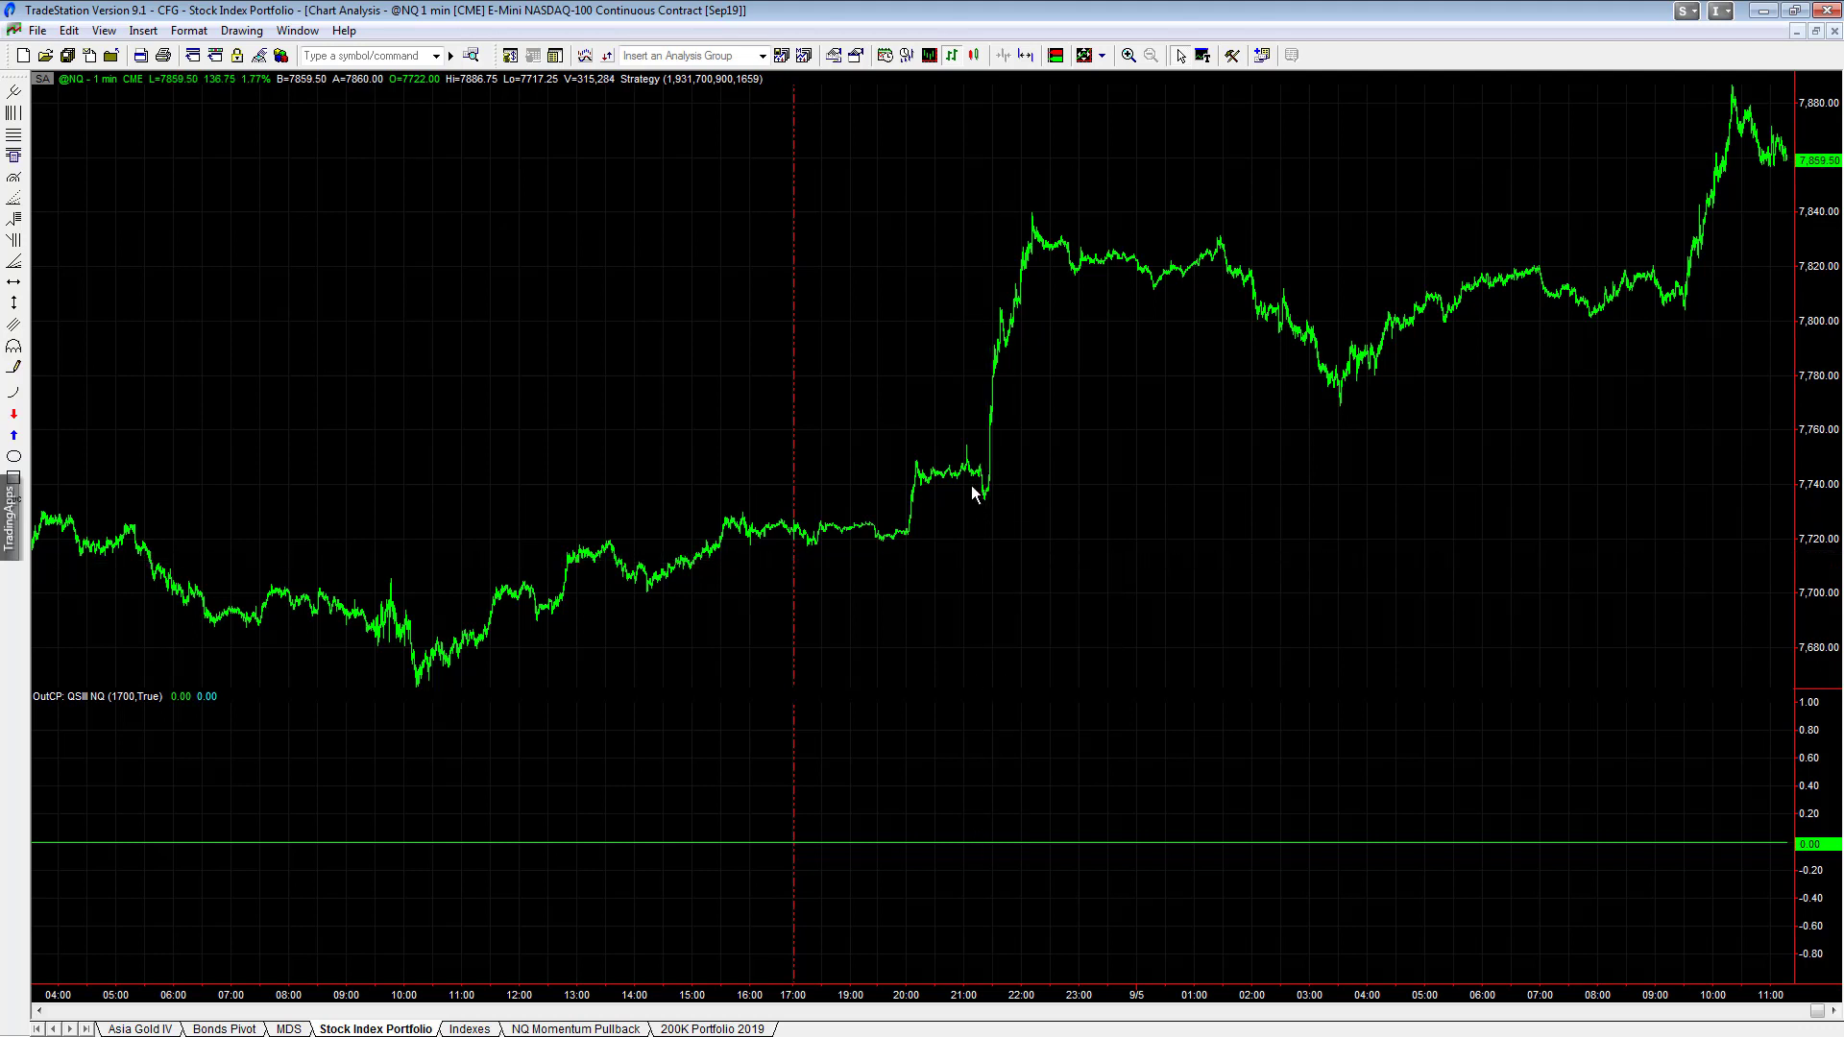
left_click(983, 521)
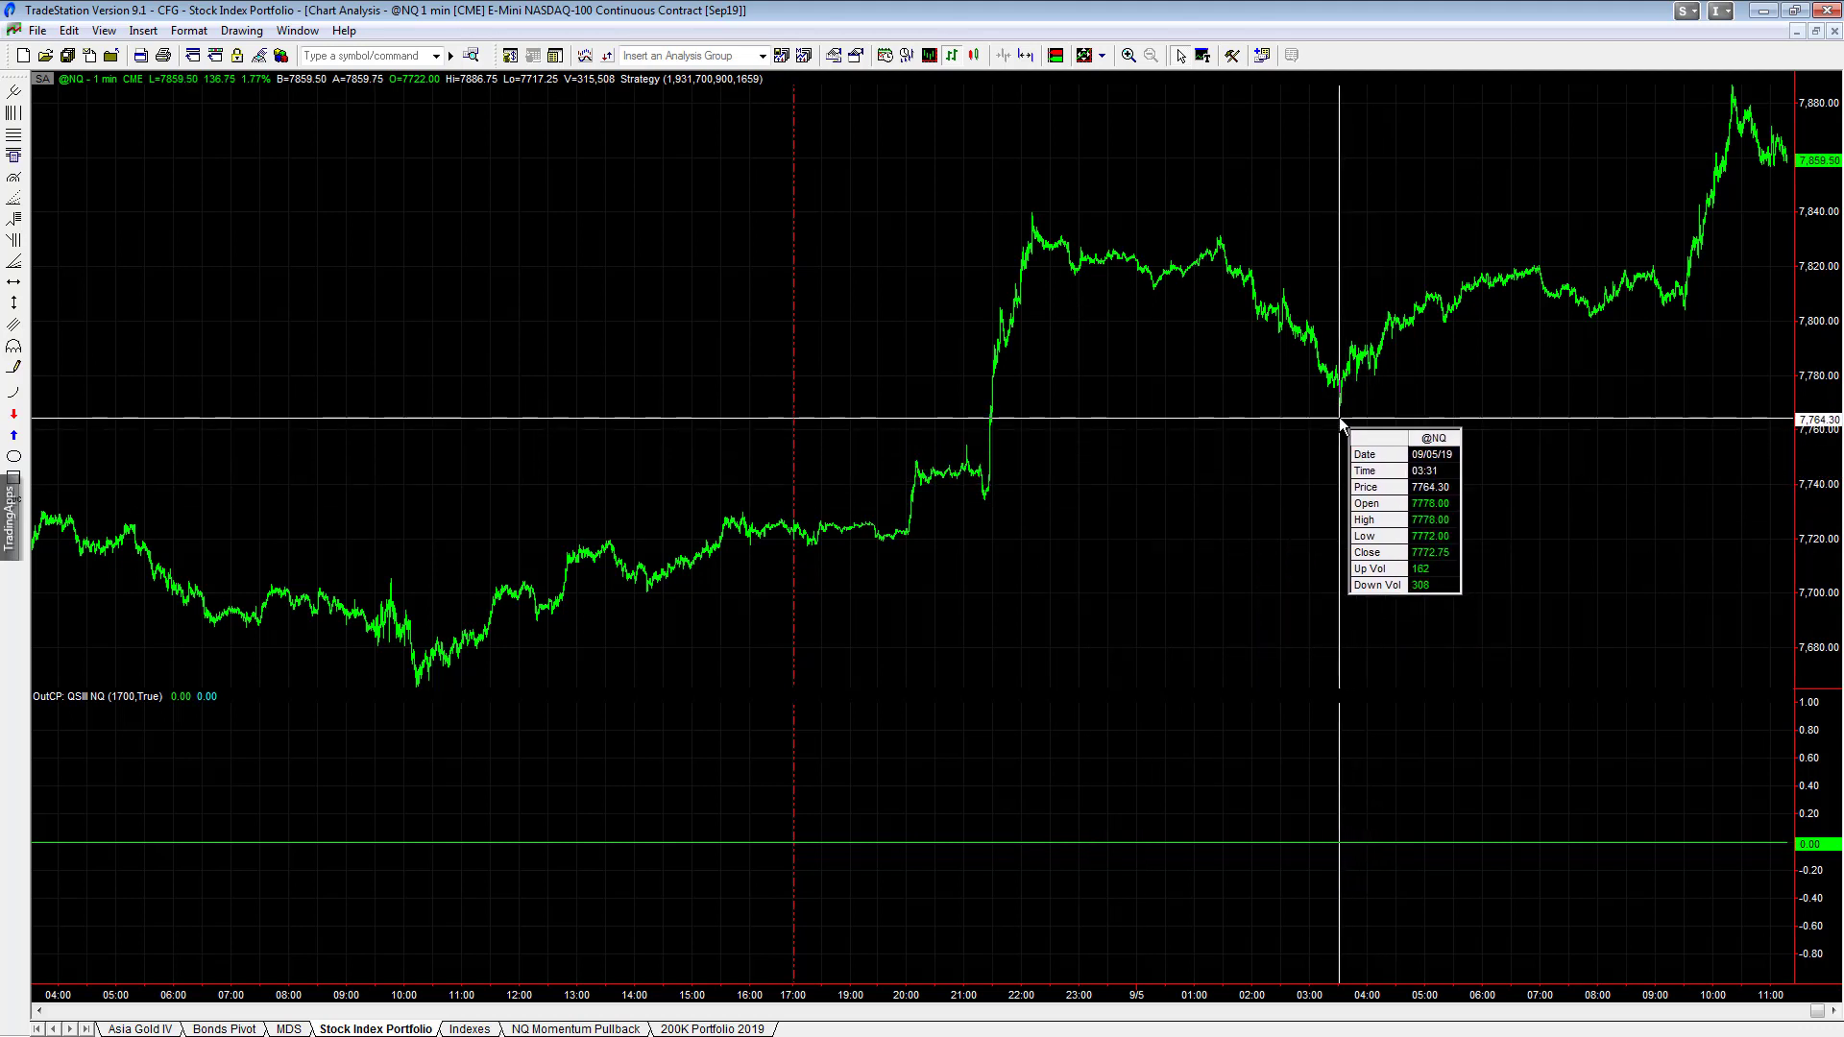
left_click(1815, 32)
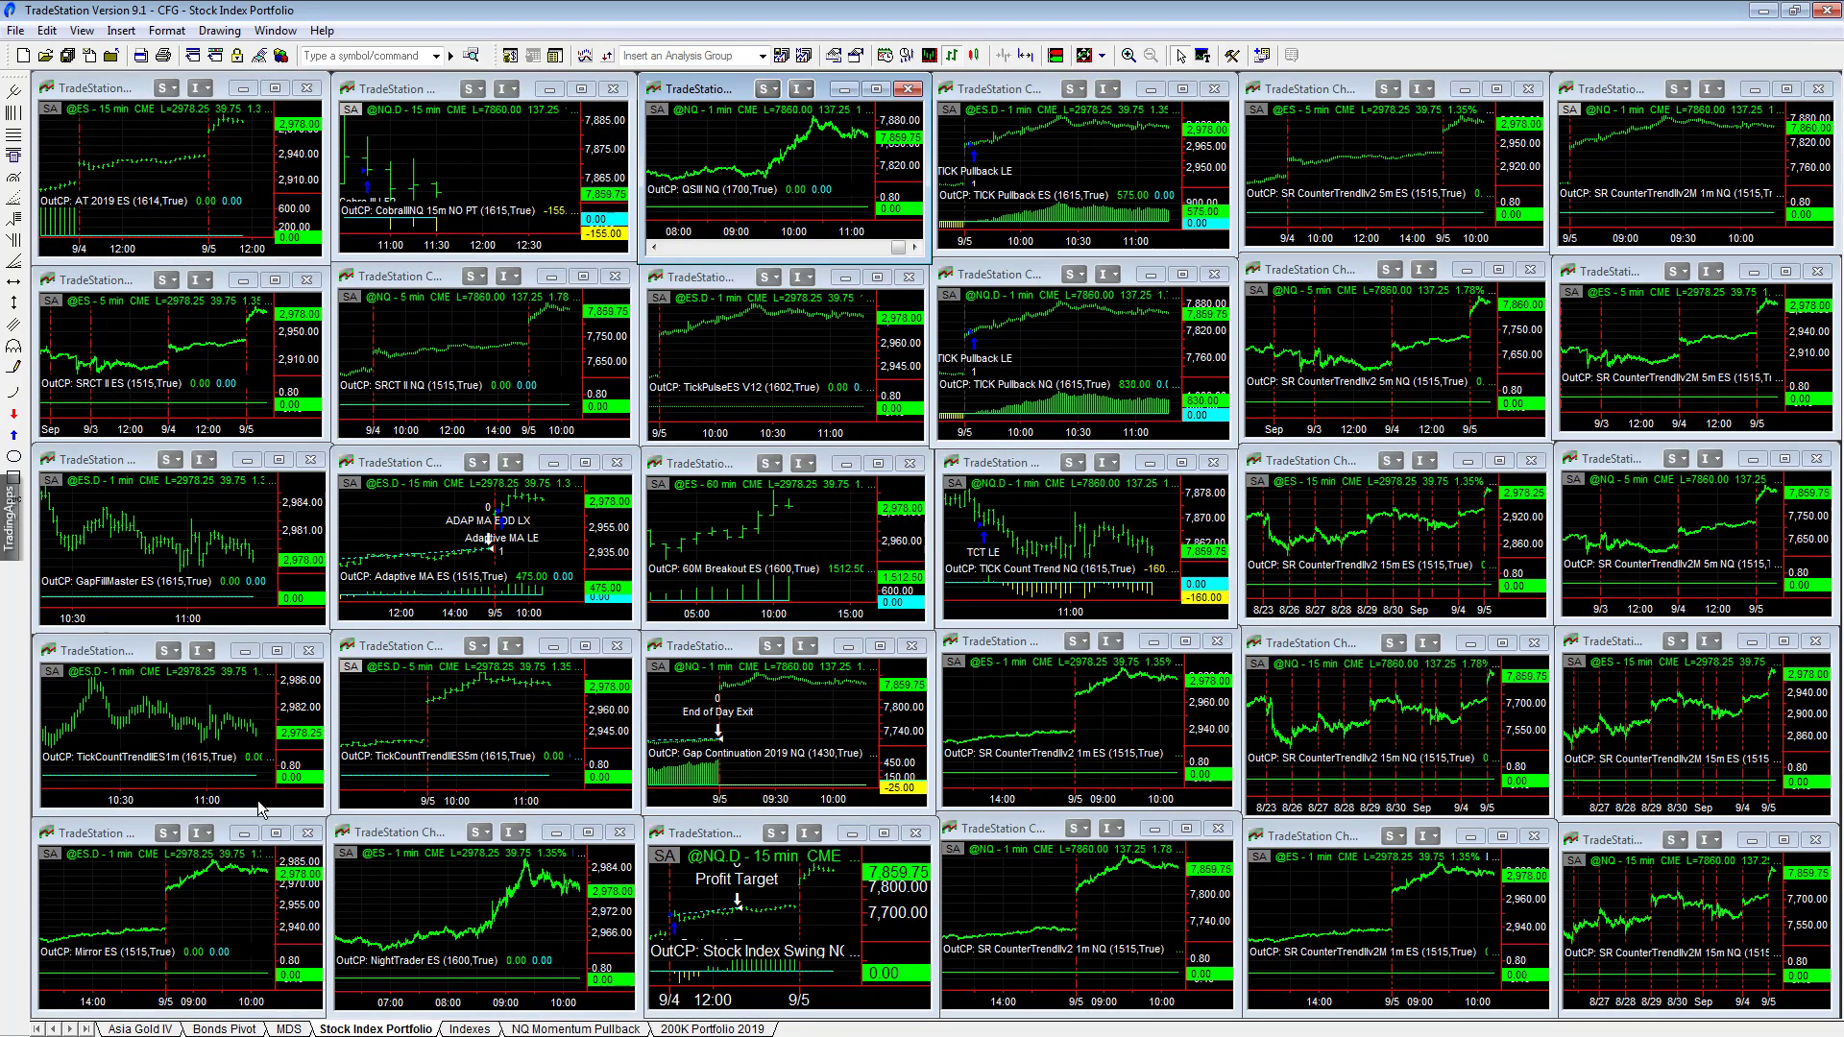
Step: View the NightTrader ES chart full size and inspect the overnight bars around 23:36 and 01:28, then restore it
double_click(450, 832)
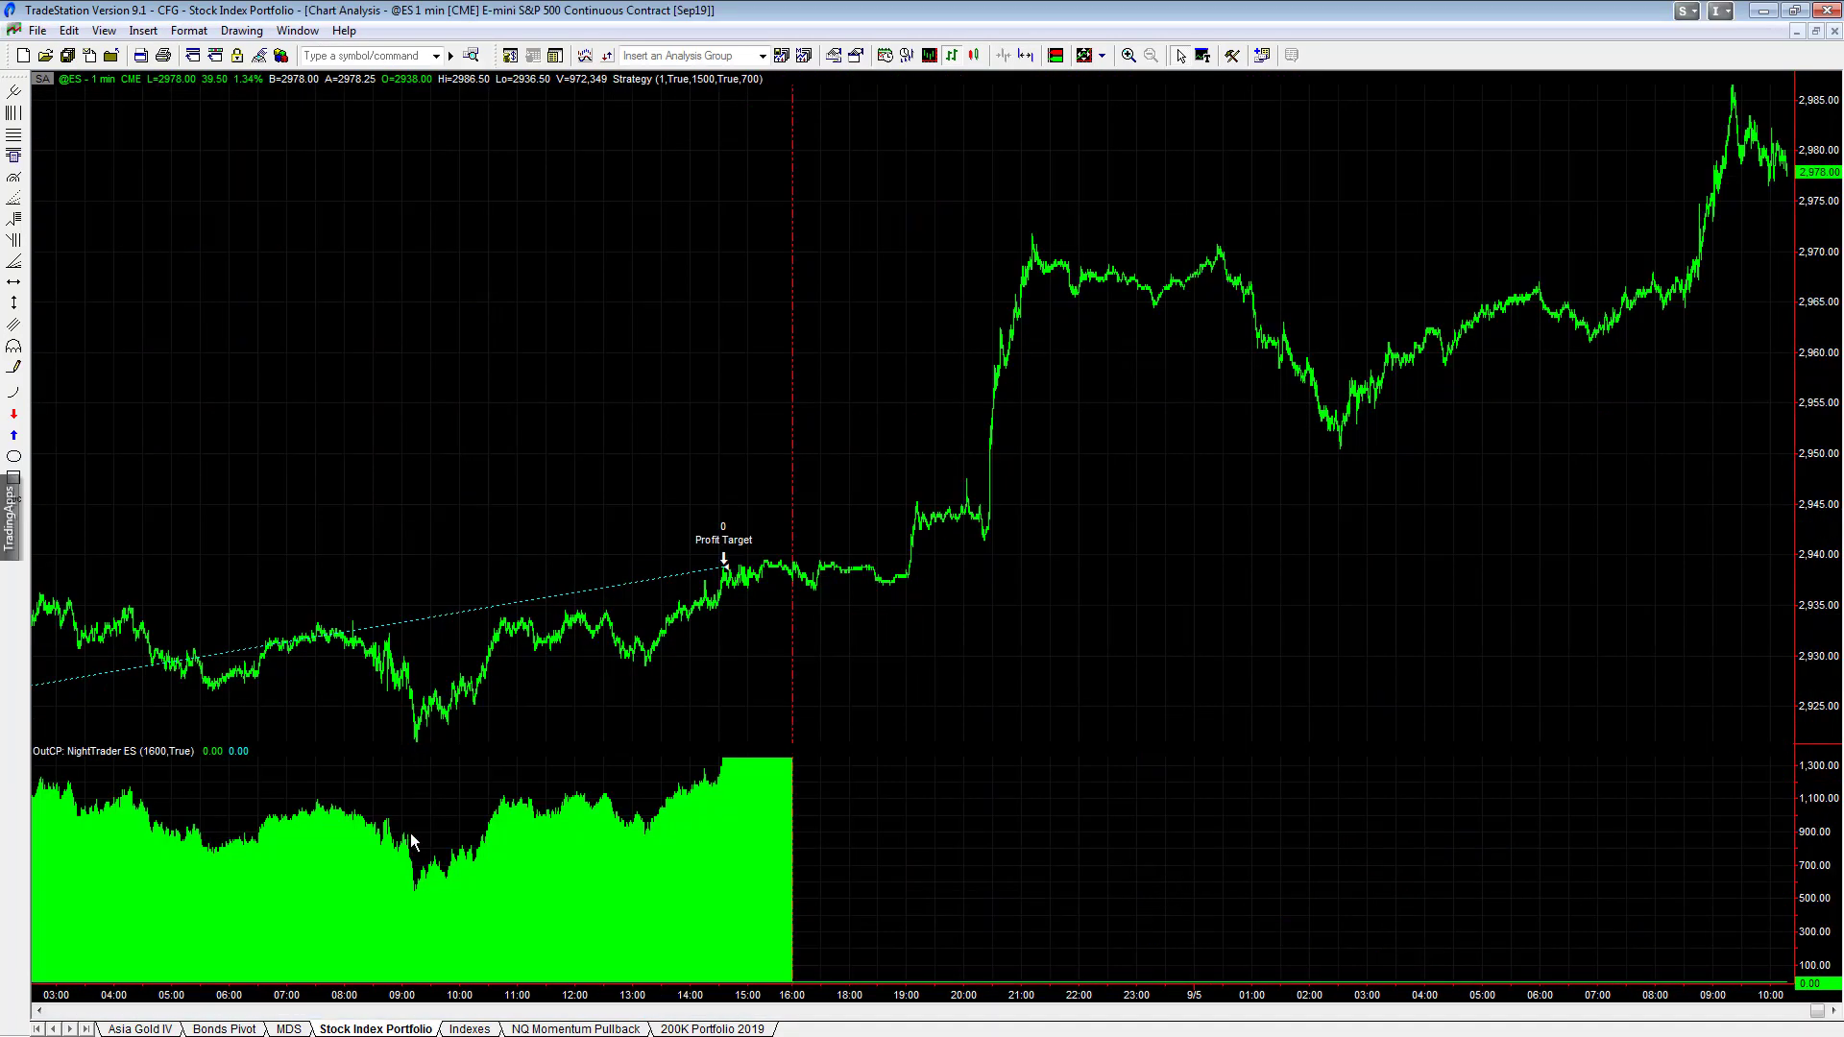
left_click_drag(1112, 415, 1172, 452)
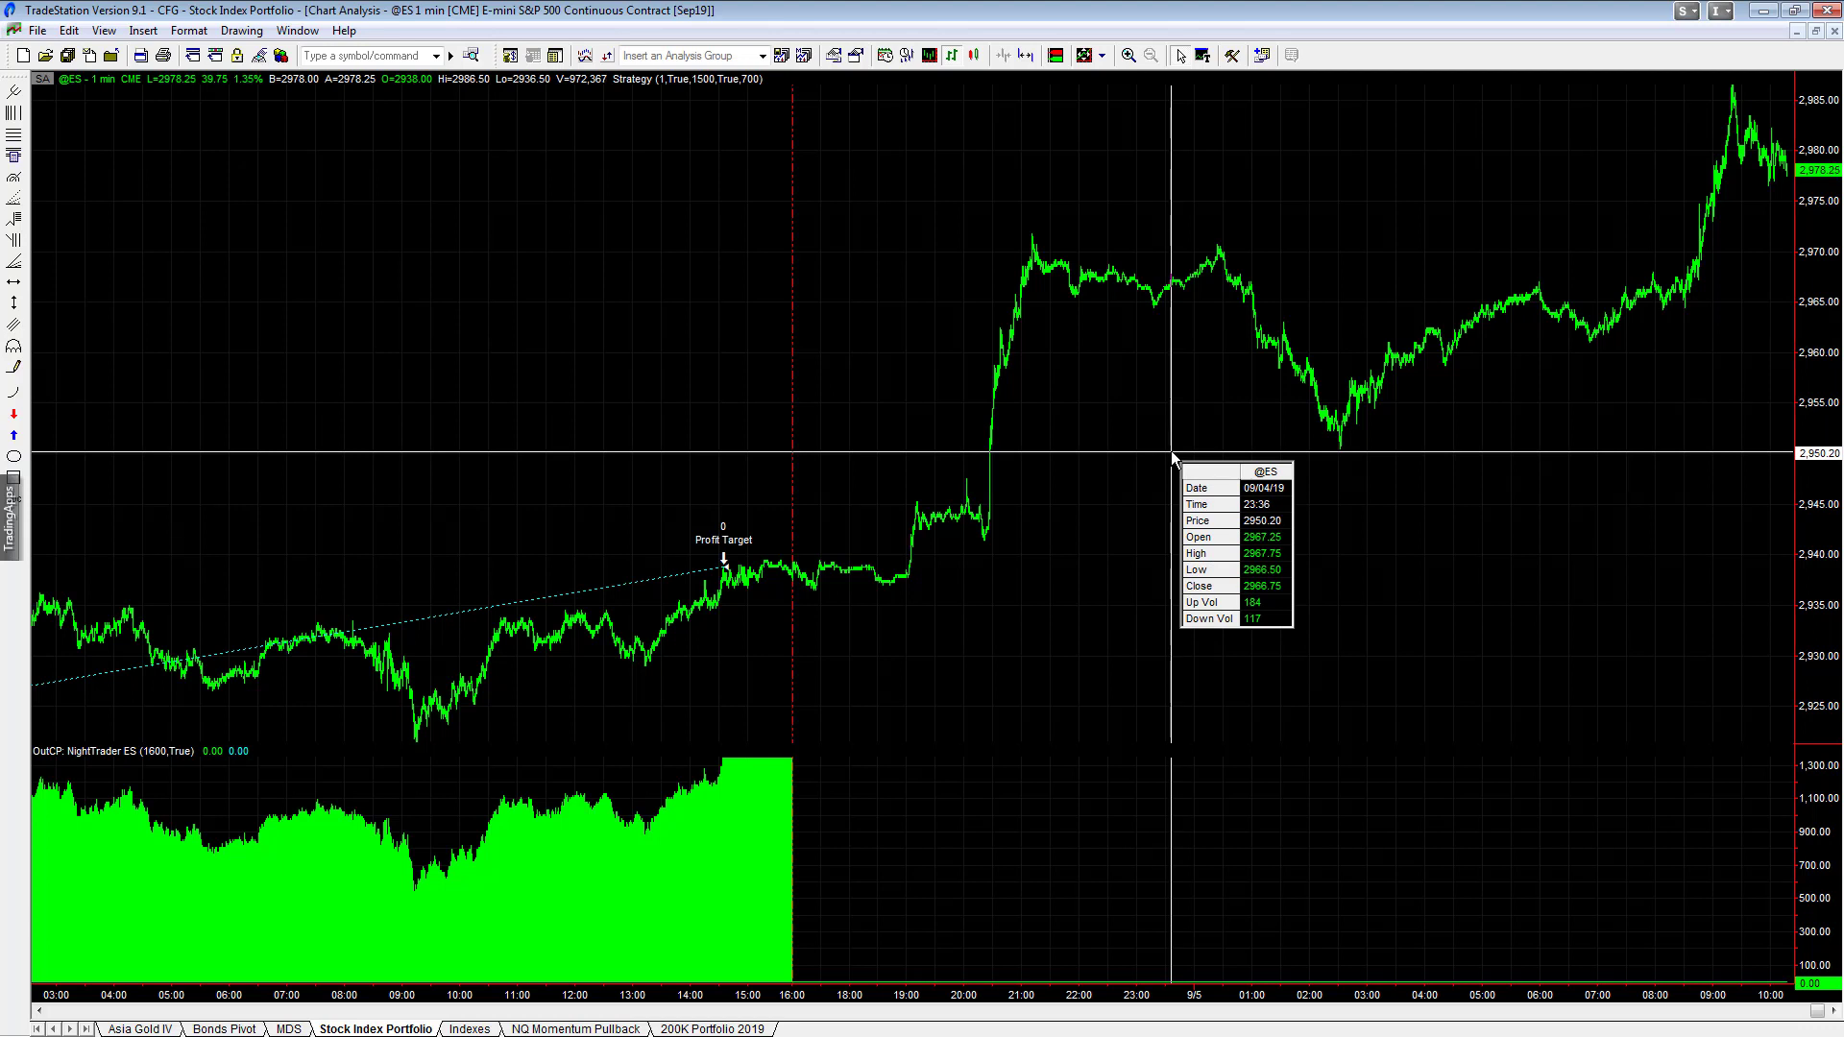
left_click_drag(1172, 451, 1311, 448)
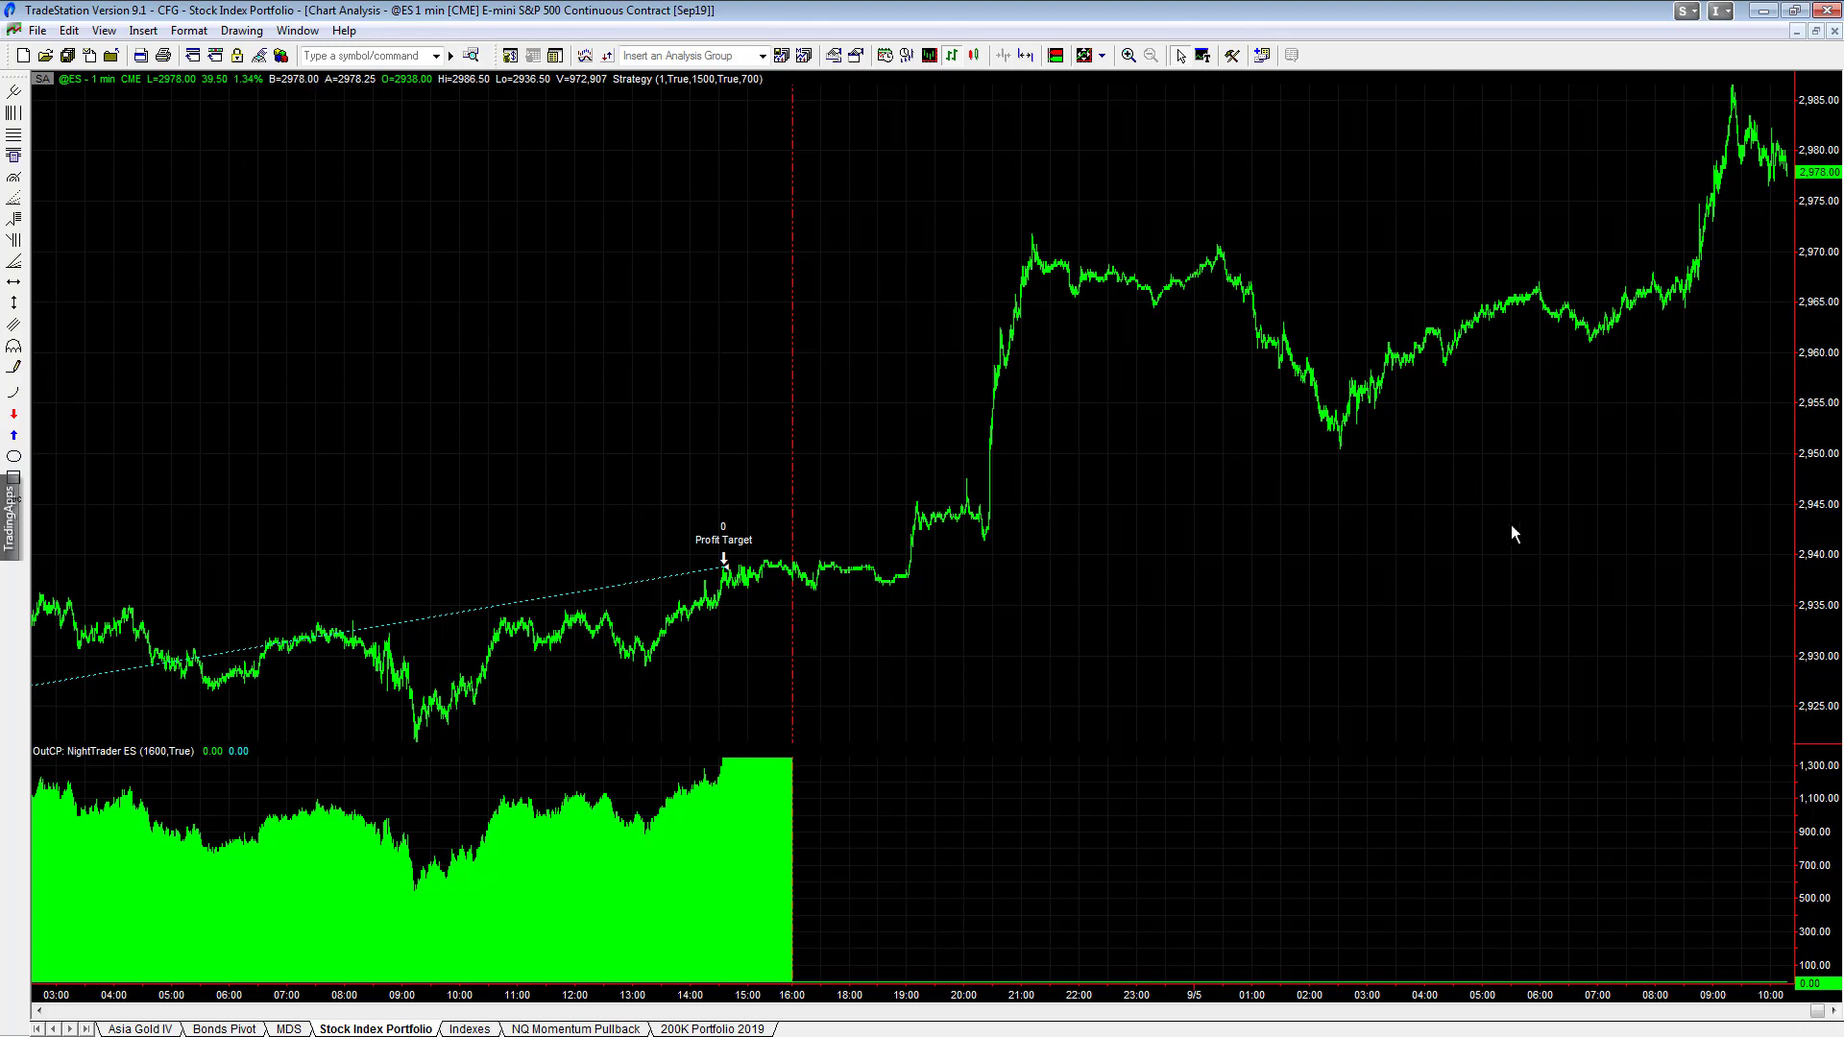
left_click_drag(1264, 458, 1278, 451)
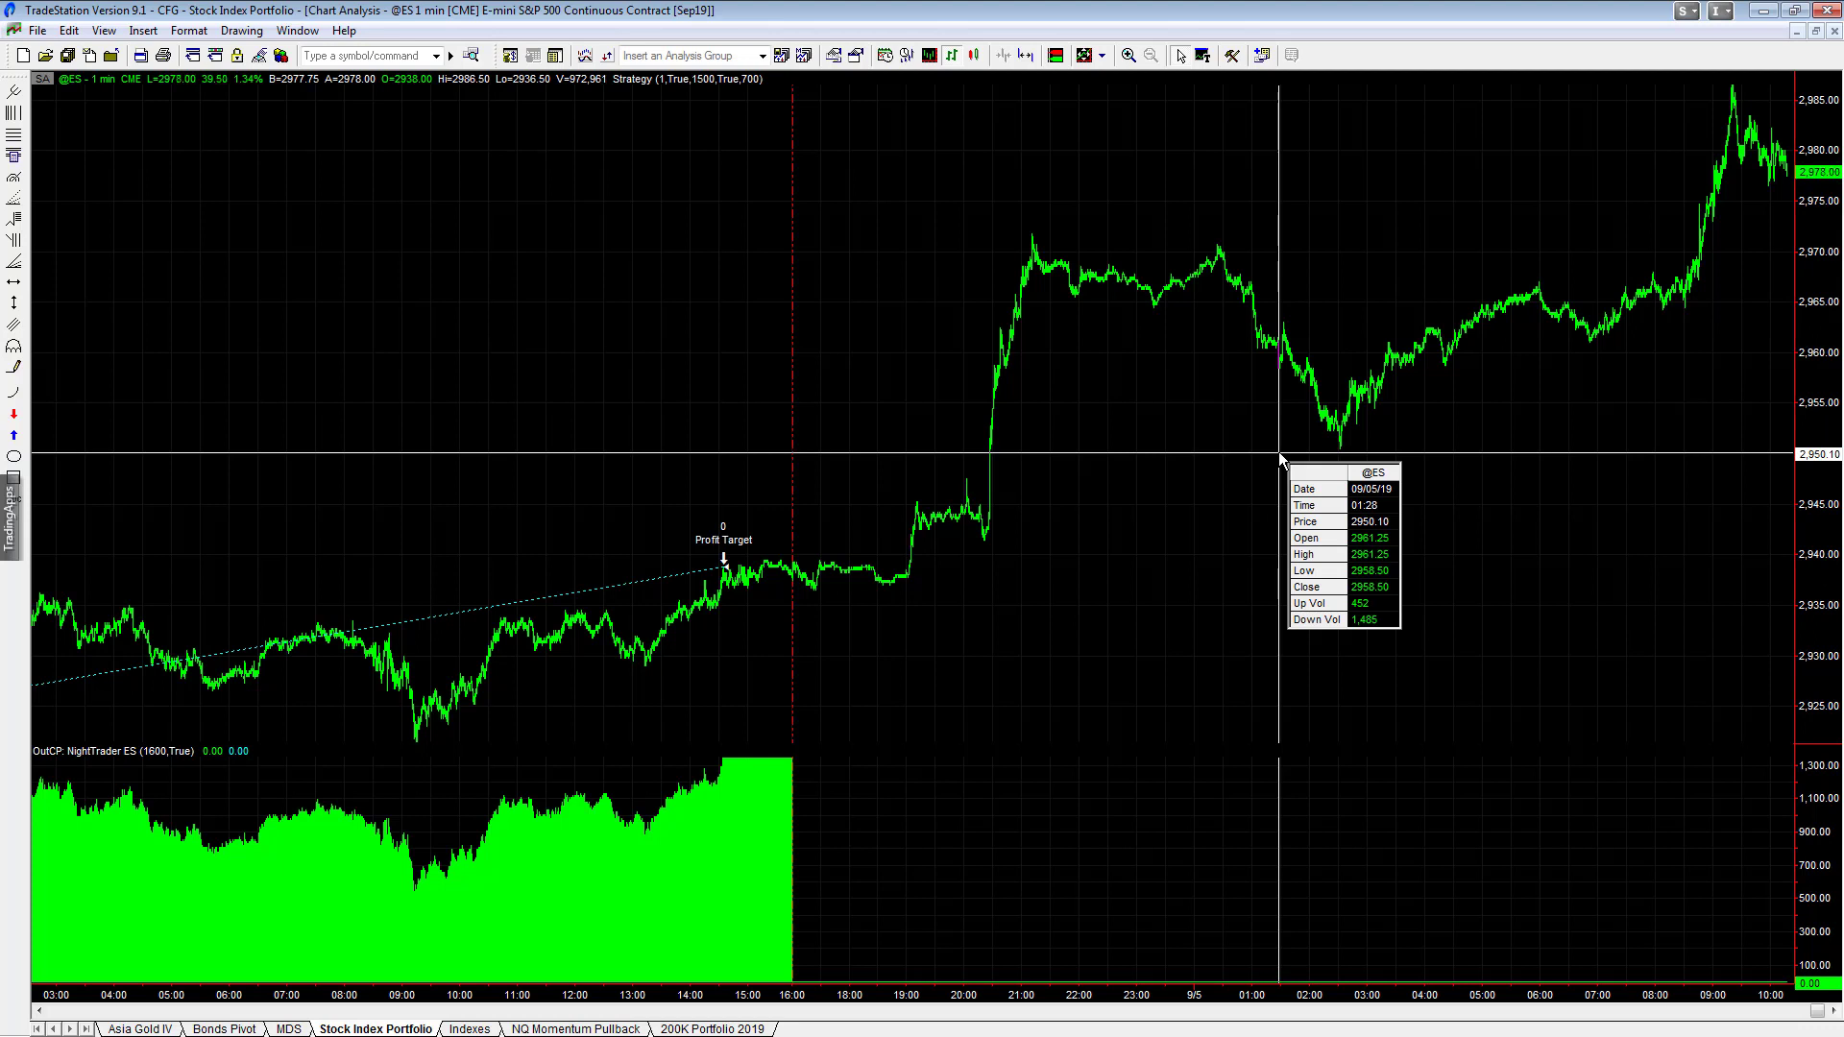
left_click_drag(1278, 454, 1278, 454)
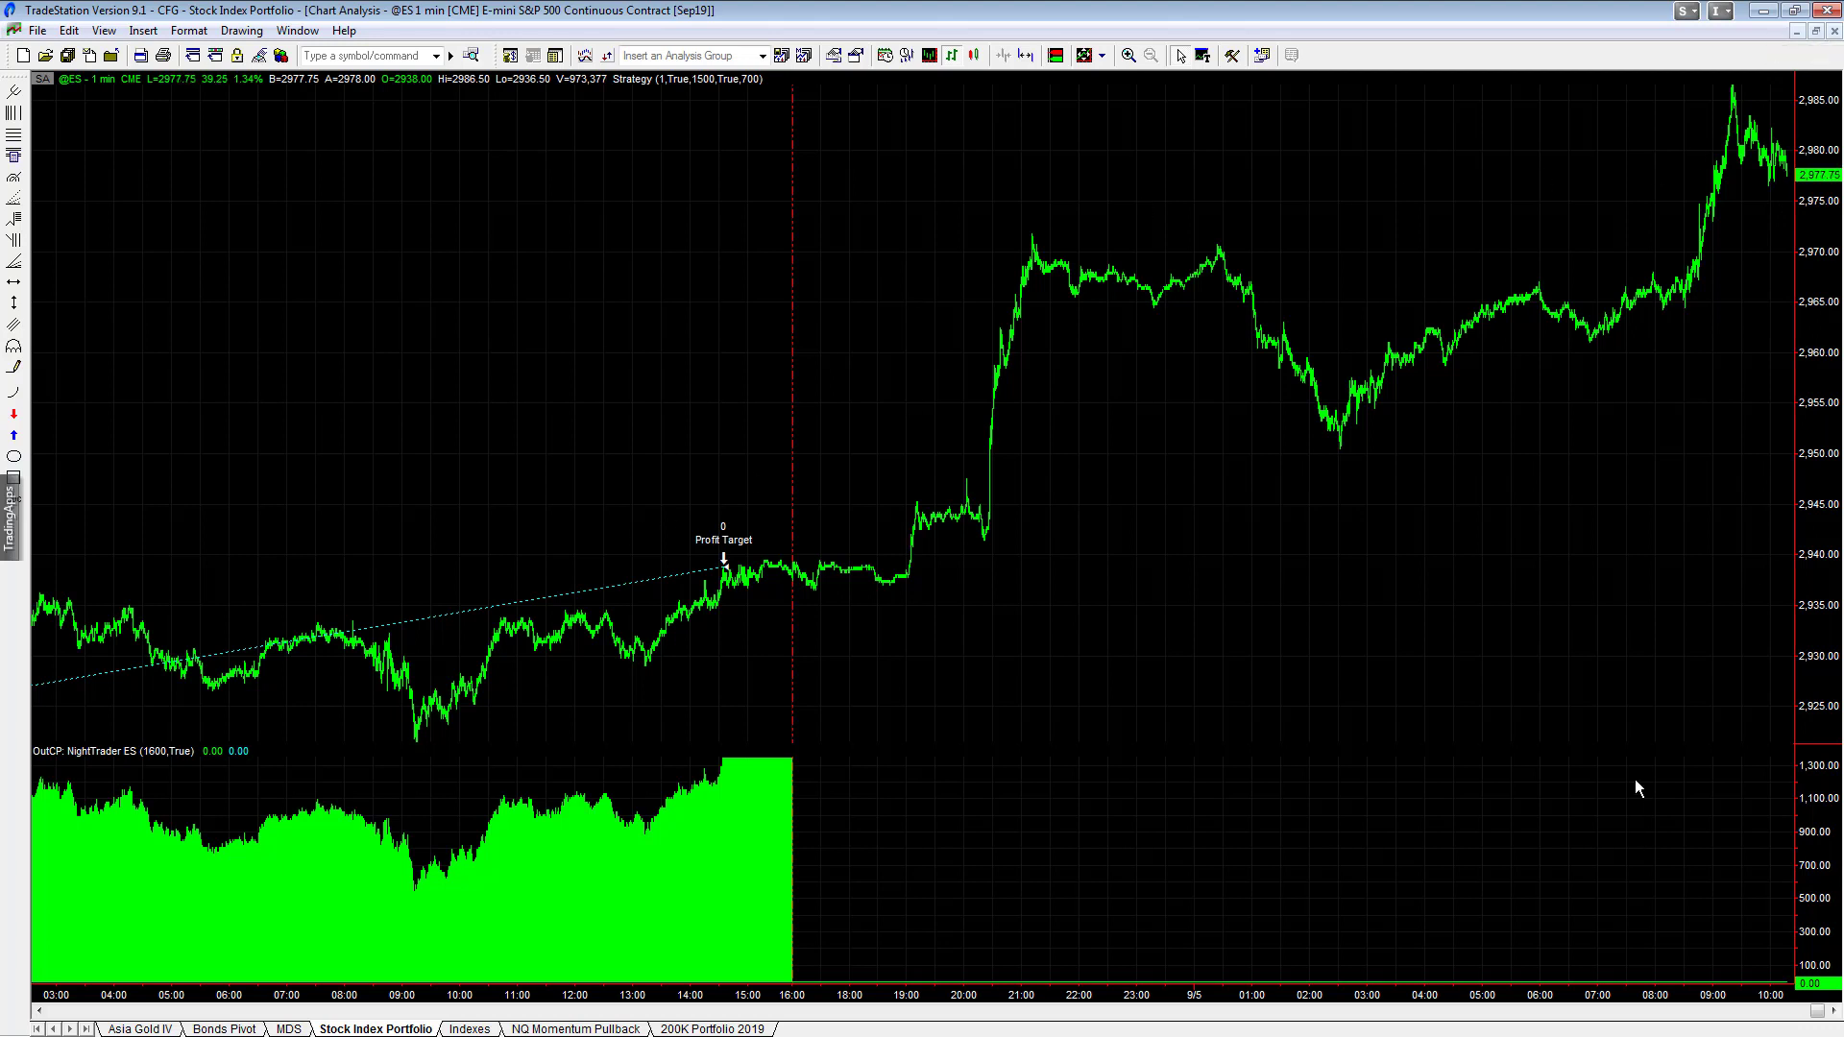
left_click(1818, 32)
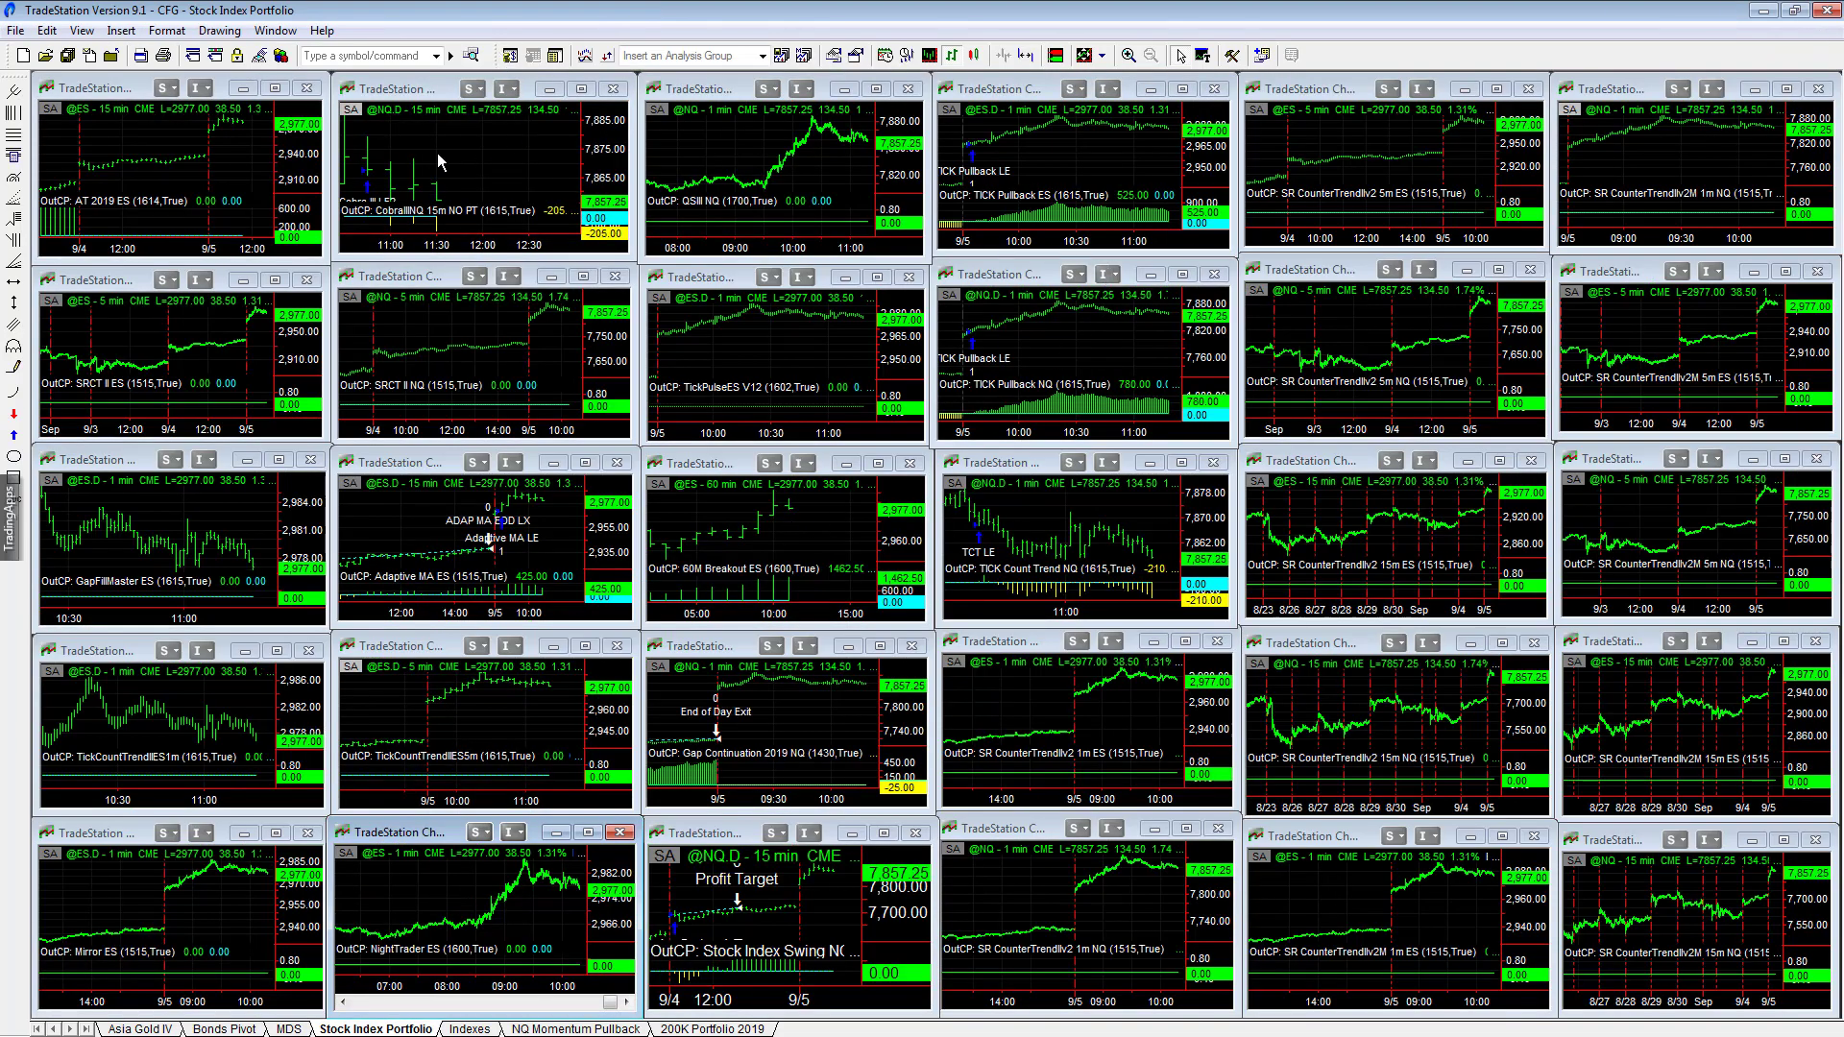
Step: Go through the Cobra III NQ, TICK Pullback ES, TICK Pullback NQ and TICK Count Trend NQ charts in the grid
left_click(481, 160)
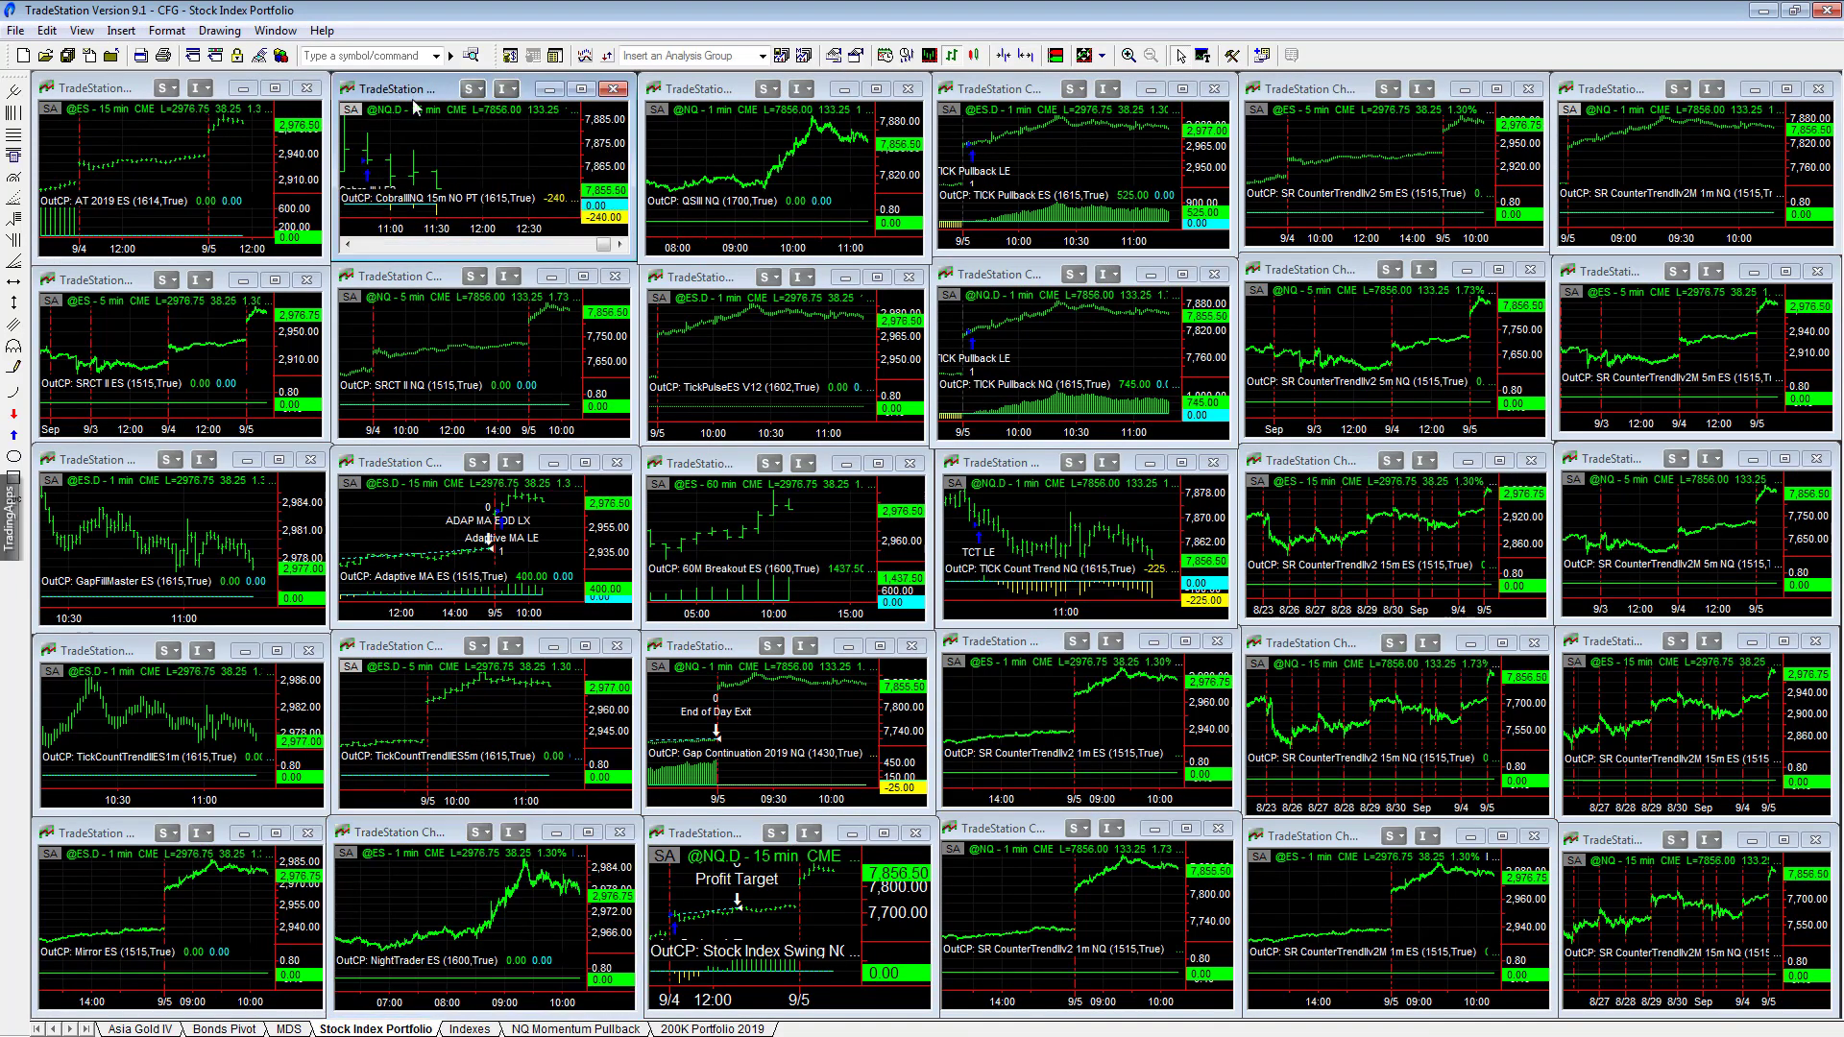
left_click(1022, 163)
left_click(1067, 343)
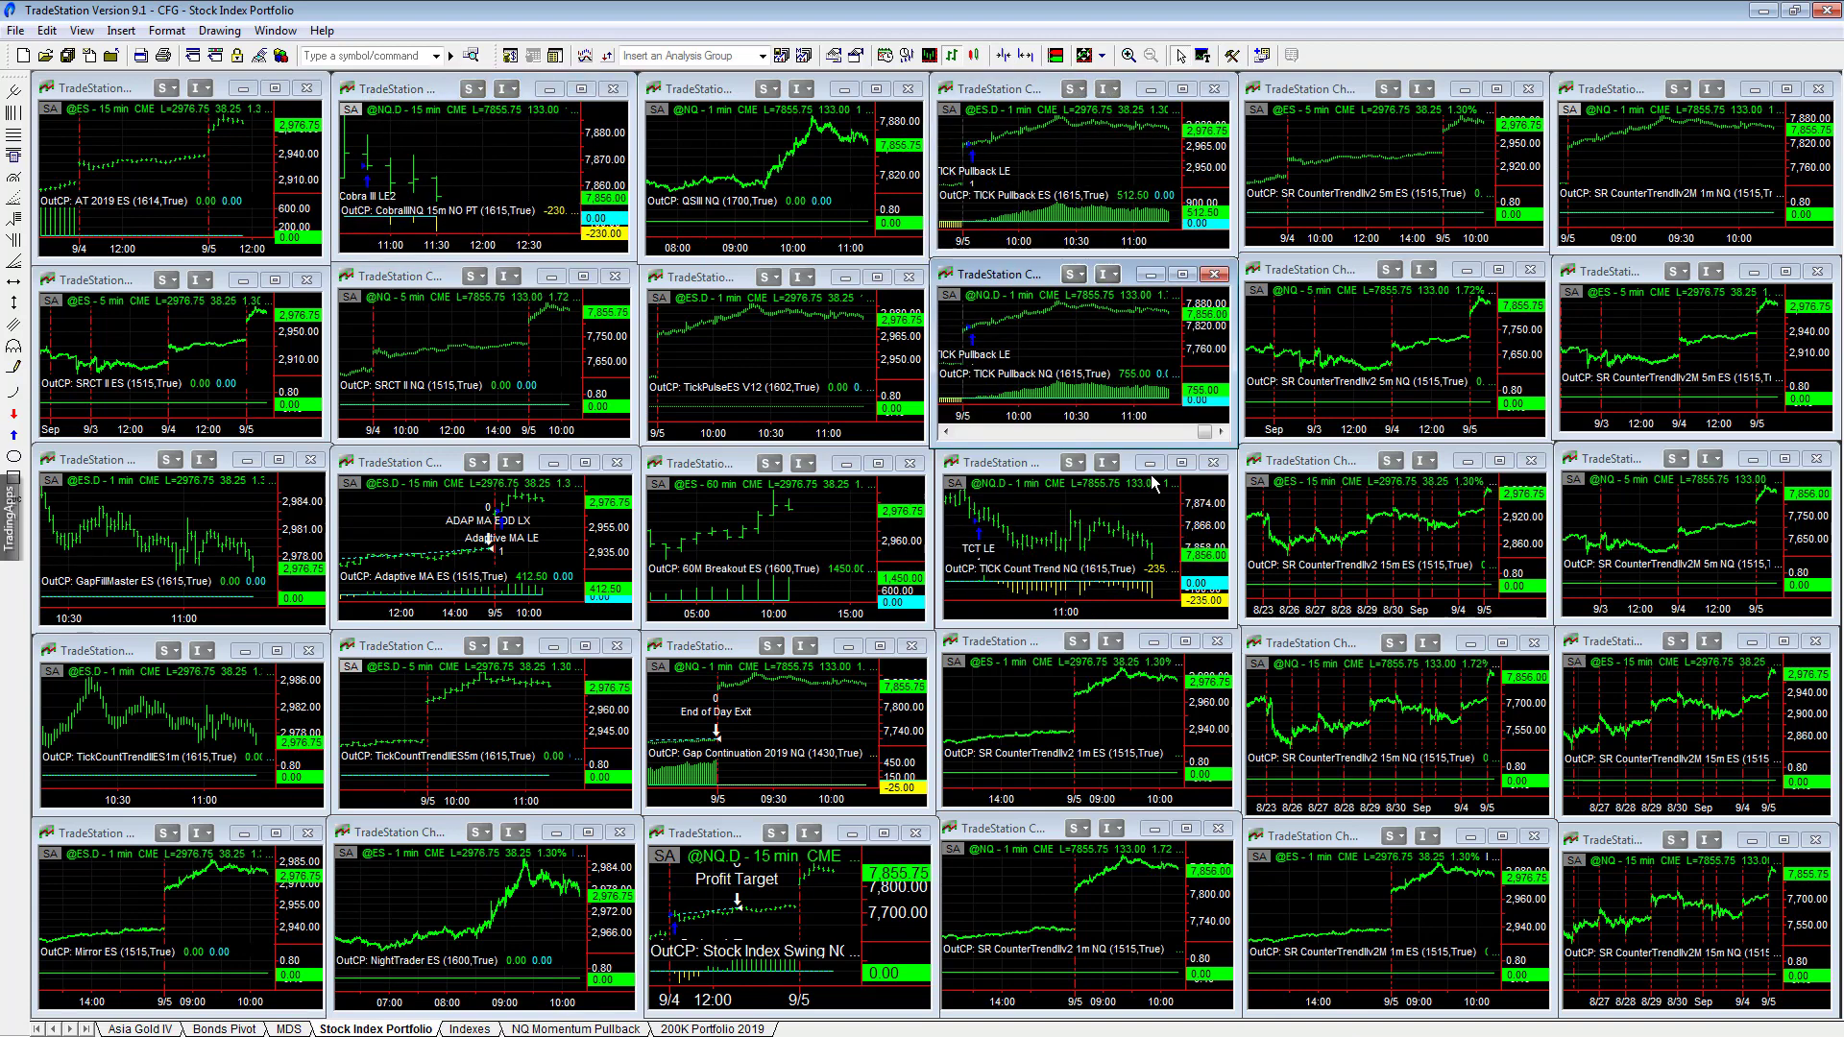
double_click(1013, 468)
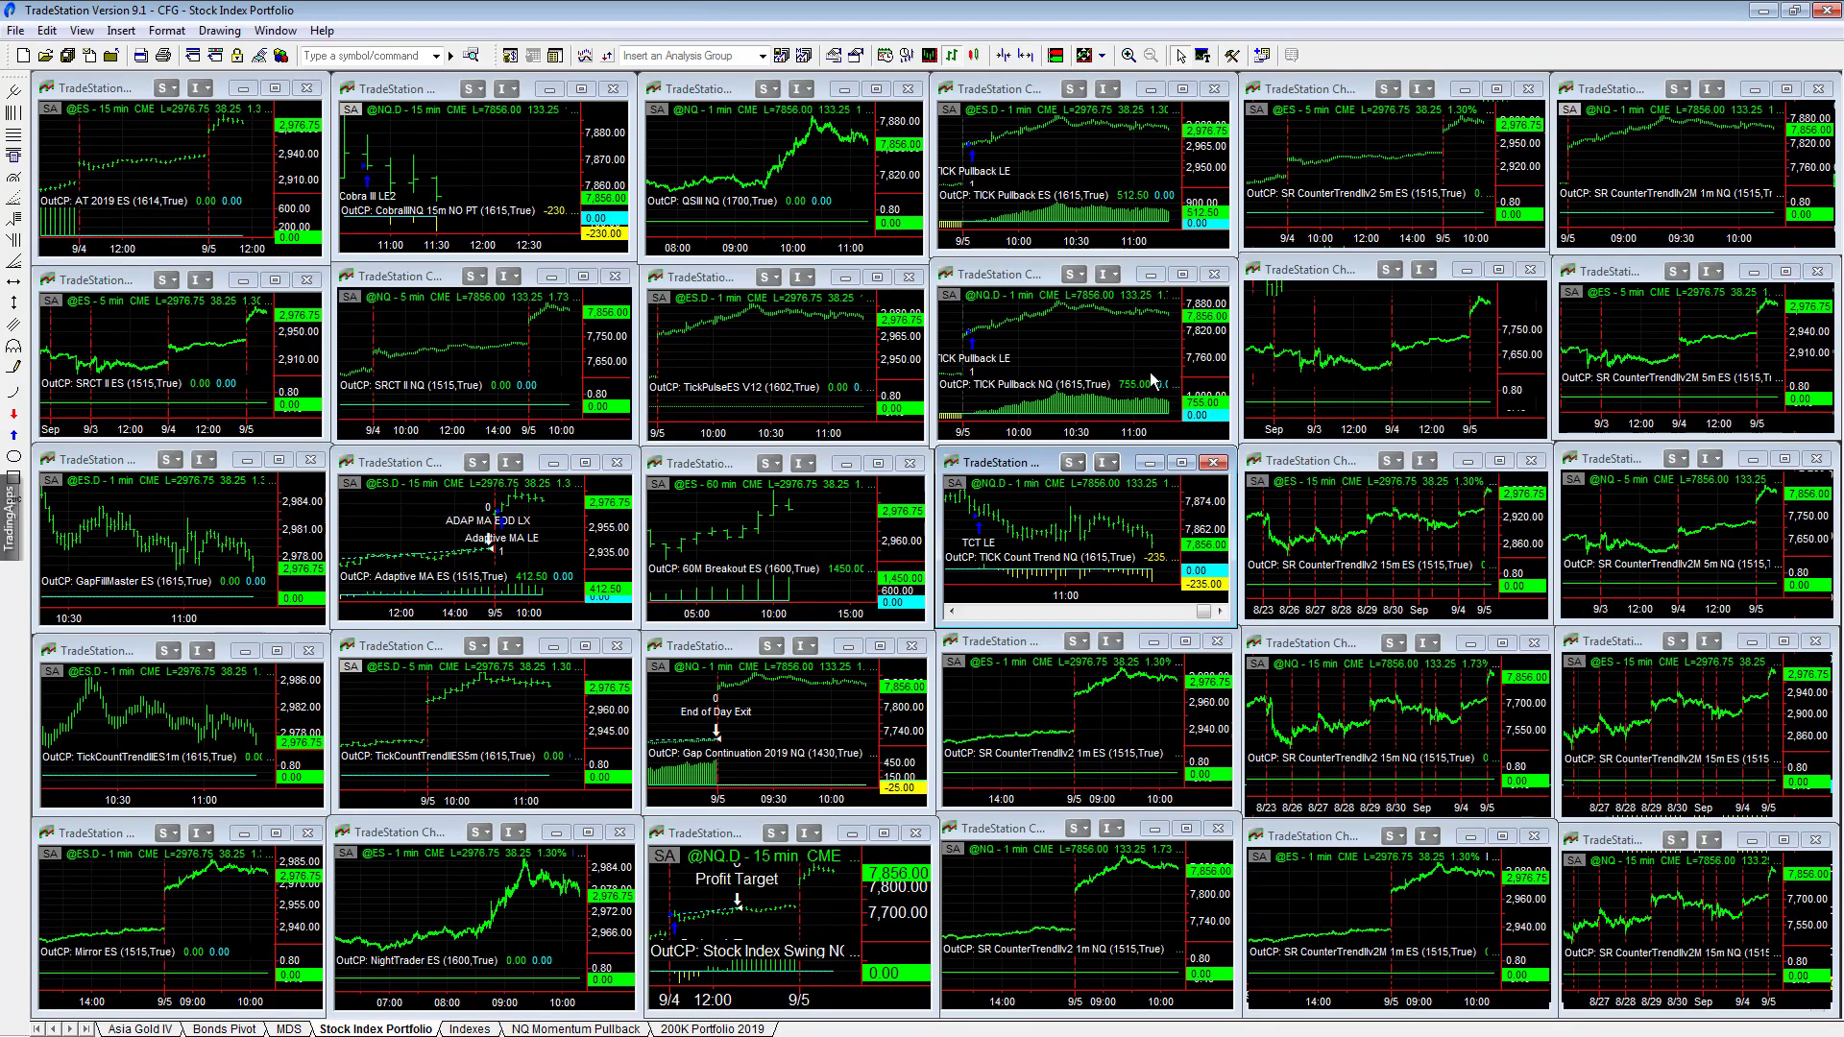
Step: View the Adaptive MA ES chart full size, then inspect the 09/04 22:00 buy entry on the 60M Breakout ES chart
double_click(461, 467)
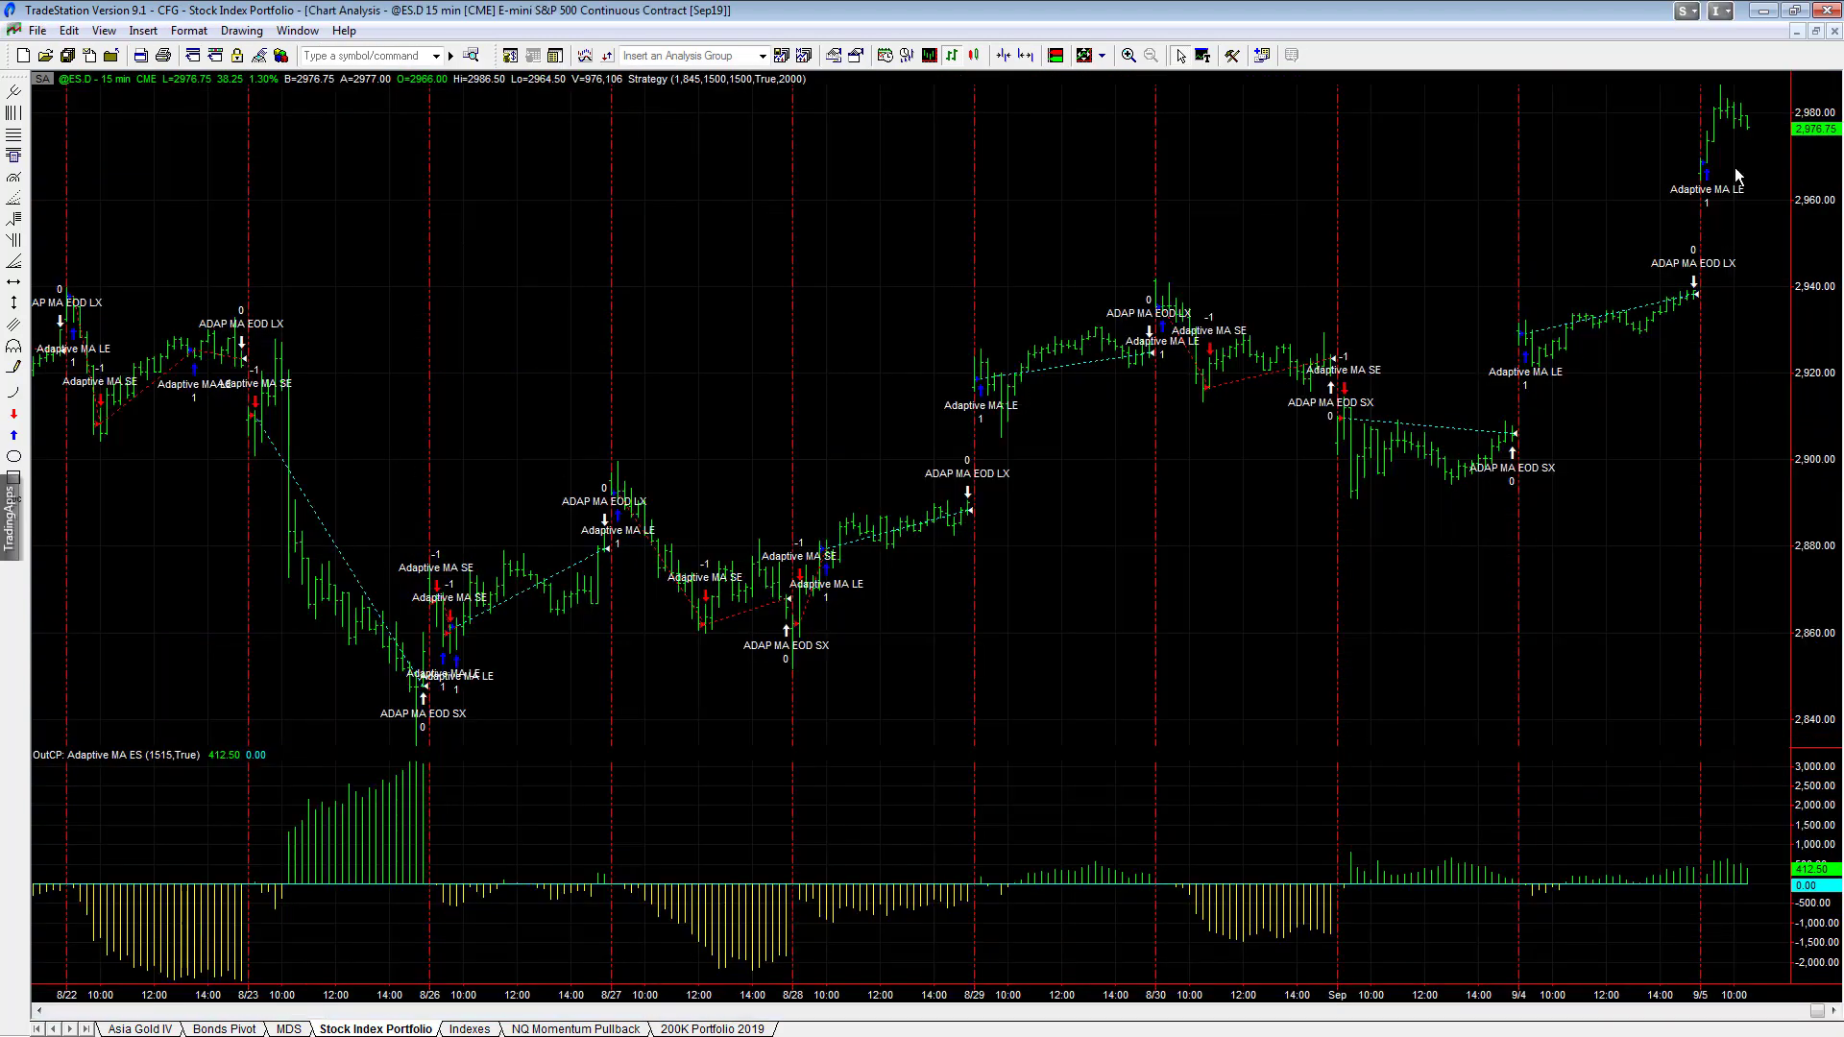
left_click(1815, 30)
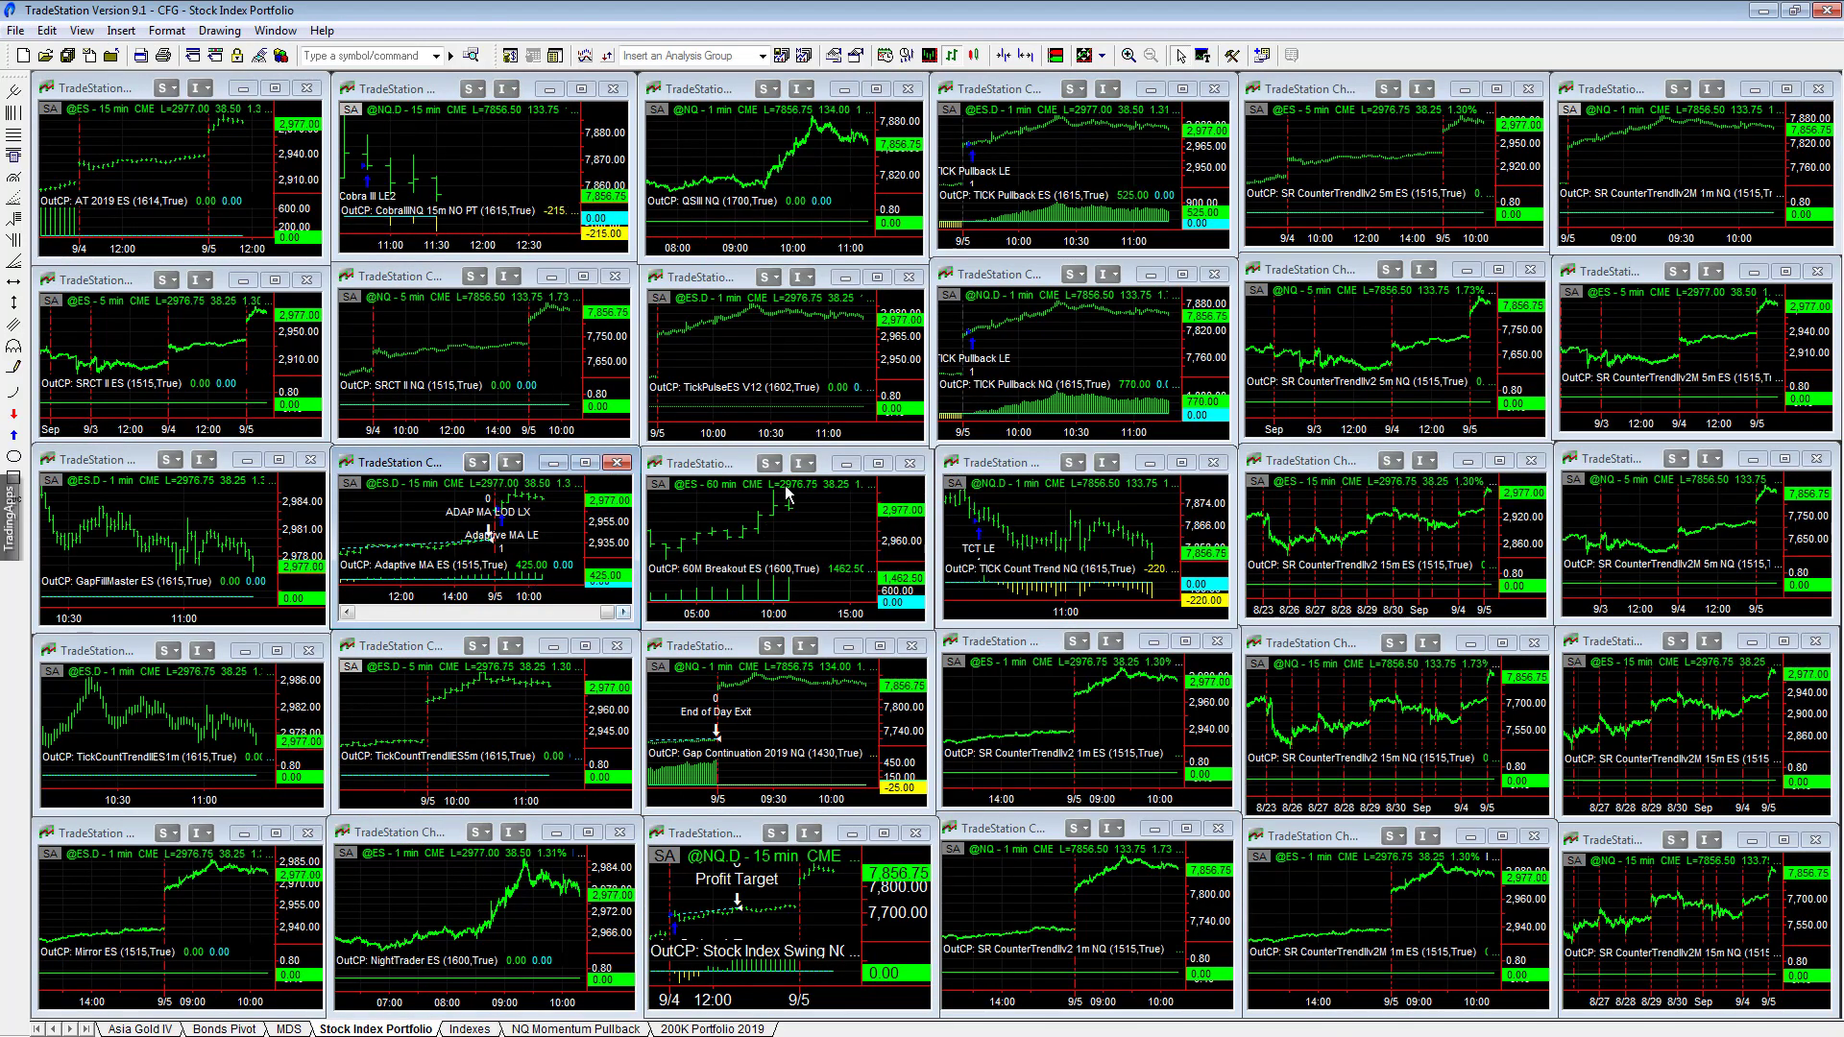
double_click(708, 465)
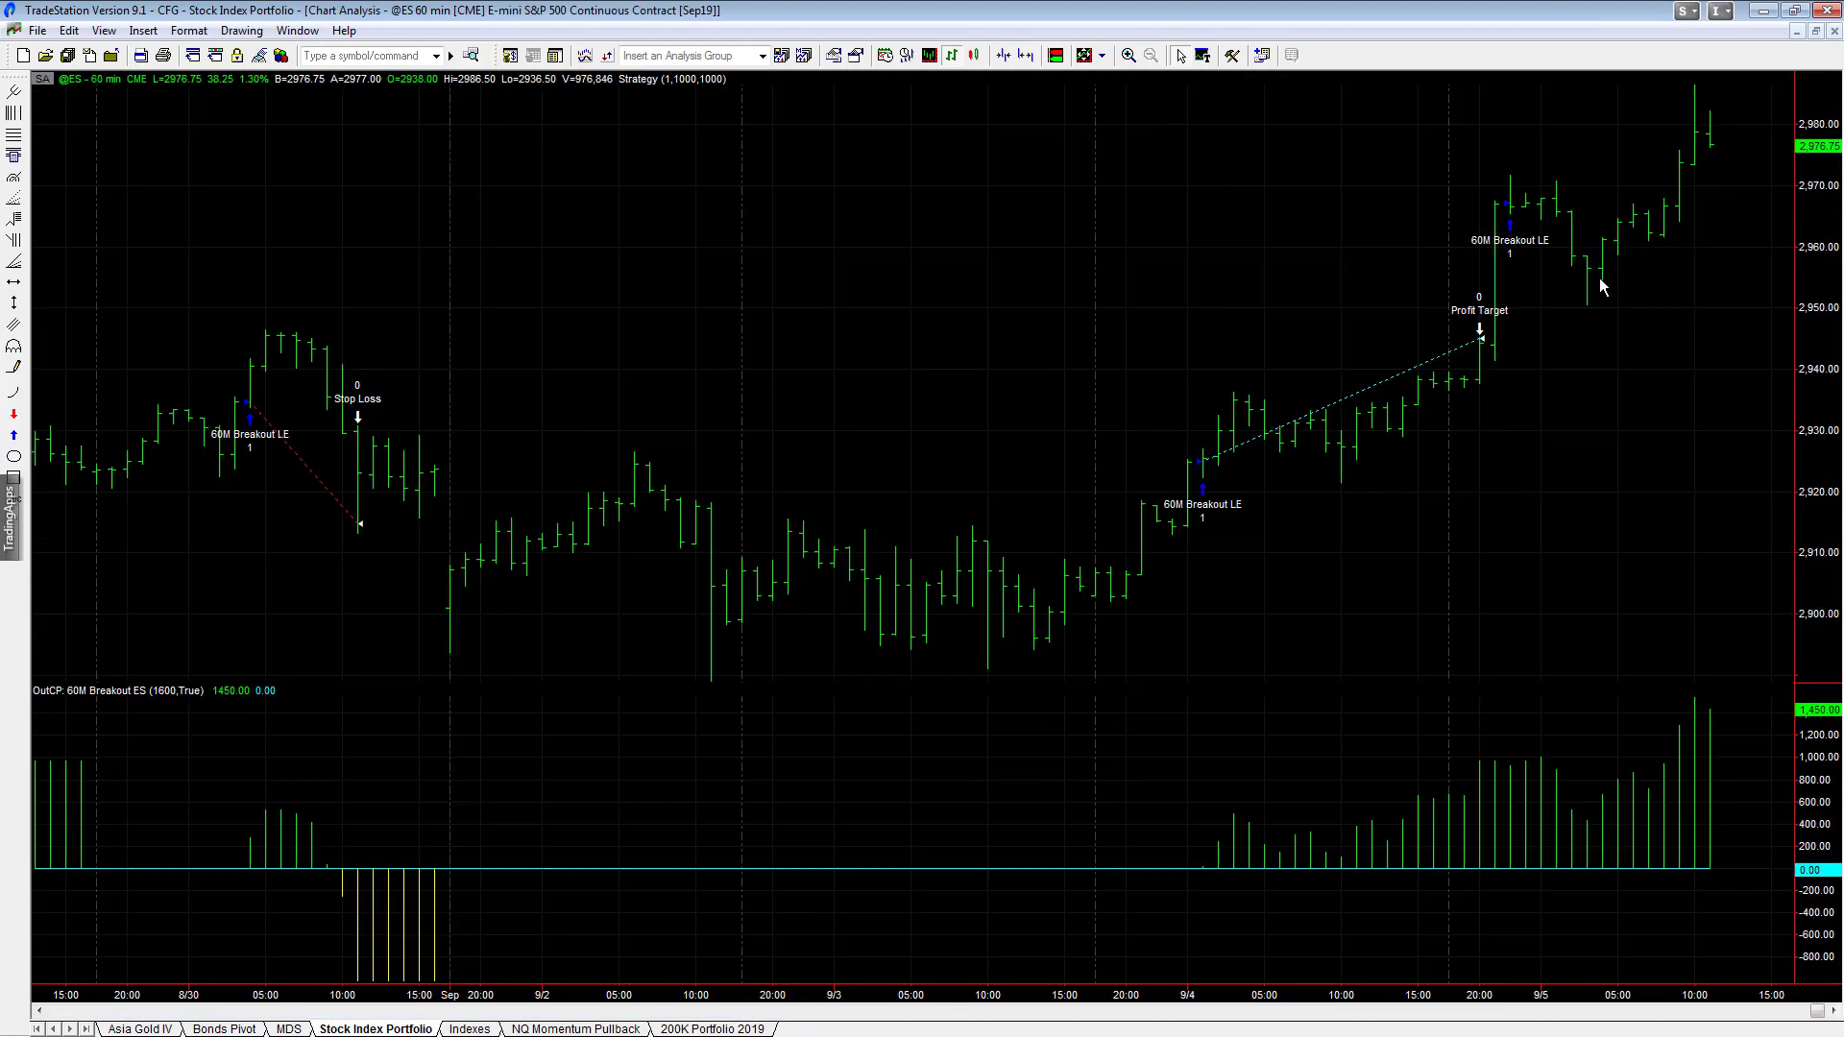
key("ctrl+r")
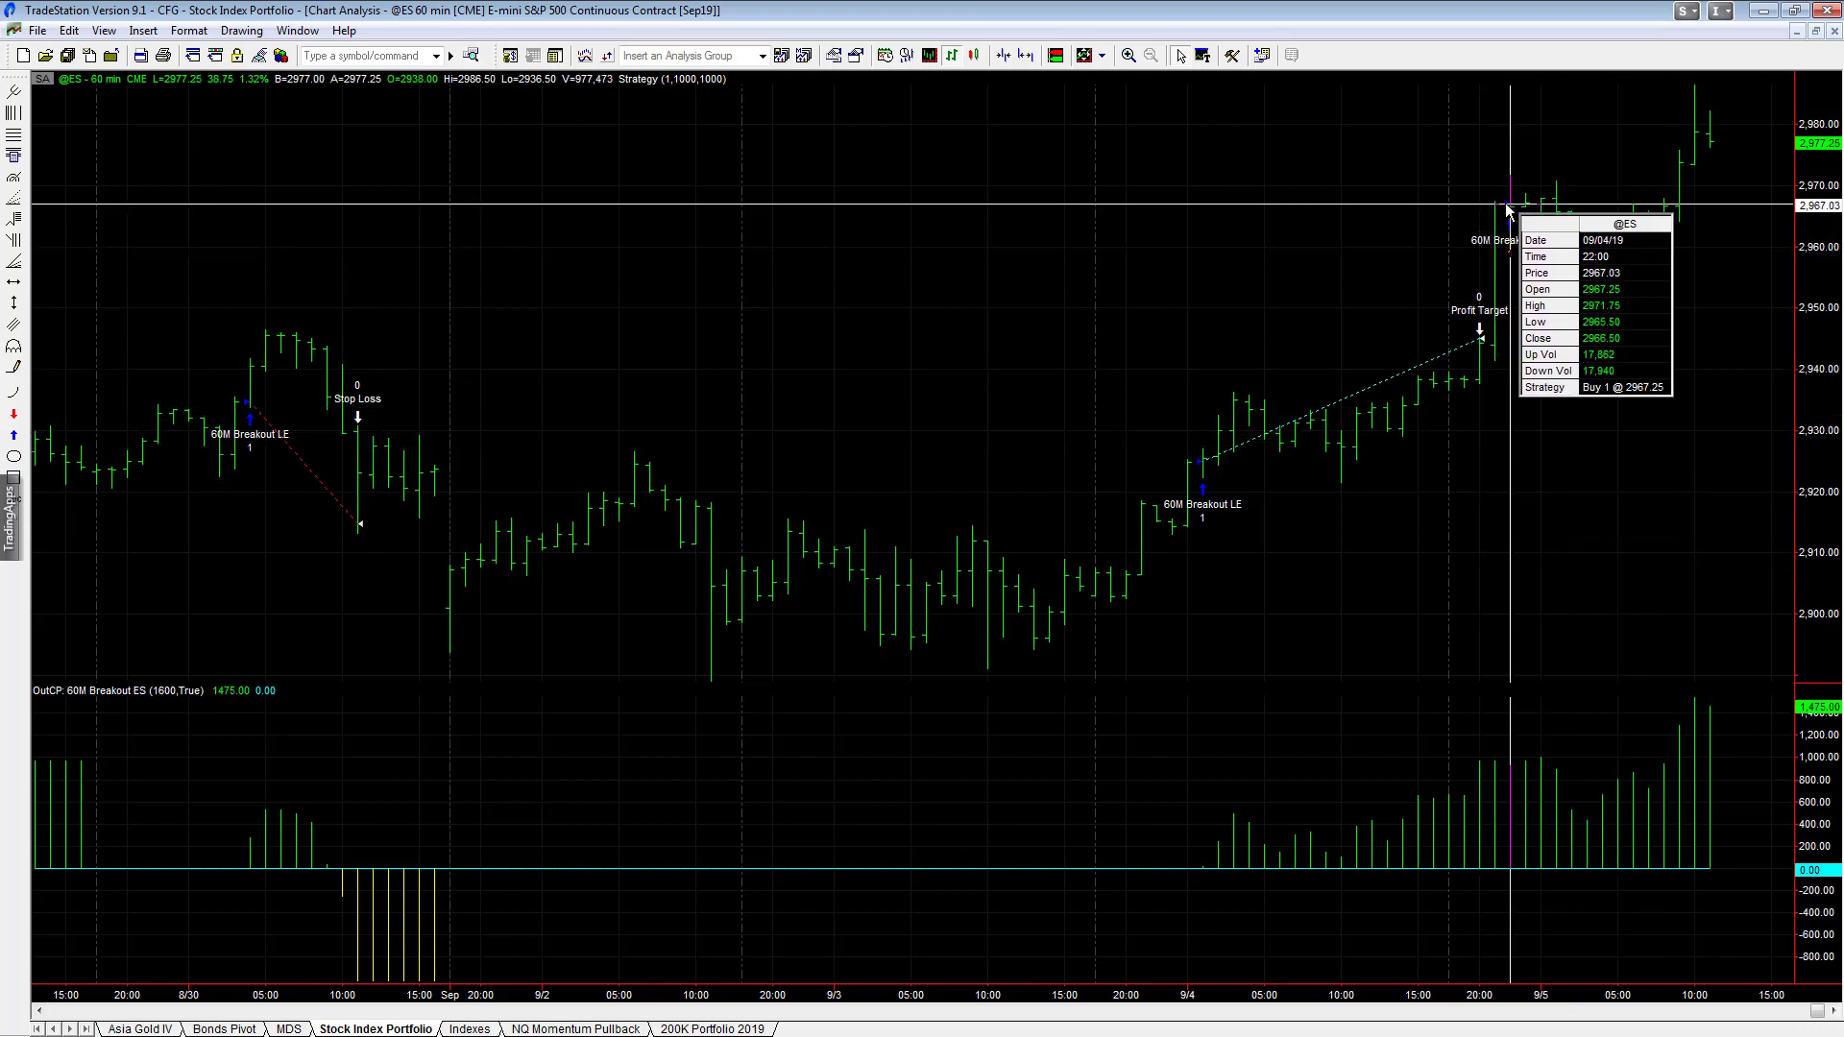
left_click(1818, 32)
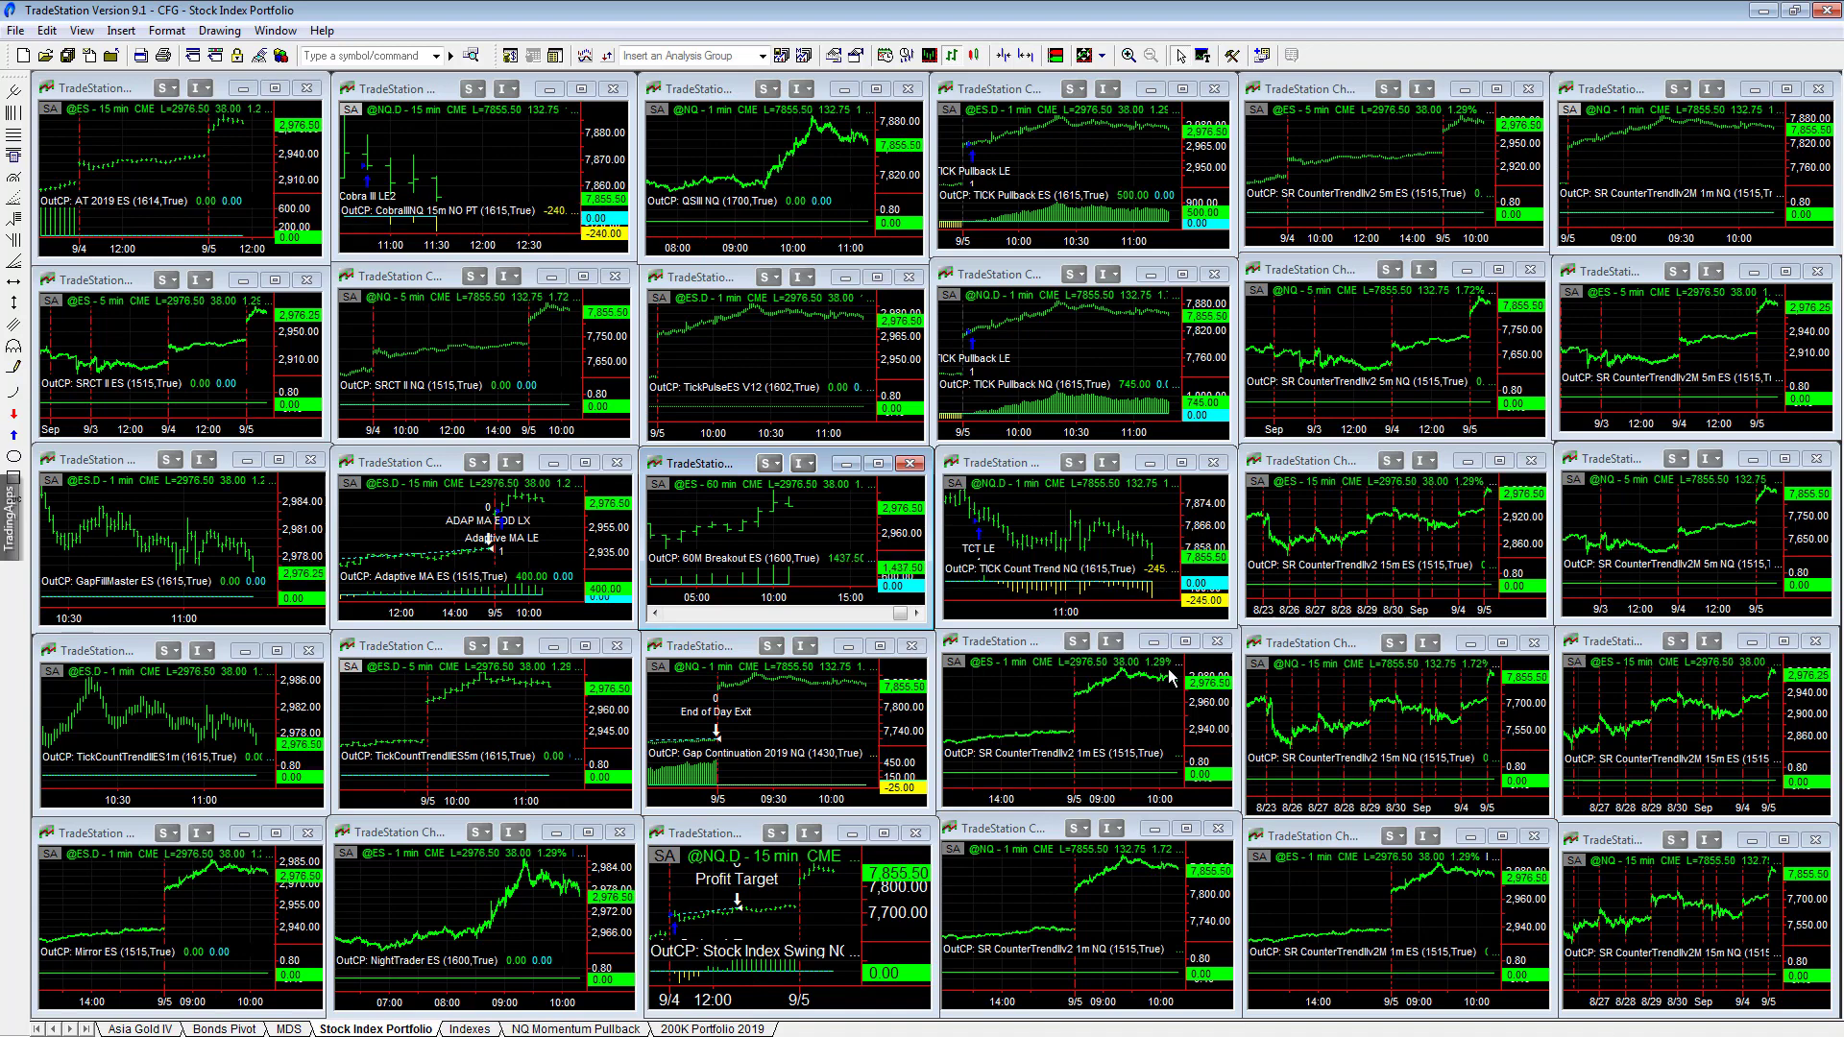
Step: Circle the two 1-minute SR CounterTrend charts and the adjacent two columns of SR CounterTrend charts freehand
left_click(1068, 692)
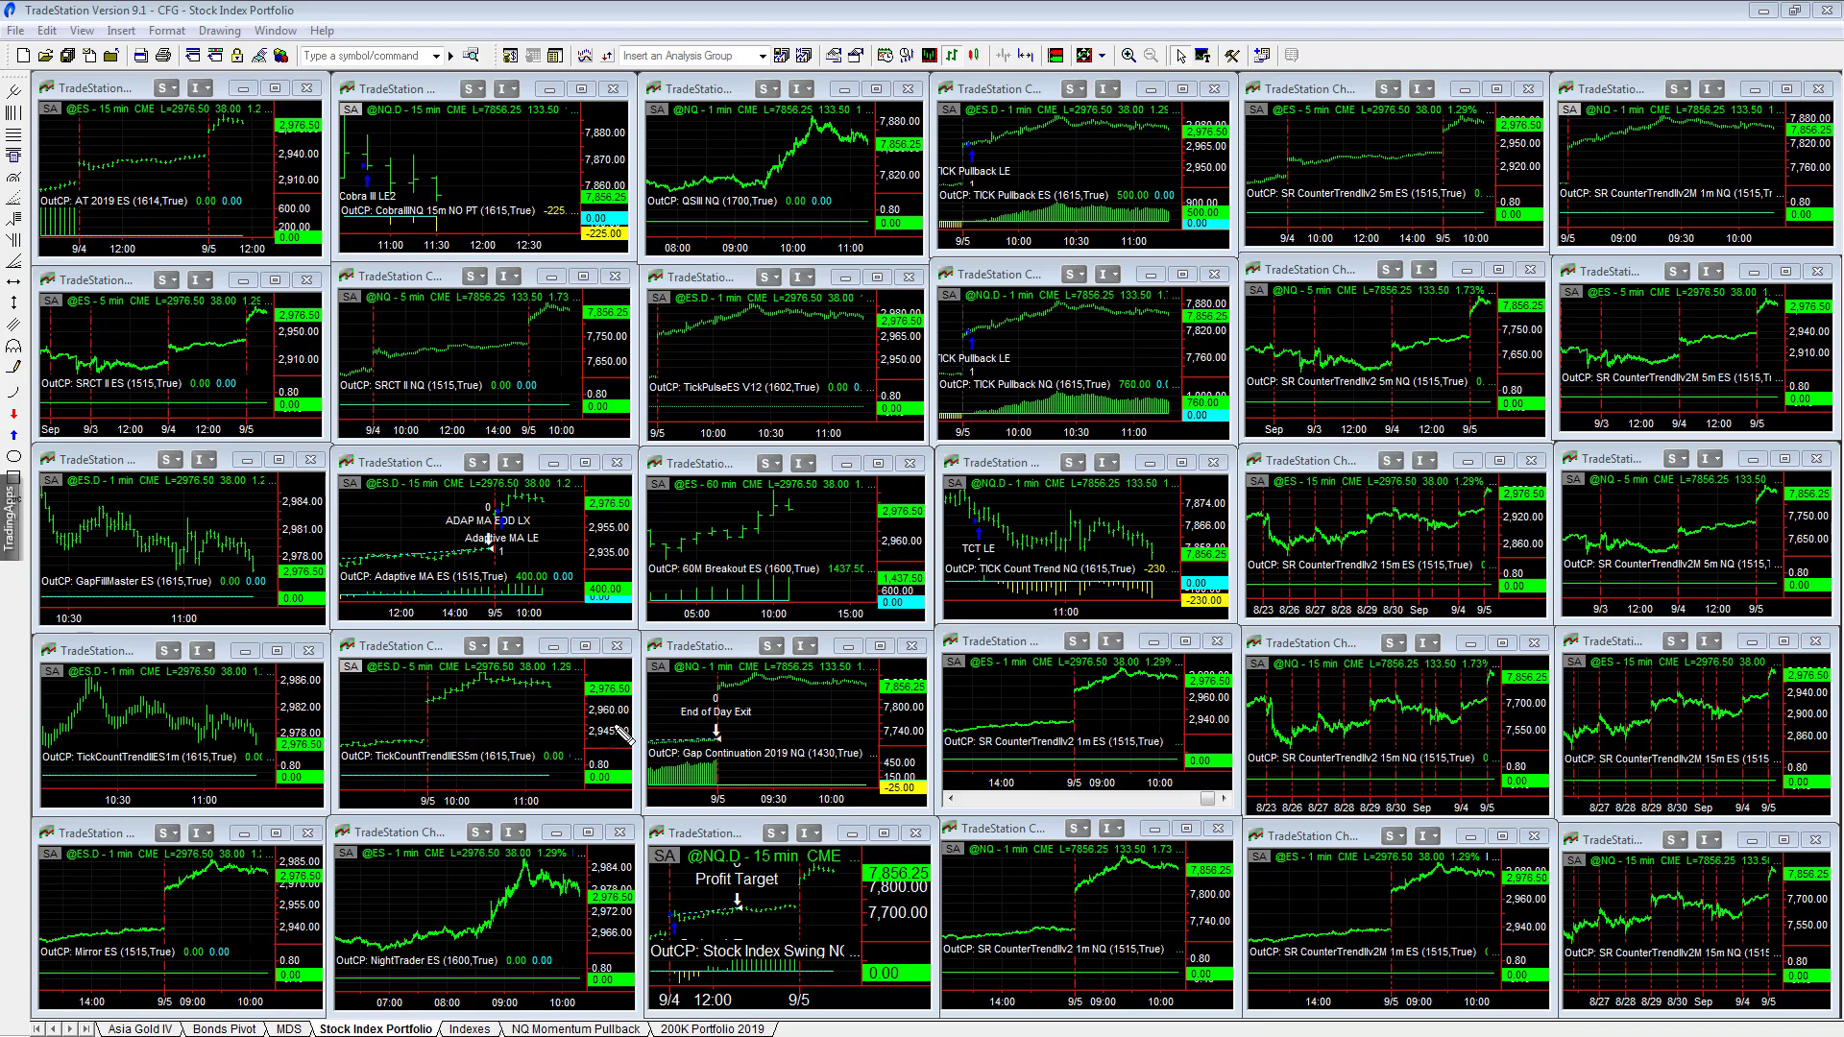
mouse_move(1016, 629)
left_mouse_down()
mouse_move(961, 630)
mouse_move(963, 908)
mouse_move(1170, 989)
mouse_move(1243, 835)
mouse_move(1134, 629)
mouse_move(1018, 632)
left_mouse_up()
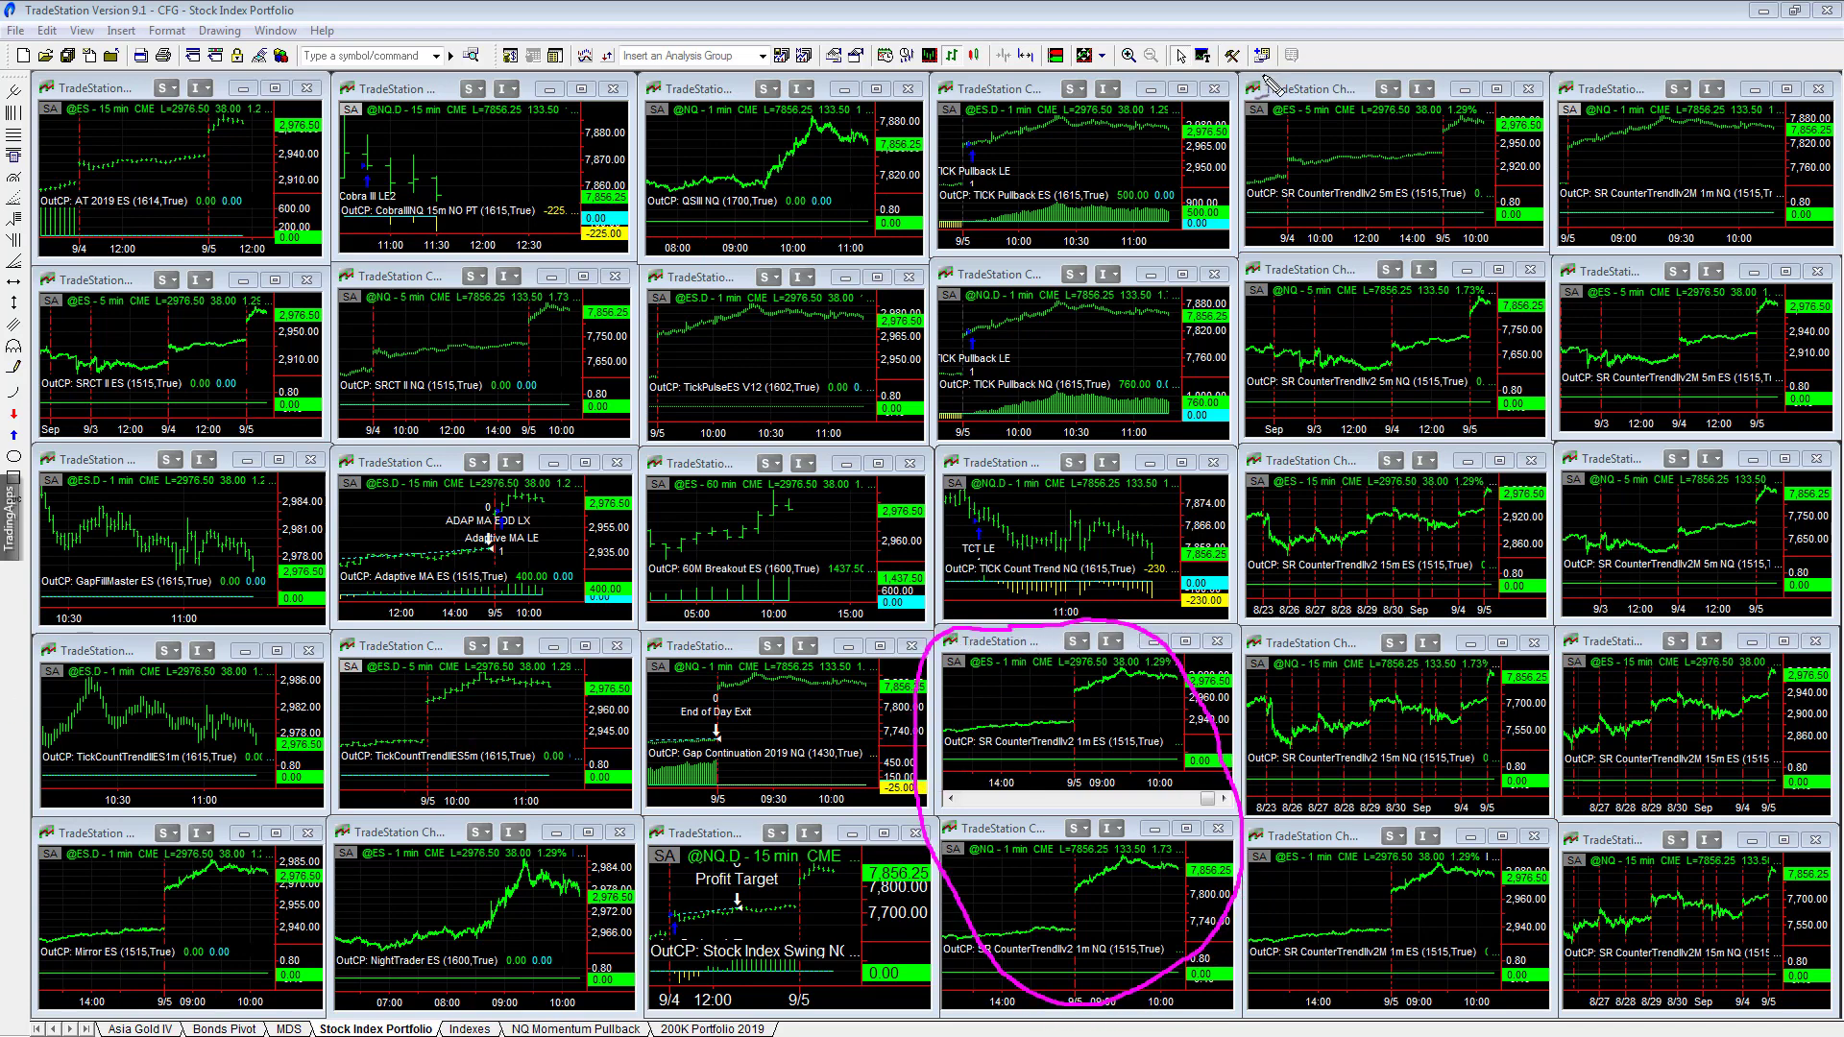
mouse_move(1277, 75)
left_mouse_down()
mouse_move(1227, 125)
mouse_move(1237, 773)
mouse_move(1320, 994)
mouse_move(1777, 1020)
mouse_move(1828, 946)
mouse_move(1784, 104)
mouse_move(1265, 75)
left_mouse_up()
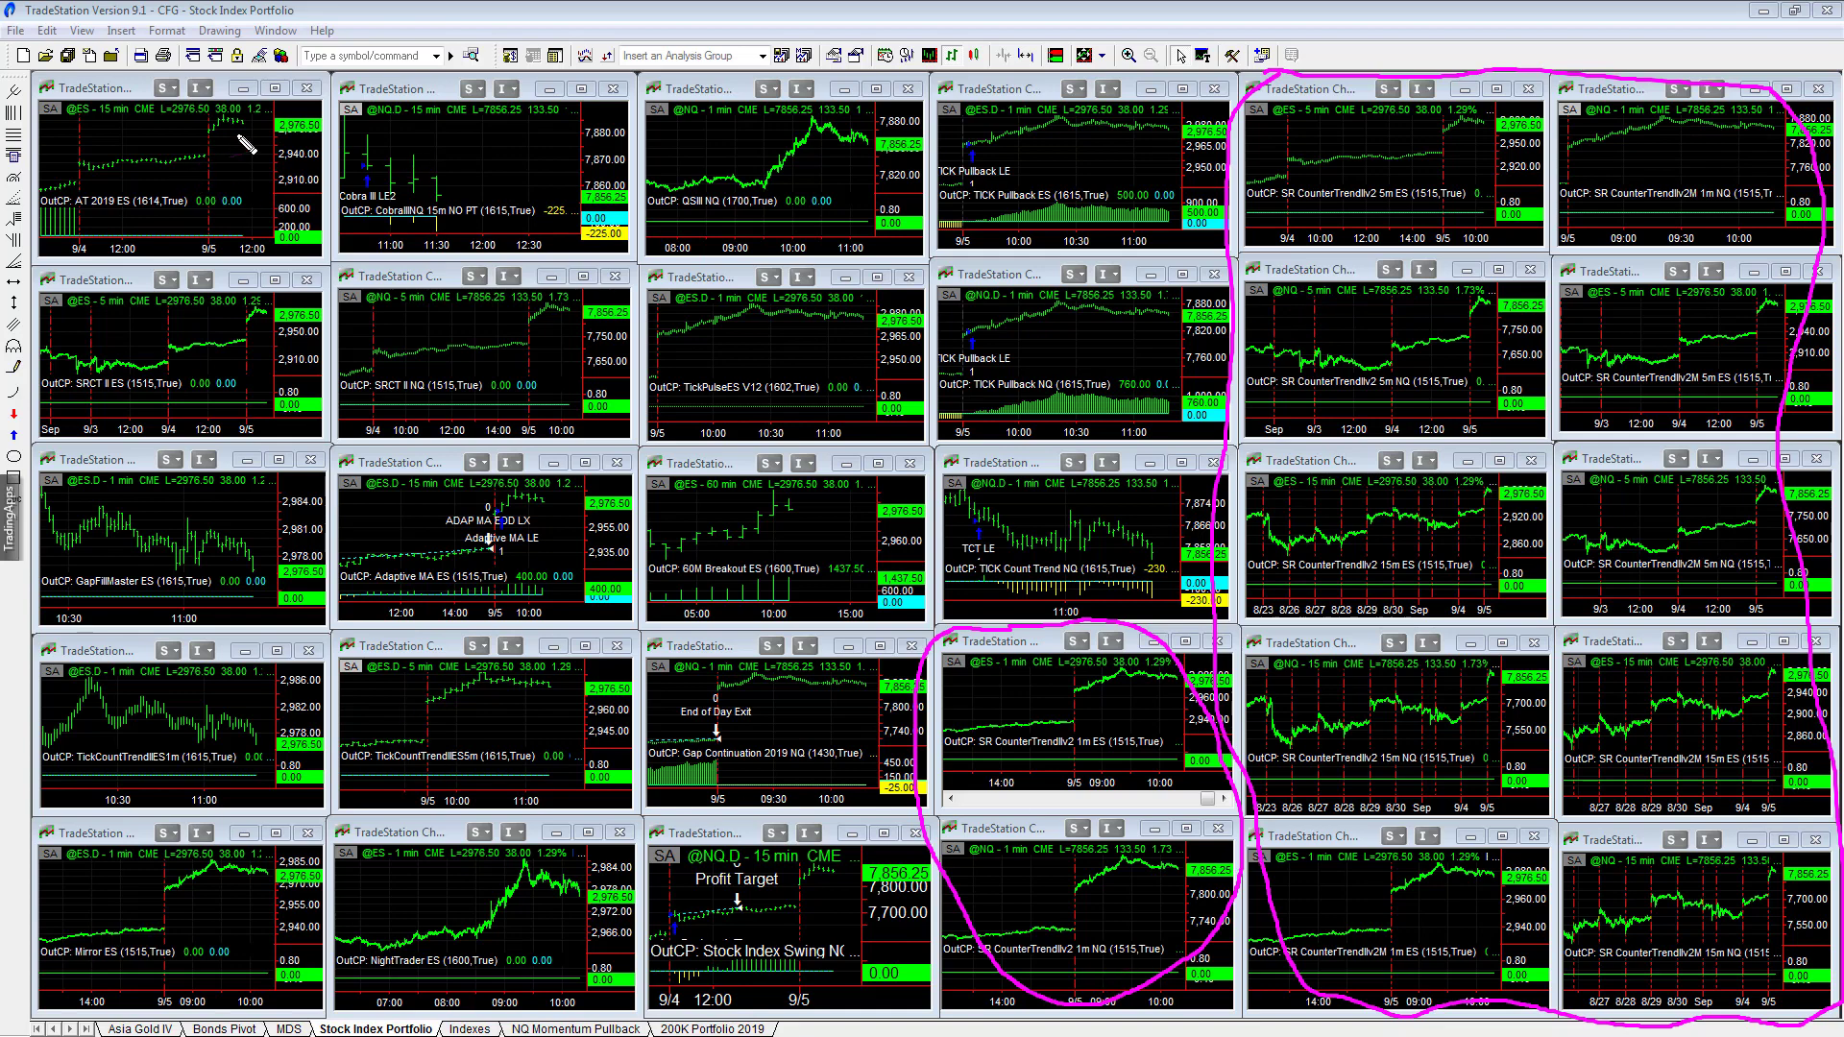
Step: Number the Cobra, Adaptive MA, 60M Breakout, two TICK Pullback and TICK Count Trend charts 1 to 6 by hand, then clear all annotations
left_click_drag(481, 150, 480, 201)
left_click_drag(397, 515, 452, 556)
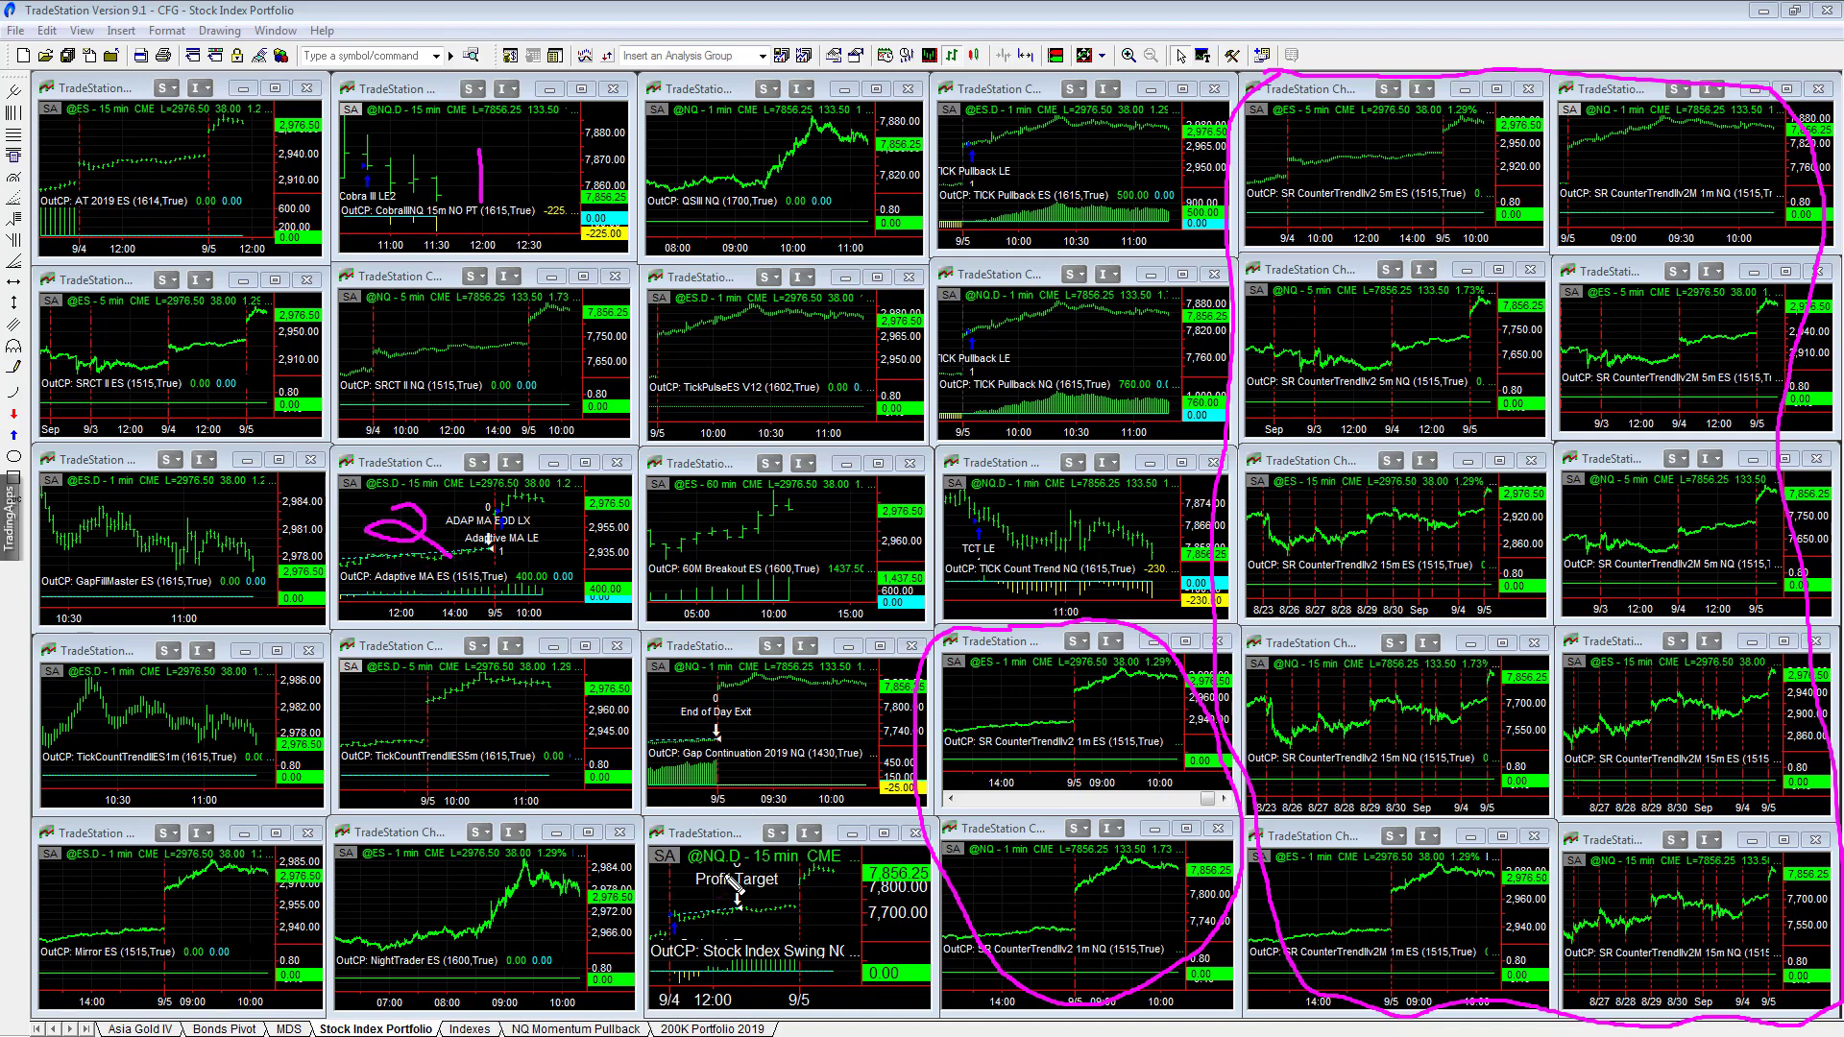
left_click_drag(817, 497, 819, 564)
left_click_drag(1111, 132, 1129, 198)
left_click_drag(1164, 336, 1123, 391)
mouse_move(1129, 480)
left_mouse_down()
mouse_move(1150, 541)
mouse_move(1117, 529)
left_mouse_up()
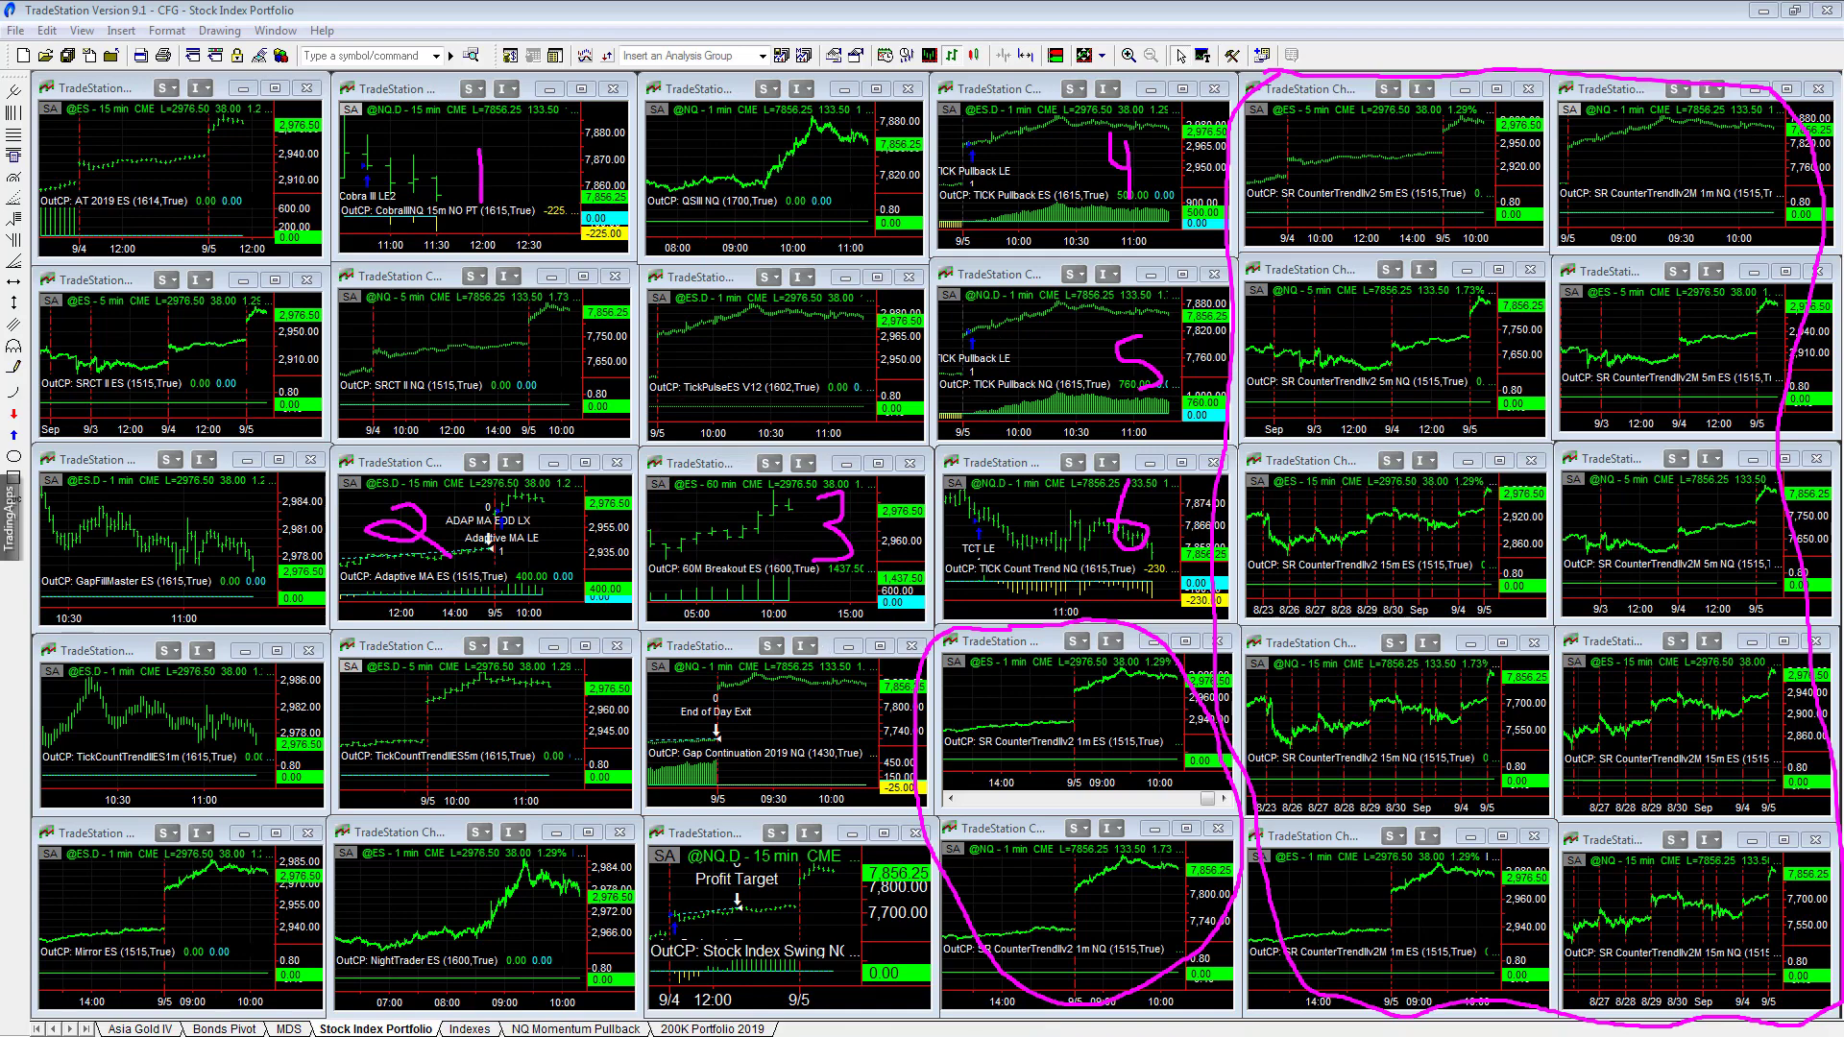
key("Escape")
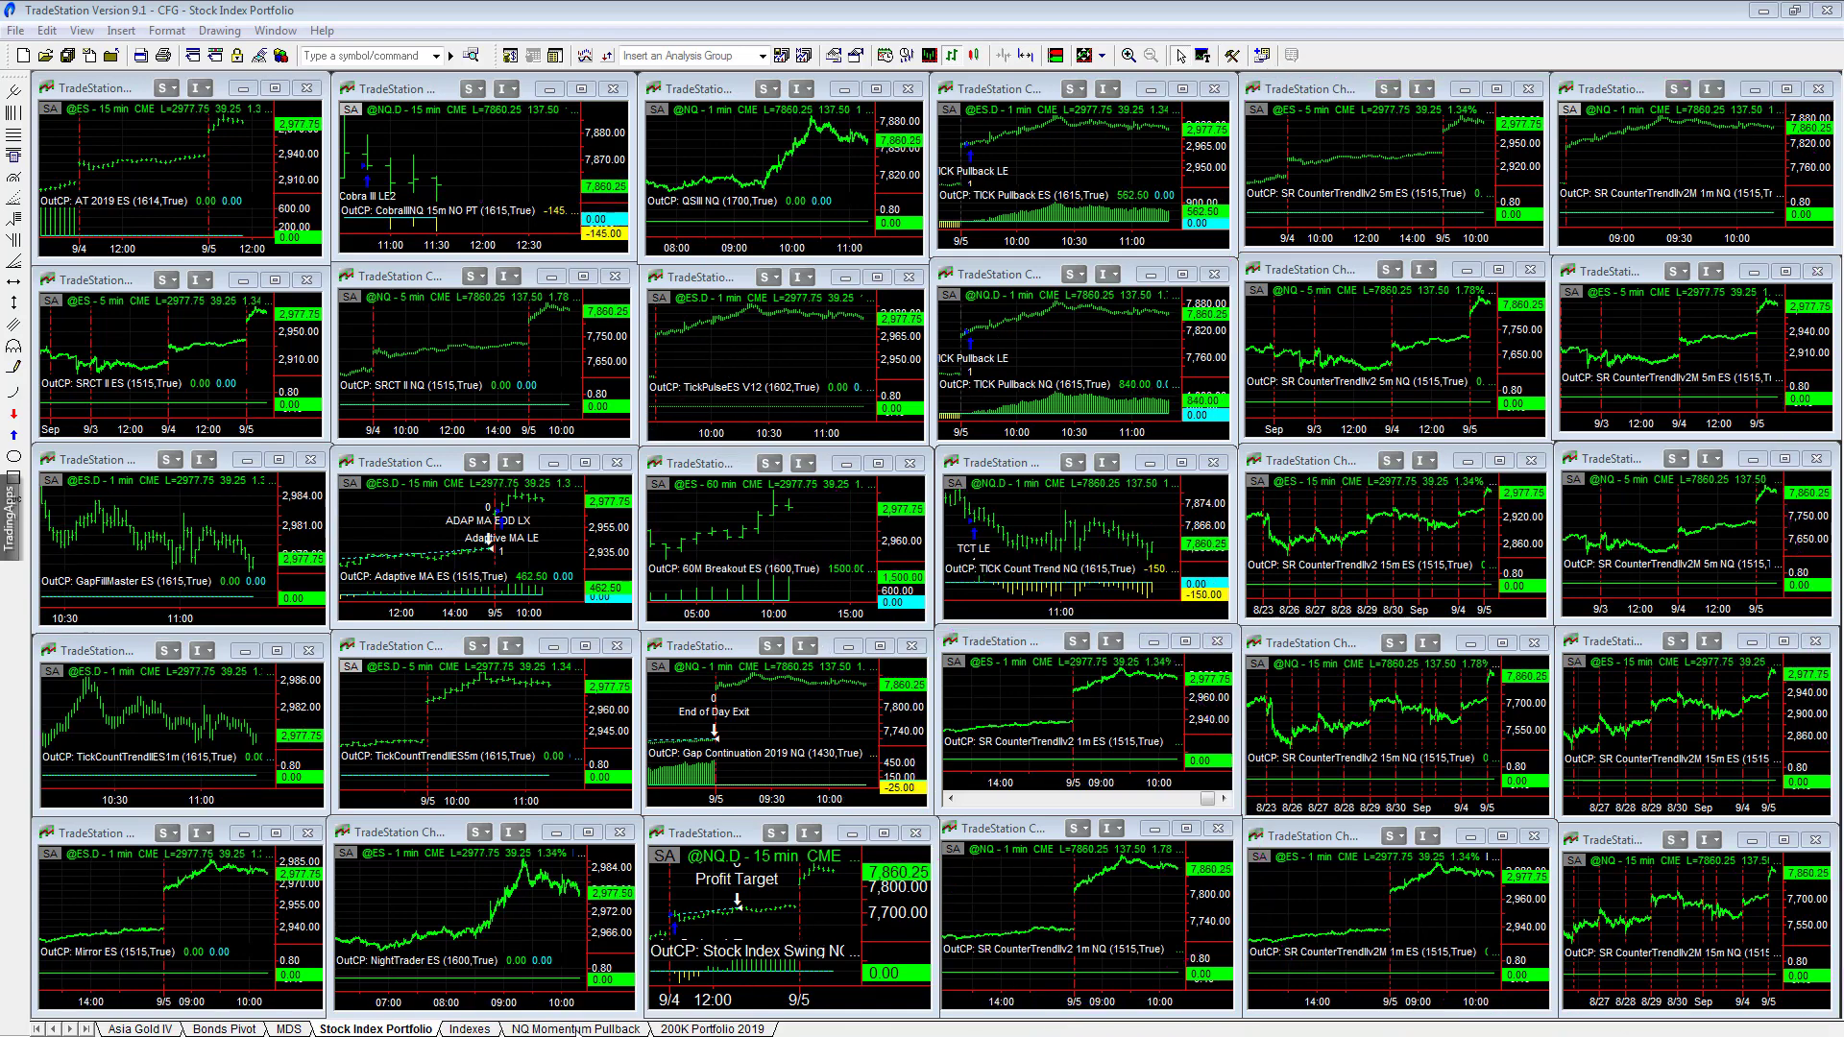
Step: Switch to the MDS workspace and select the $ADD NYSE advance-decline chart
key("ctrl+shift+Tab")
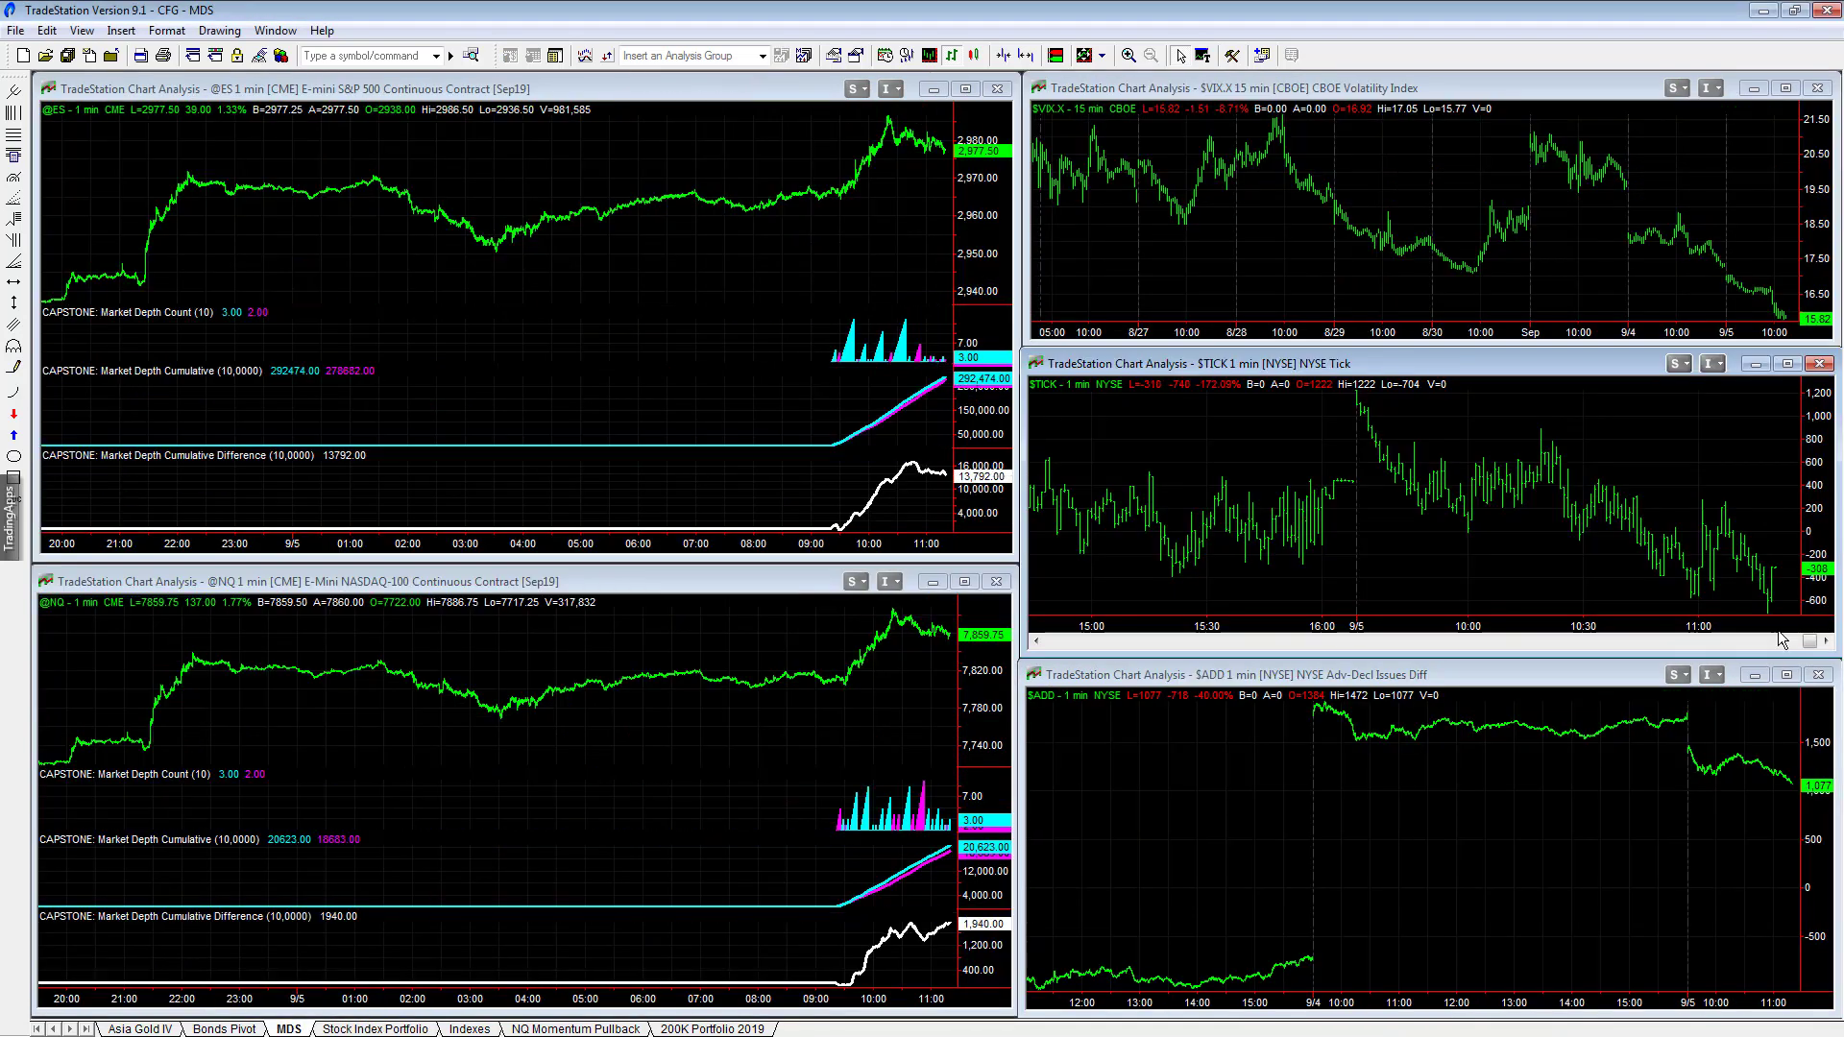
left_click(1463, 672)
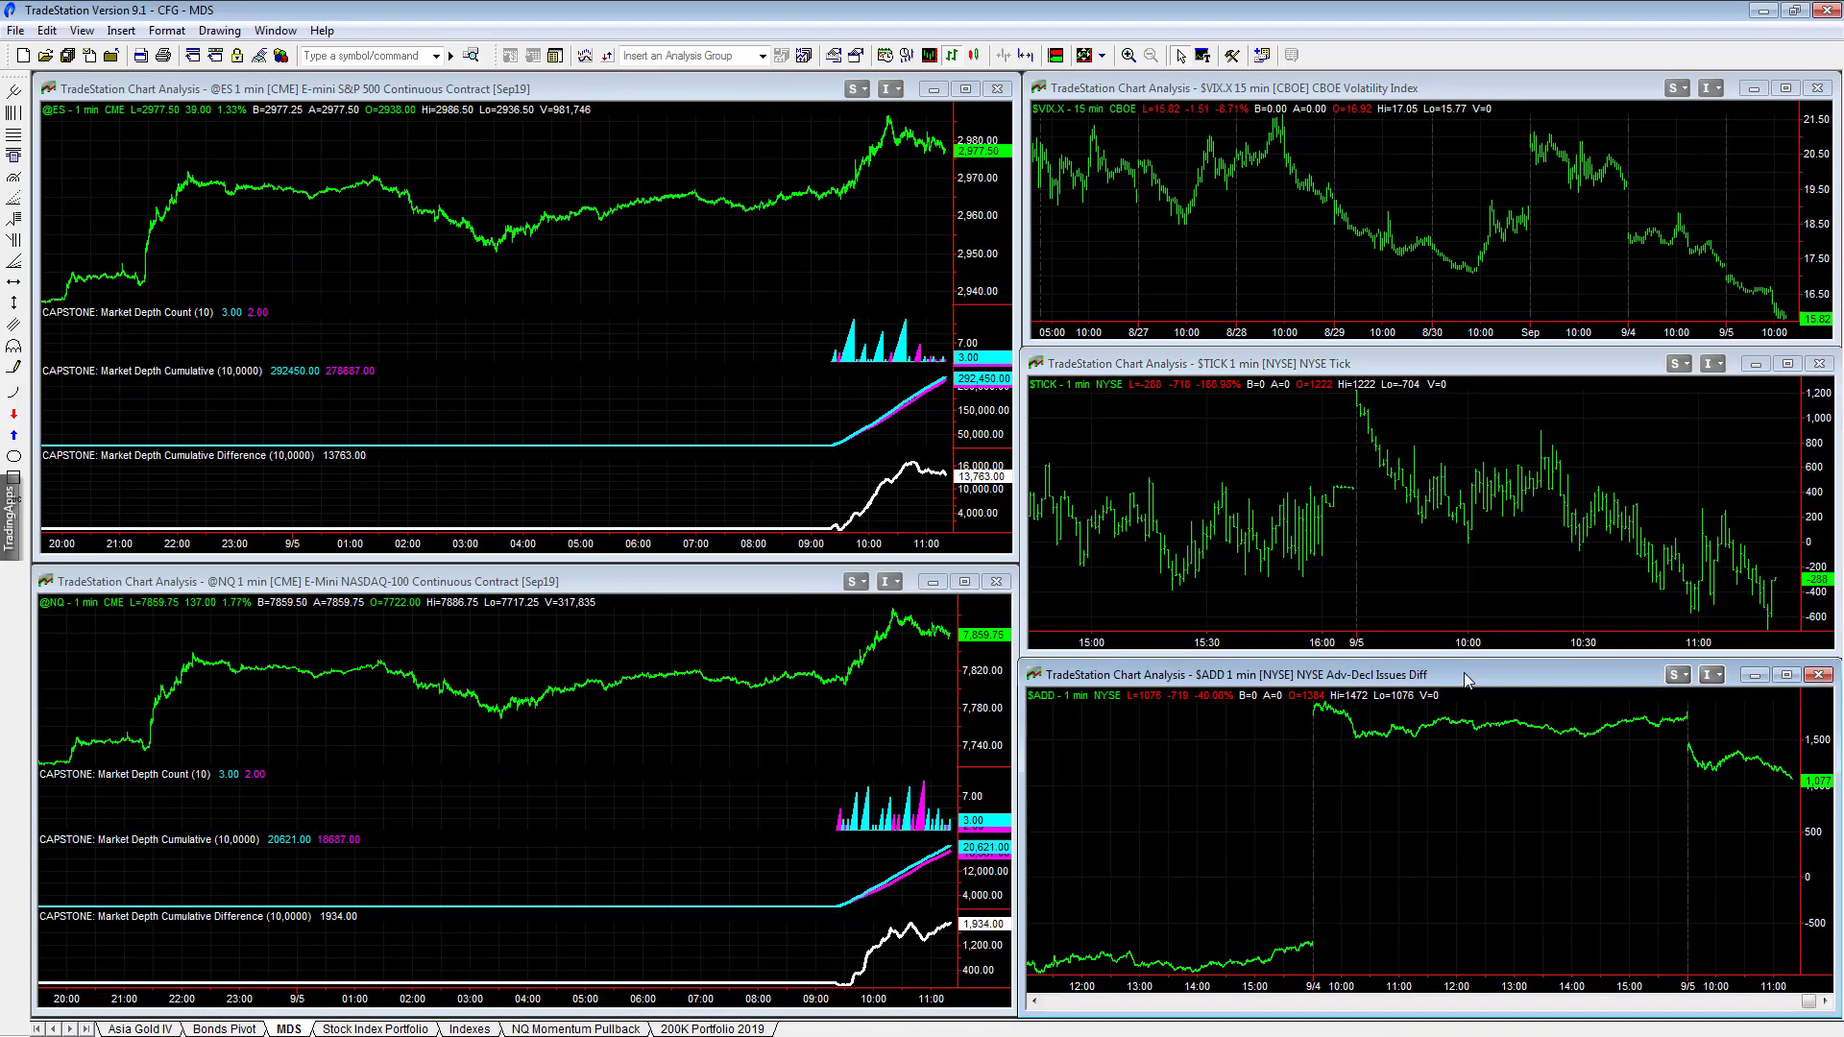
Step: Enlarge the $ADD chart to full size and draw freehand horizontal lines near 1,500, 1,000, -1,000 and the 9/4 high
double_click(1468, 676)
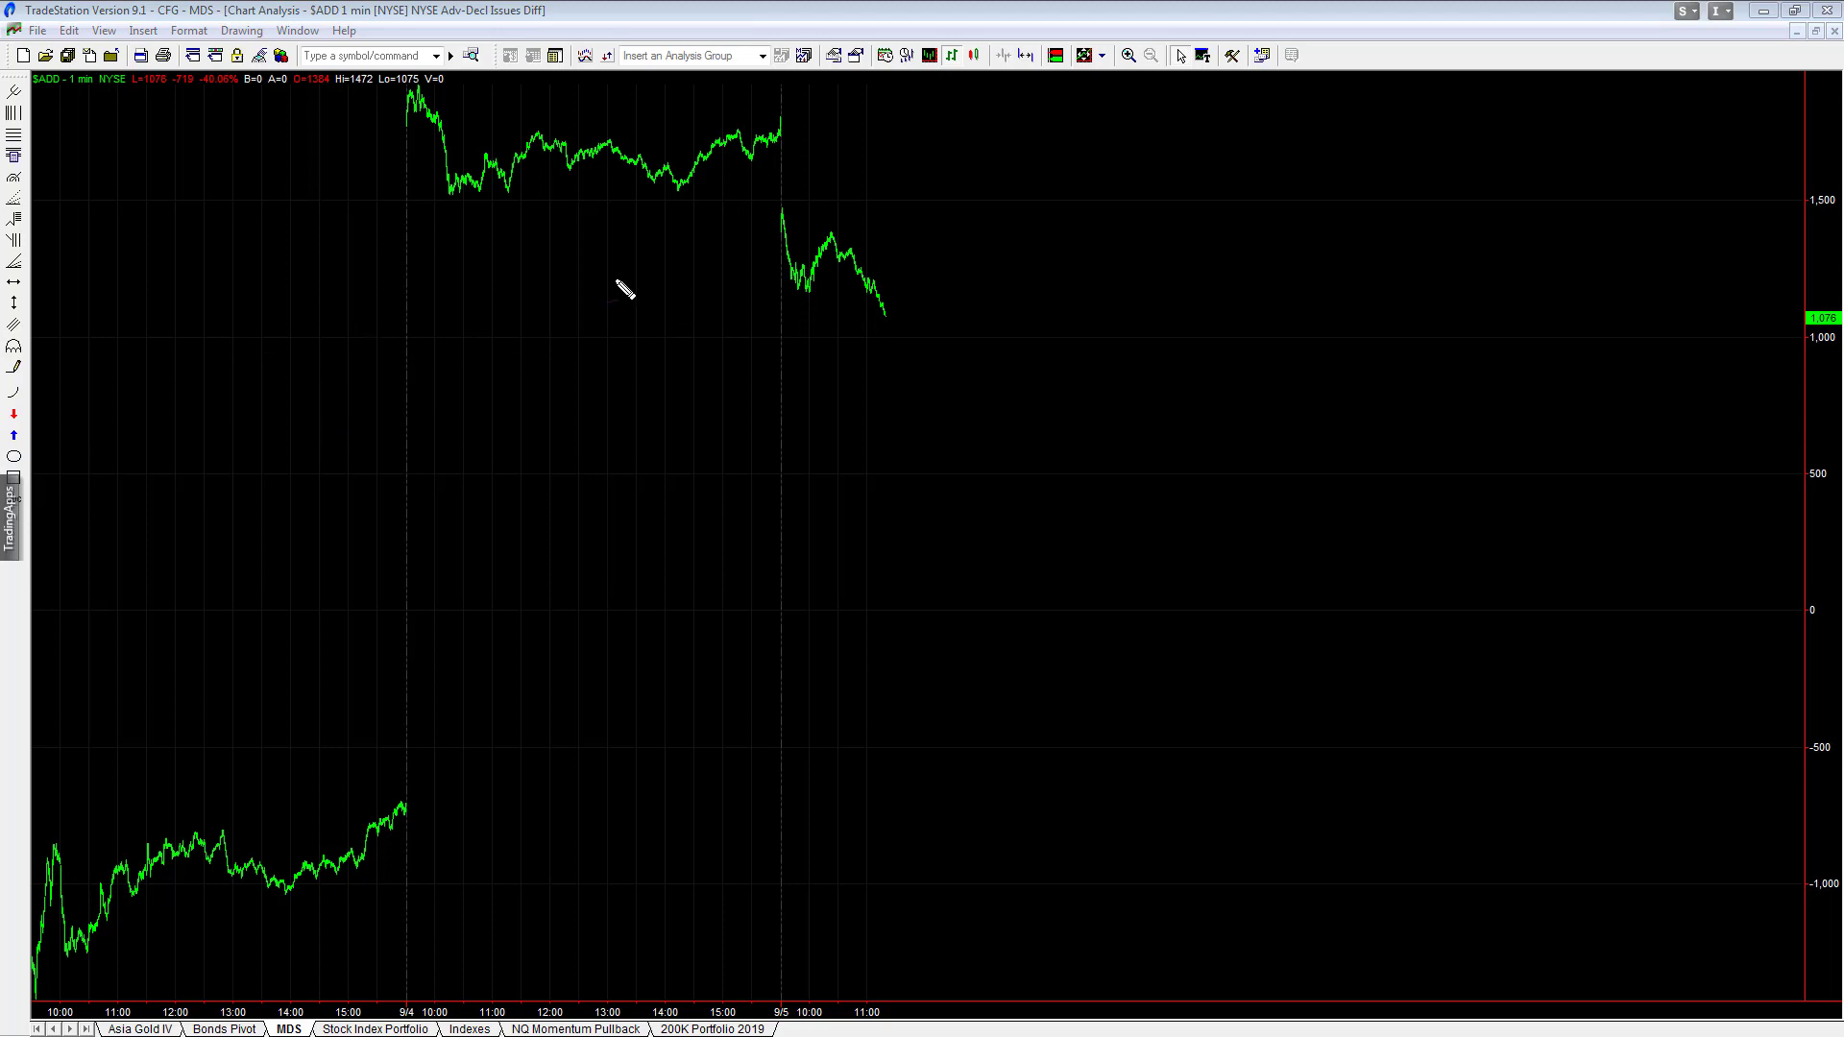
left_click_drag(395, 350, 833, 336)
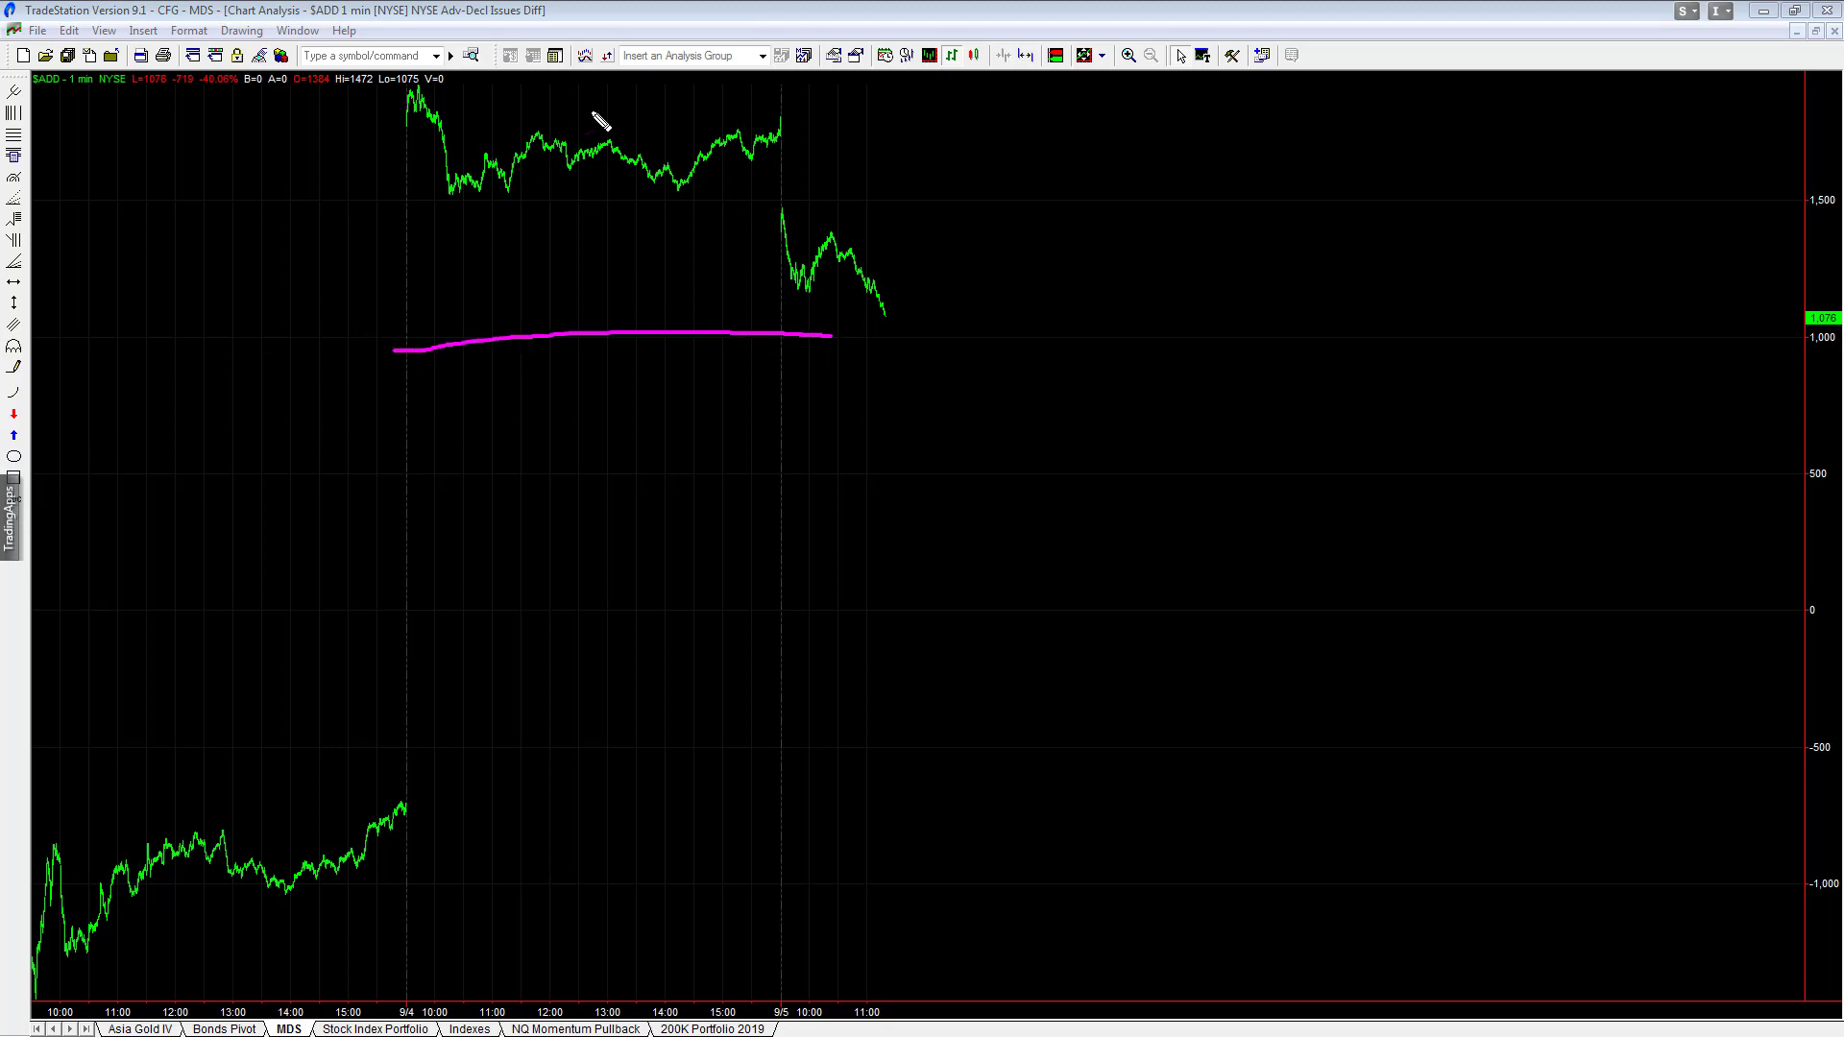
left_click_drag(283, 207, 620, 203)
left_click_drag(306, 97, 558, 73)
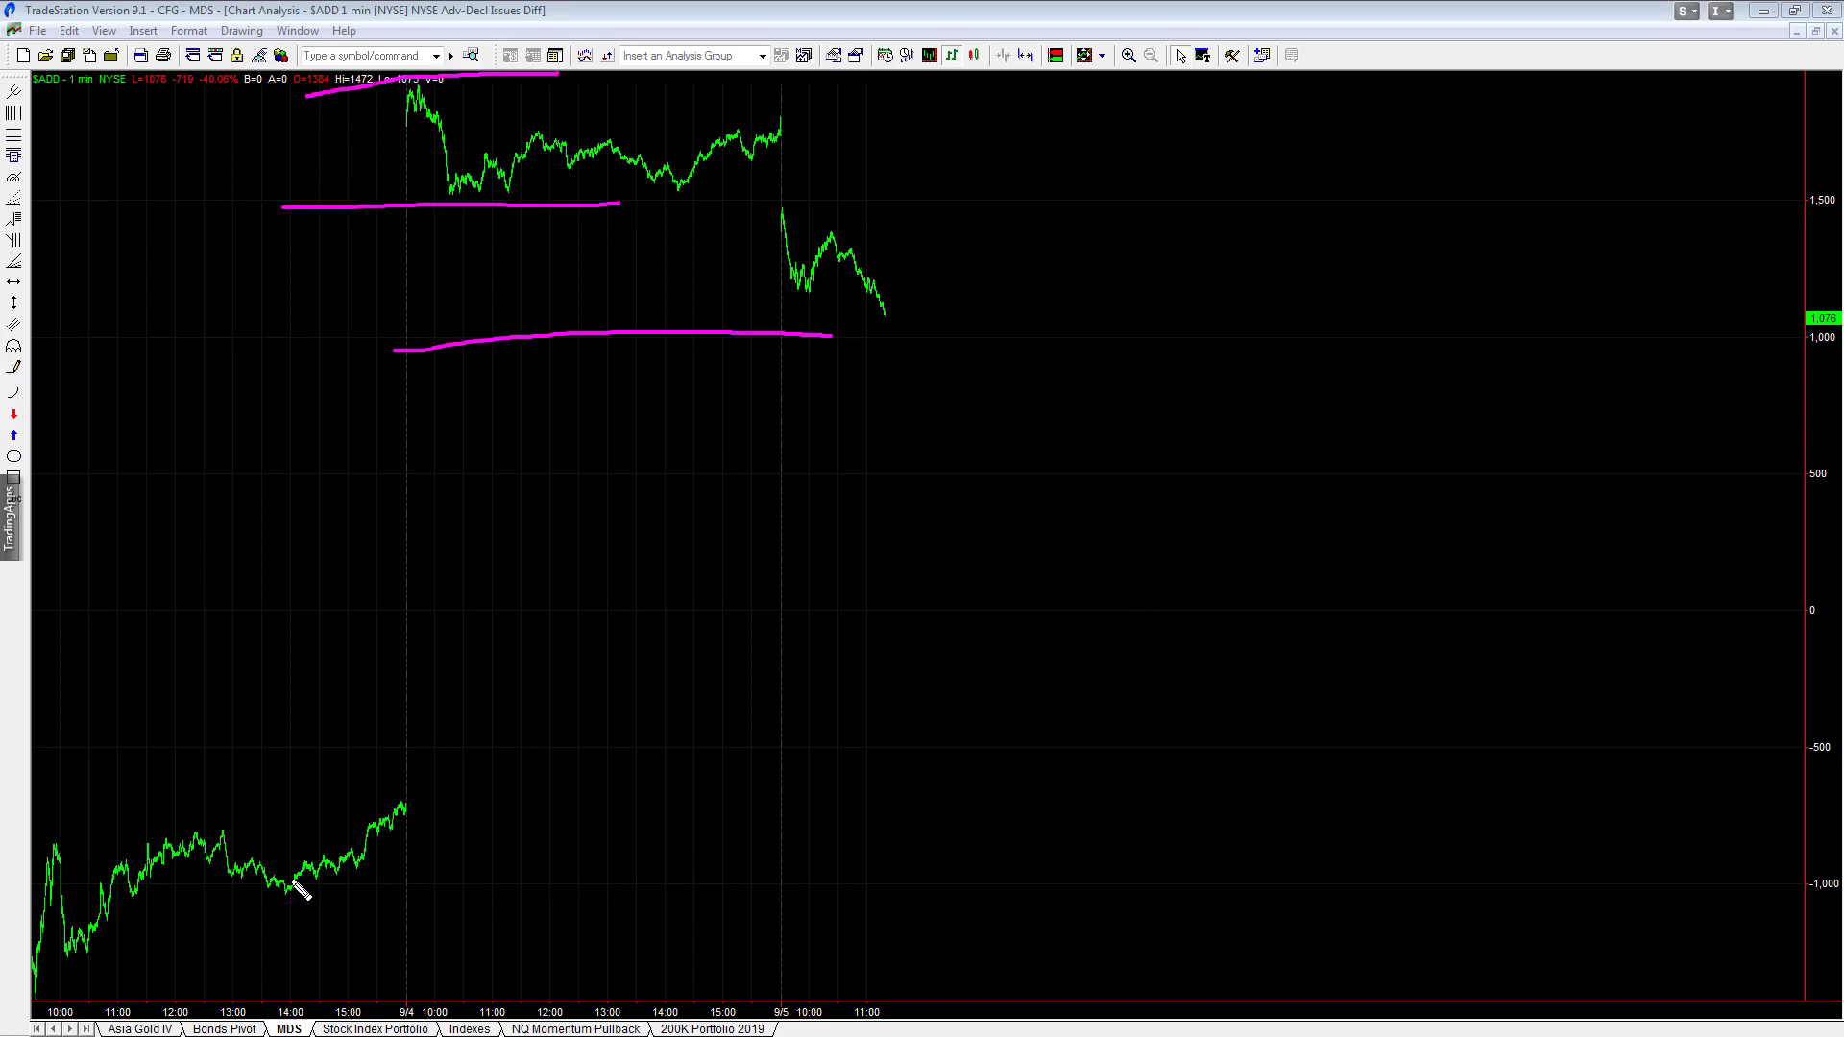
left_click_drag(225, 870, 625, 881)
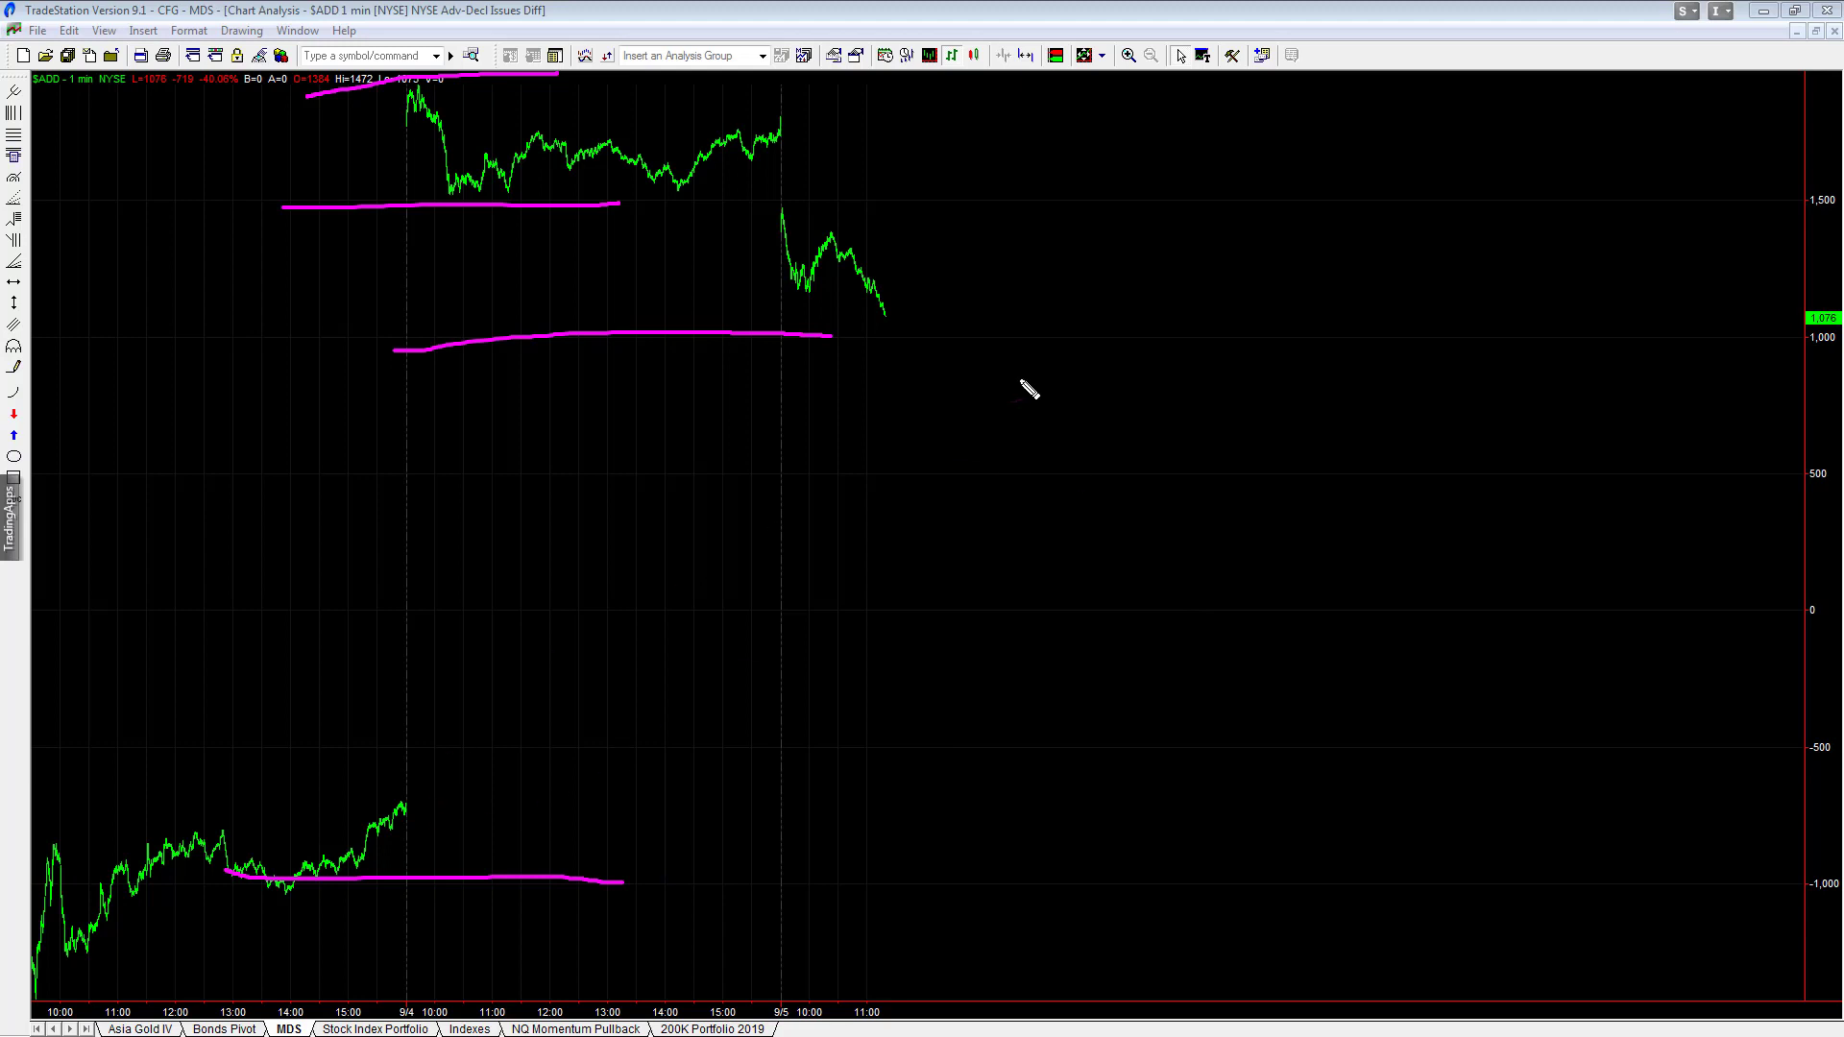
Step: Sketch large freehand swings between the -1,000 level and the upper levels of the $ADD chart, then clear all annotations
left_click_drag(97, 886, 357, 896)
mouse_move(361, 878)
left_mouse_down()
mouse_move(533, 46)
mouse_move(741, 818)
mouse_move(833, 480)
mouse_move(869, 255)
left_mouse_up()
mouse_move(189, 672)
left_mouse_down()
mouse_move(294, 856)
mouse_move(428, 327)
mouse_move(548, 107)
left_mouse_up()
left_click_drag(631, 180, 883, 831)
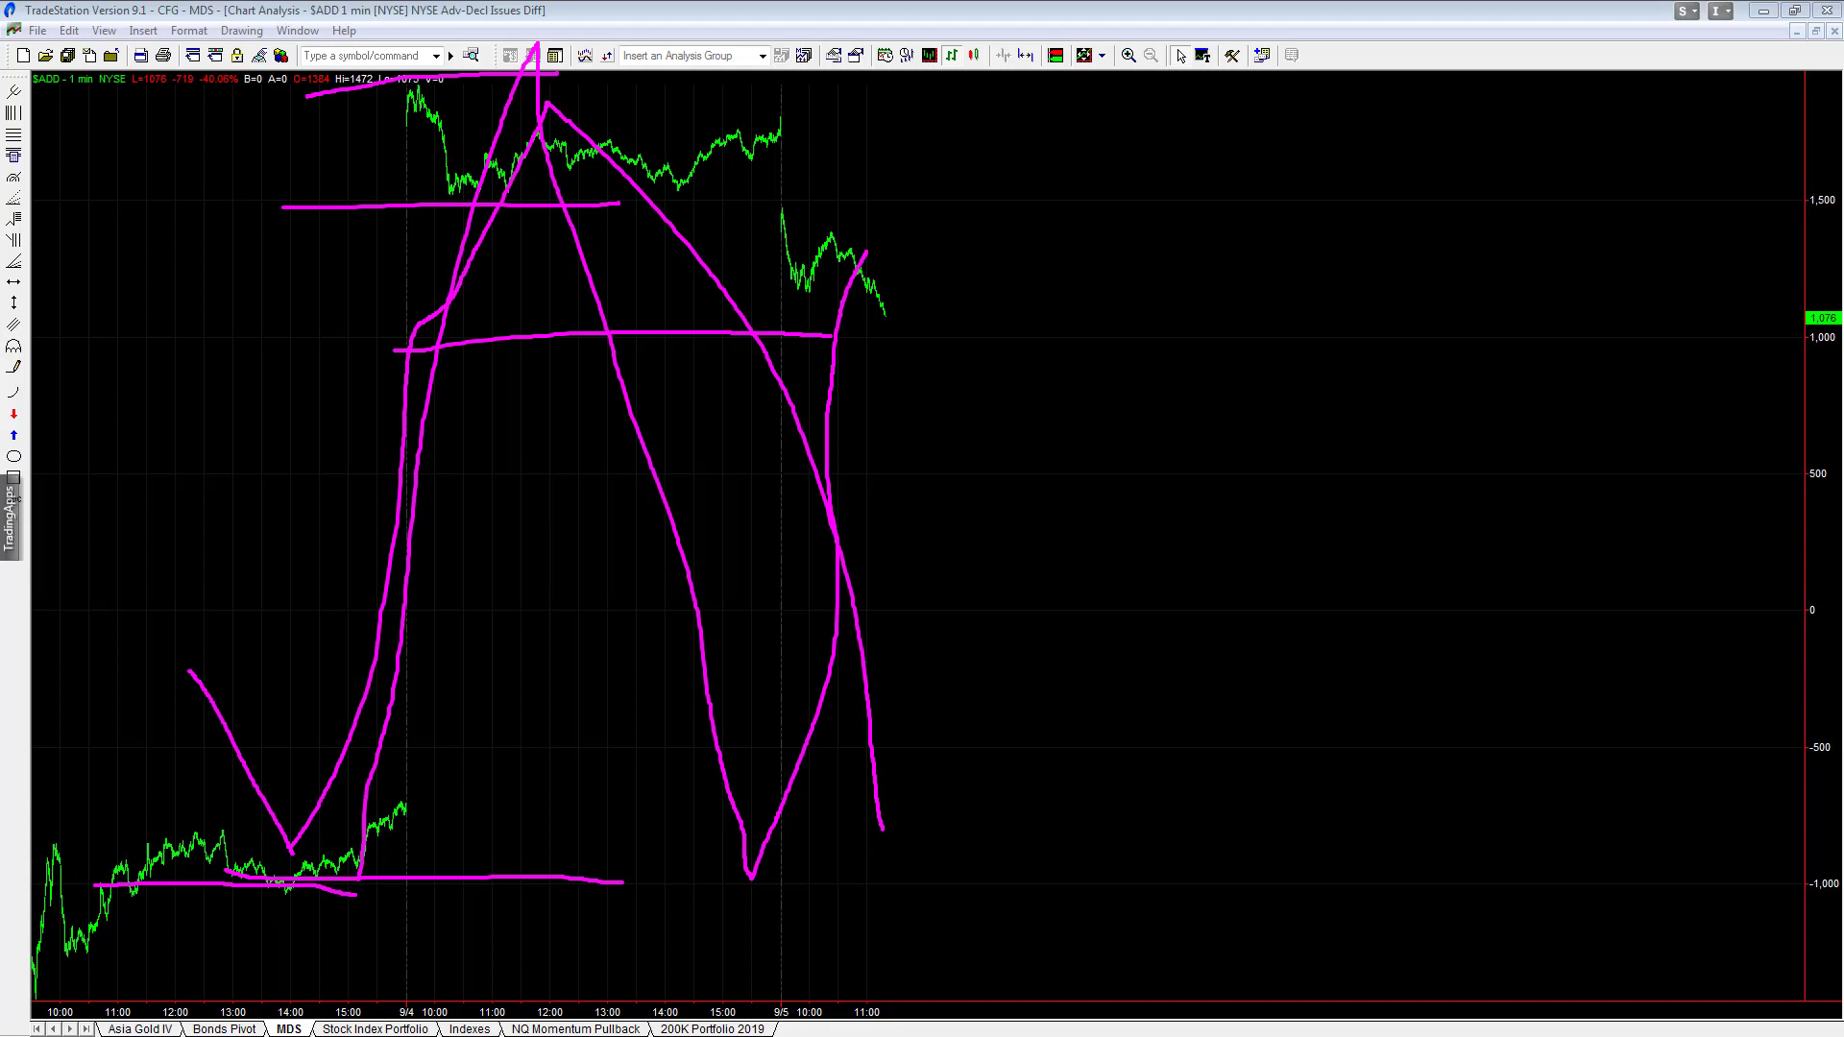
key("Escape")
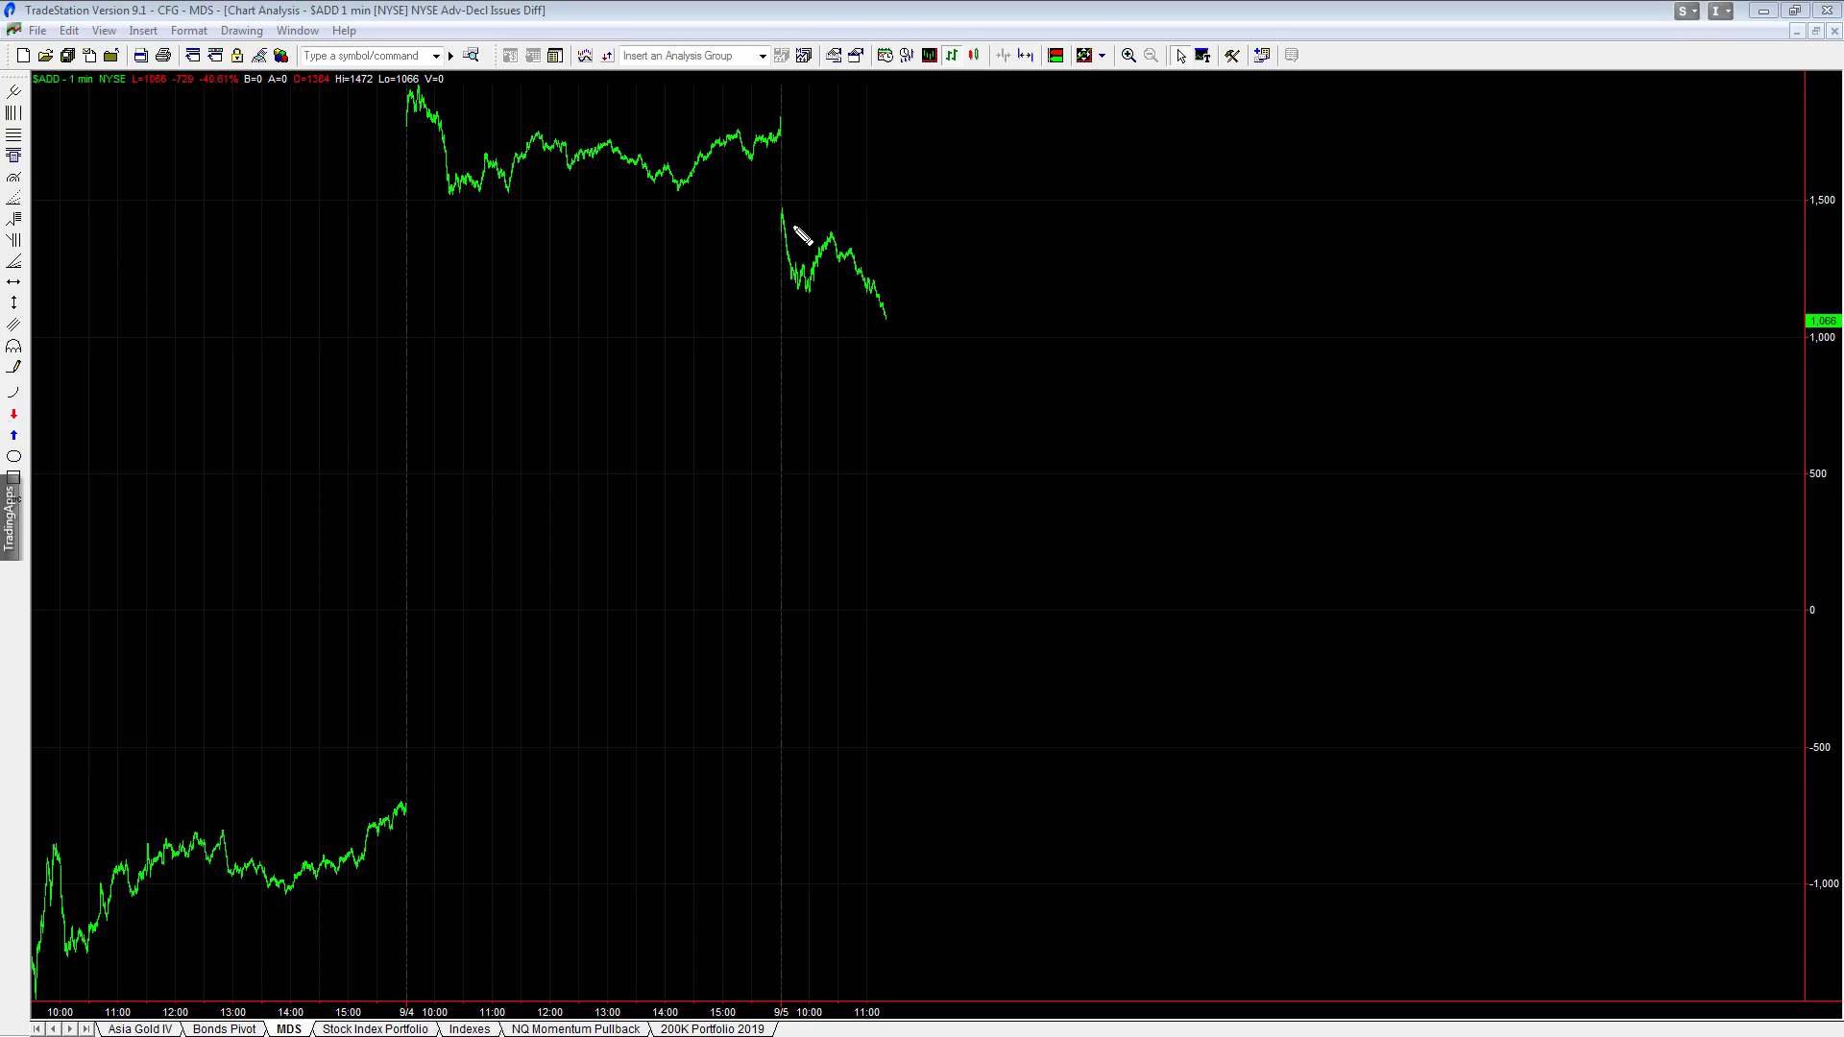
Step: Mark the sideways 9/4 range and the 9/5 decline on the $ADD chart freehand, adding a curved upward arrow from the 9/5 low
left_click_drag(780, 207, 919, 330)
mouse_move(800, 130)
left_mouse_down()
mouse_move(365, 157)
mouse_move(787, 170)
mouse_move(795, 219)
mouse_move(944, 353)
mouse_move(831, 309)
left_mouse_up()
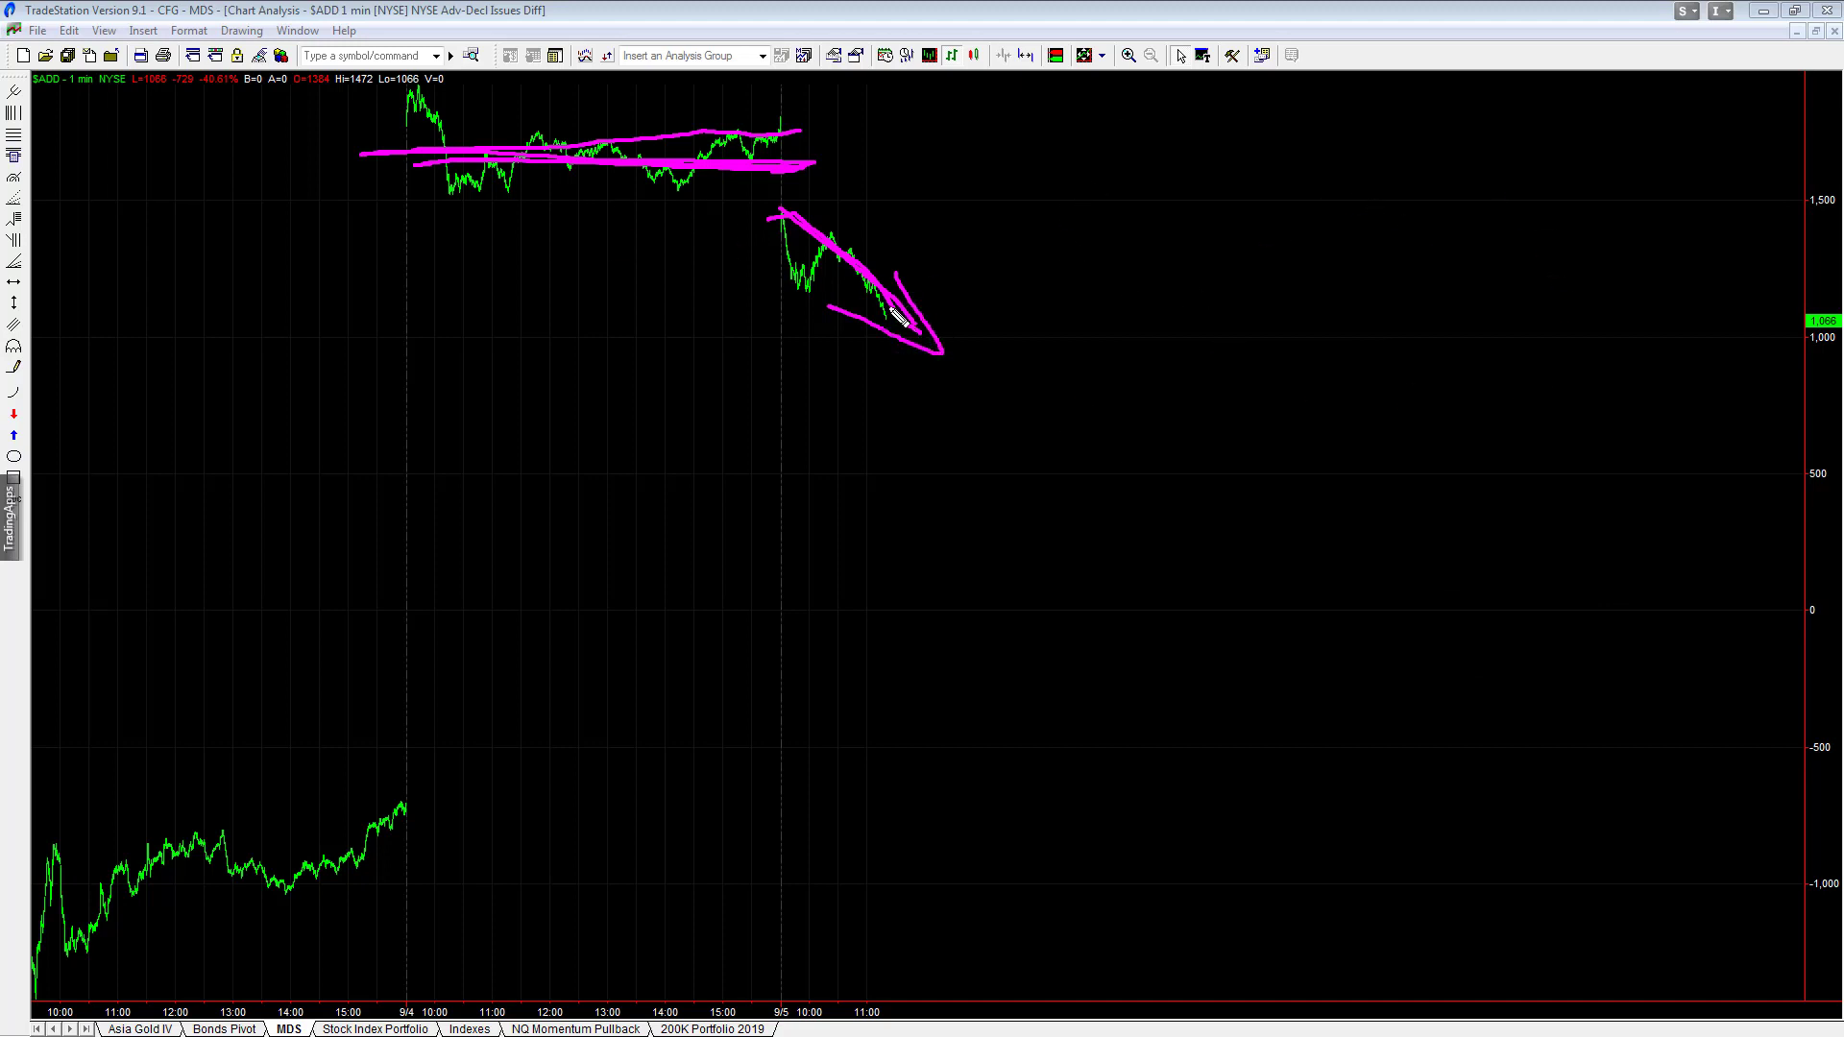
left_click_drag(799, 219, 941, 354)
mouse_move(917, 336)
left_mouse_down()
mouse_move(999, 182)
mouse_move(982, 159)
mouse_move(1039, 225)
left_mouse_up()
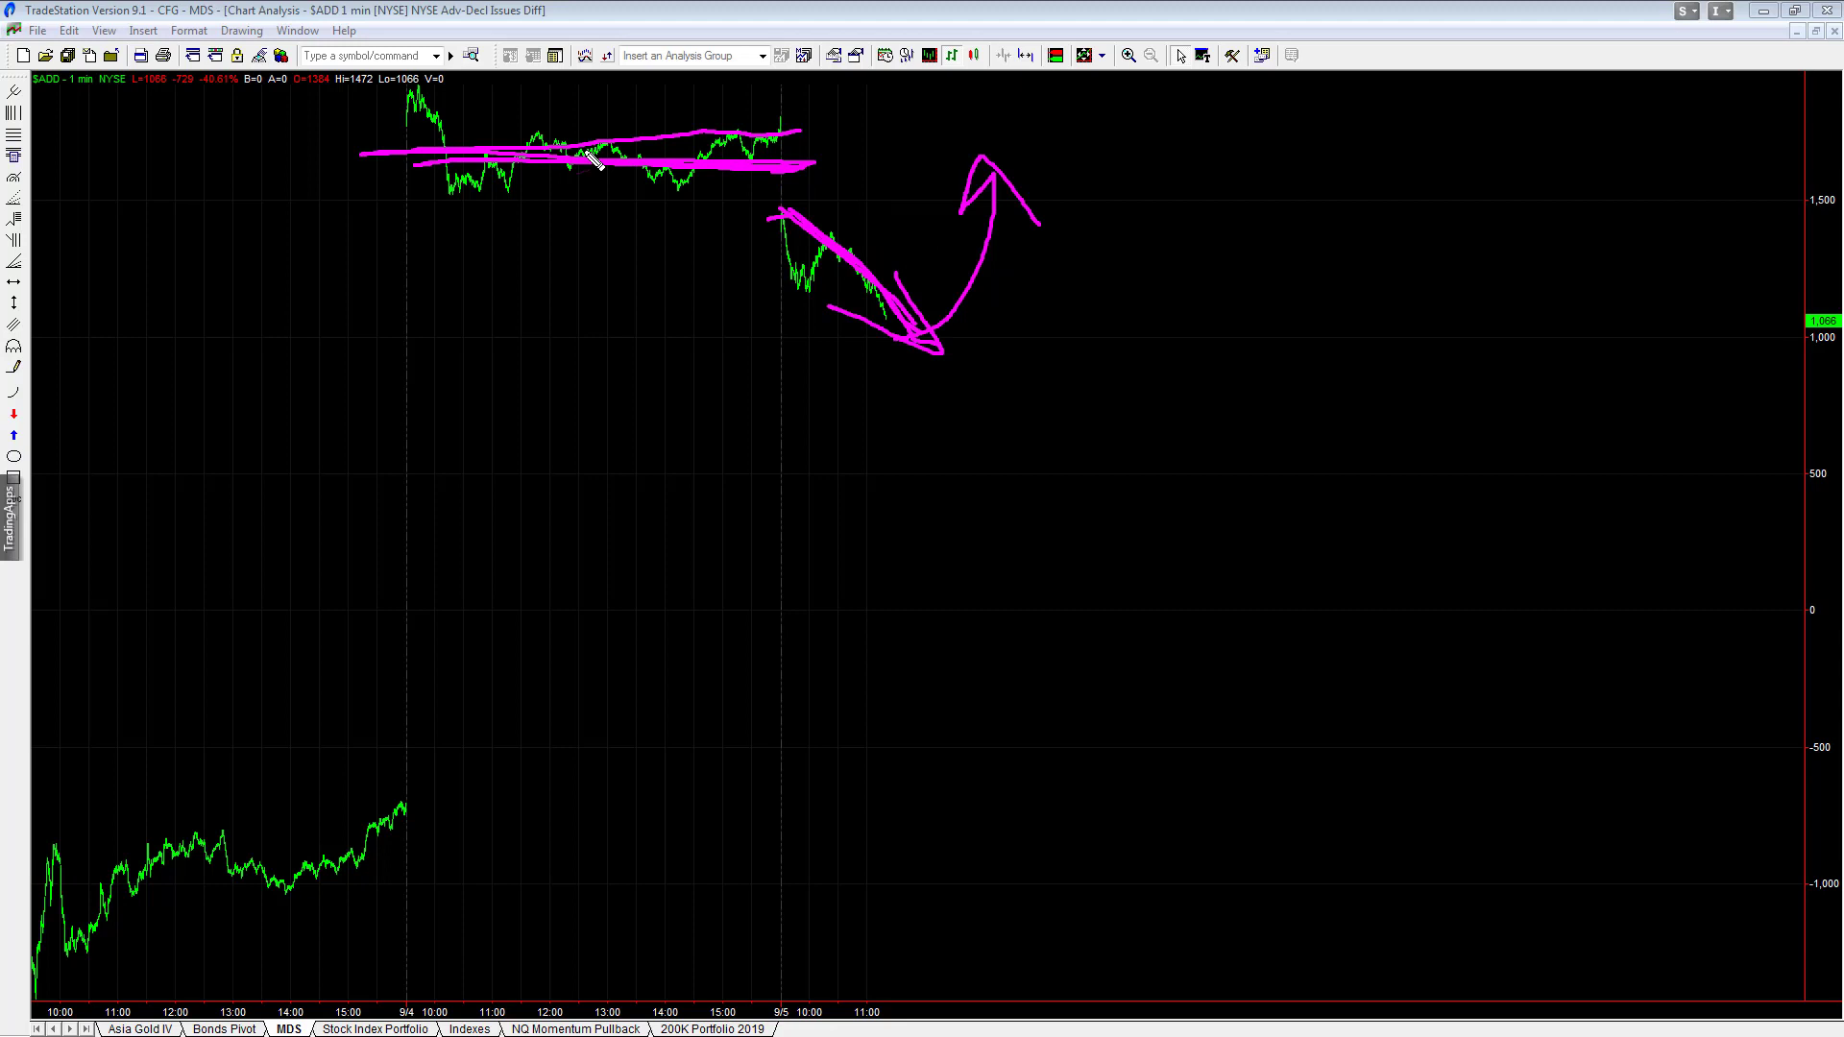
left_click_drag(592, 160, 805, 165)
left_click_drag(388, 159, 755, 166)
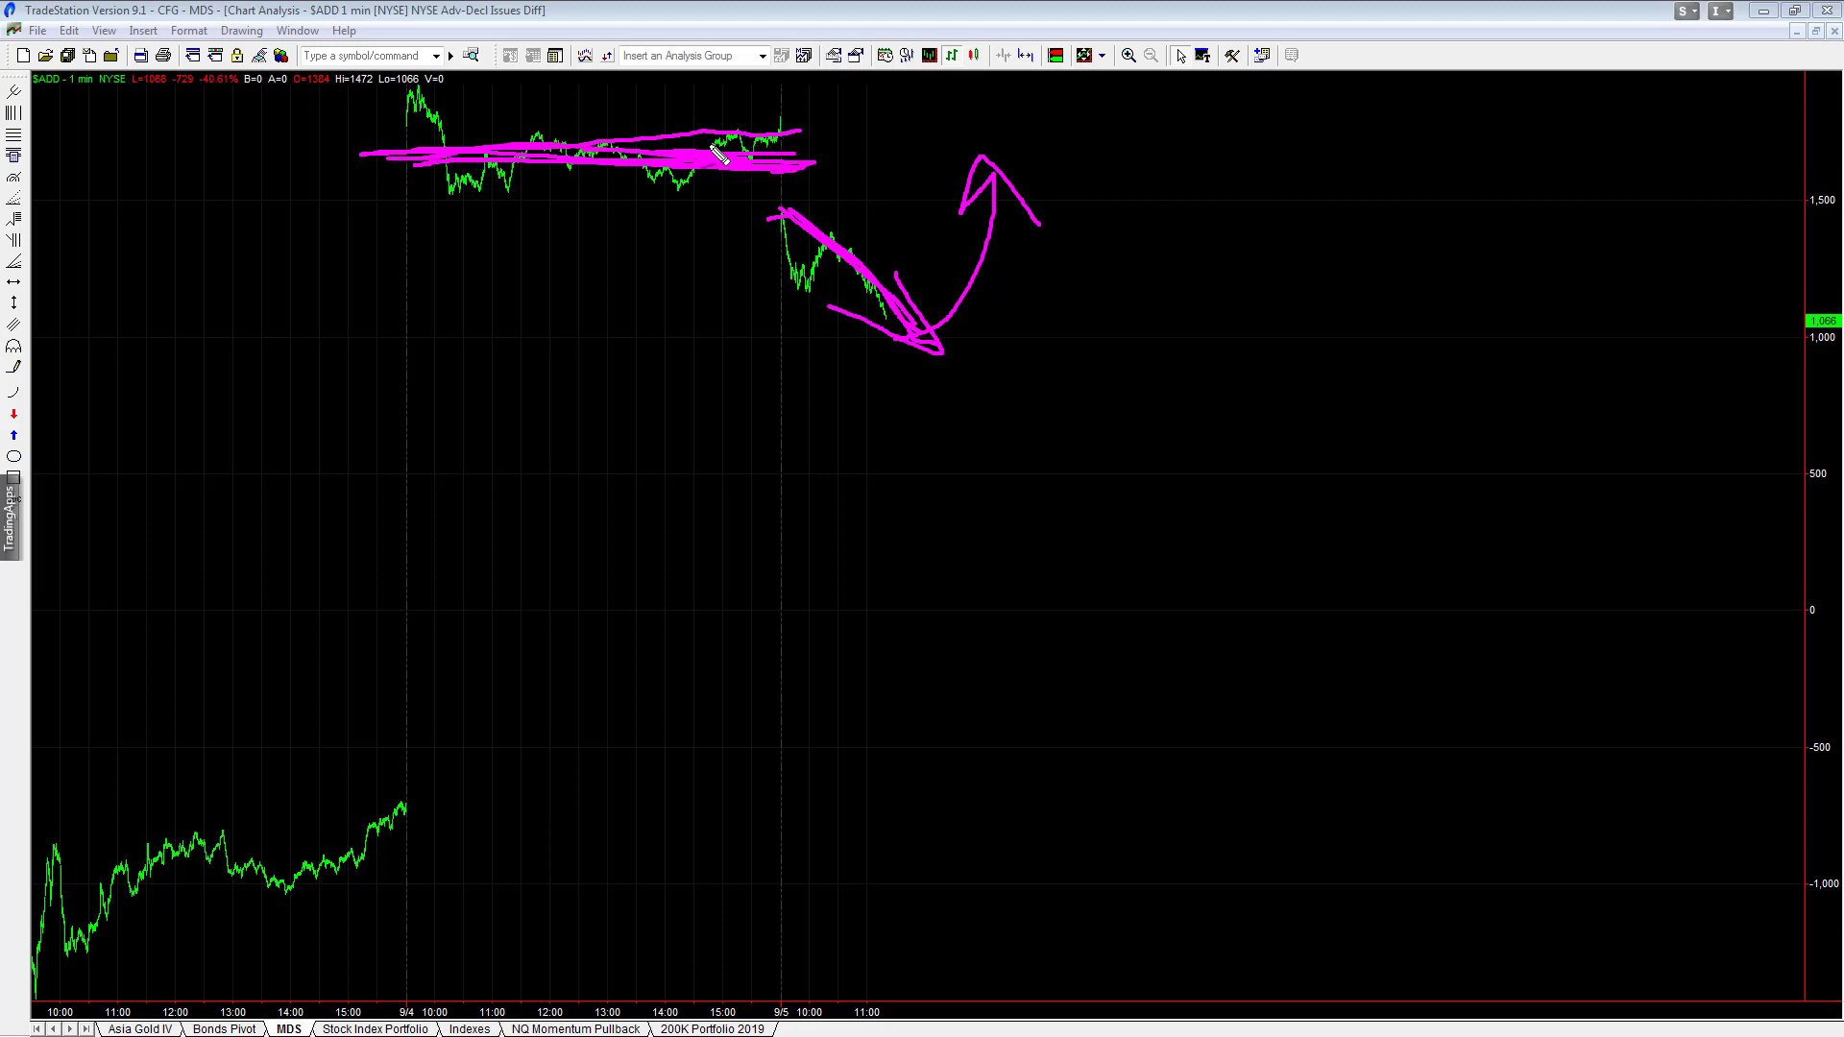
left_click_drag(447, 177, 774, 173)
left_click_drag(802, 234, 897, 320)
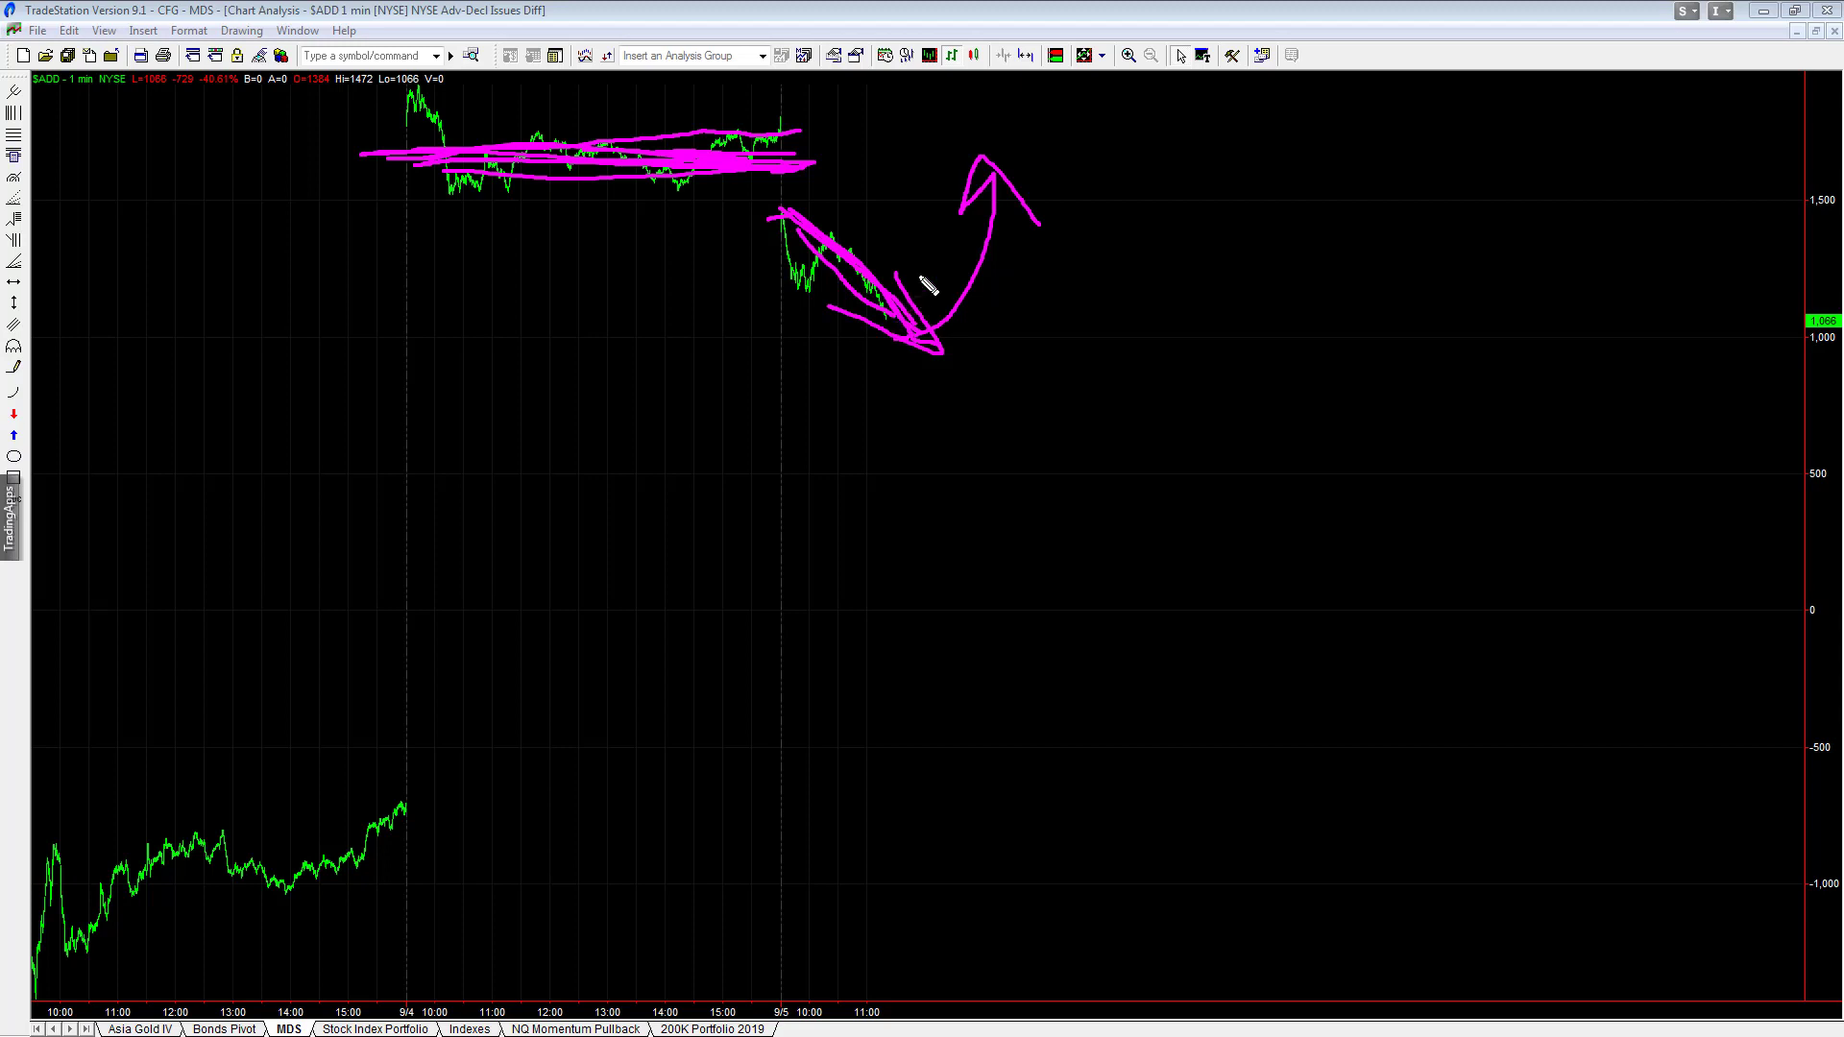
Step: Draw upward and downward arrows and a zigzag beyond the 9/4 range, handwrite MARKET beside them, then clear all annotations
mouse_move(845, 148)
left_mouse_down()
mouse_move(956, 82)
mouse_move(903, 82)
left_mouse_up()
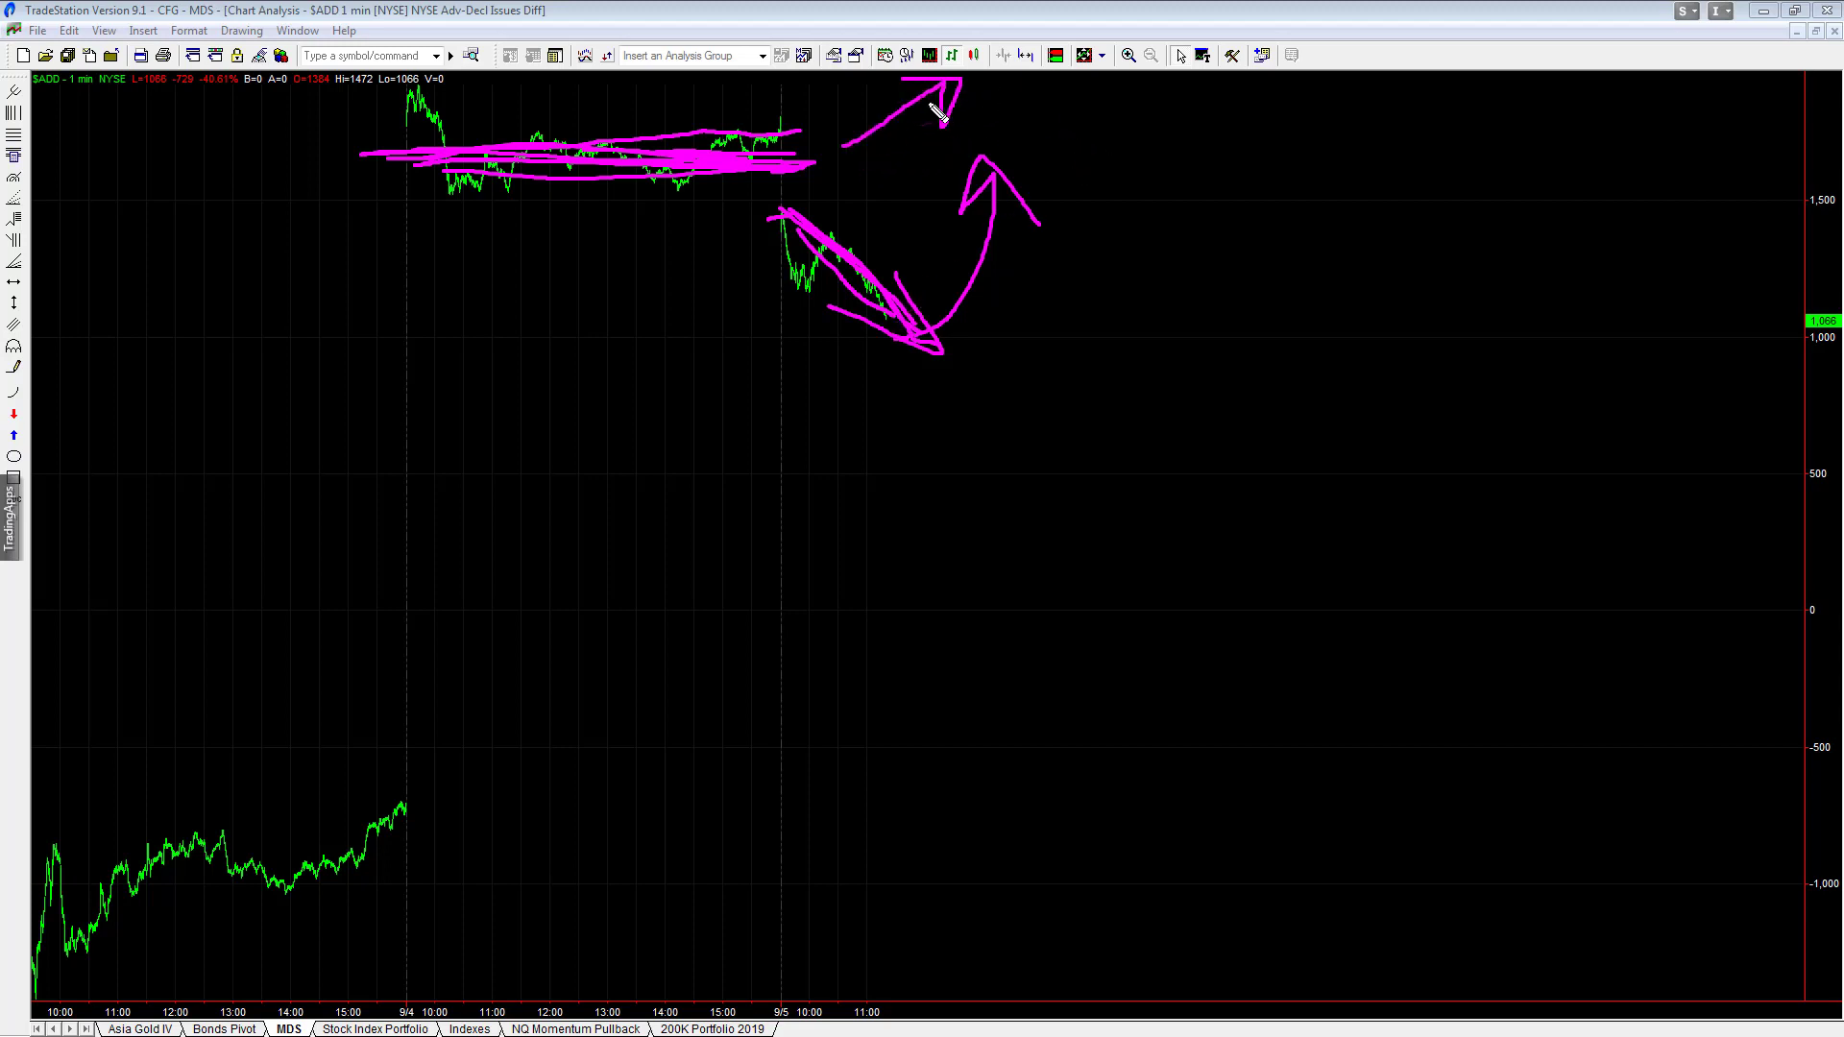
mouse_move(1012, 135)
left_mouse_down()
mouse_move(1020, 89)
mouse_move(1077, 134)
mouse_move(1088, 110)
mouse_move(1136, 148)
mouse_move(1142, 110)
mouse_move(1168, 109)
mouse_move(1191, 141)
left_mouse_up()
mouse_move(1220, 79)
left_mouse_down()
mouse_move(1218, 140)
mouse_move(1253, 141)
mouse_move(1298, 121)
mouse_move(1308, 77)
mouse_move(1350, 75)
mouse_move(1337, 146)
left_mouse_up()
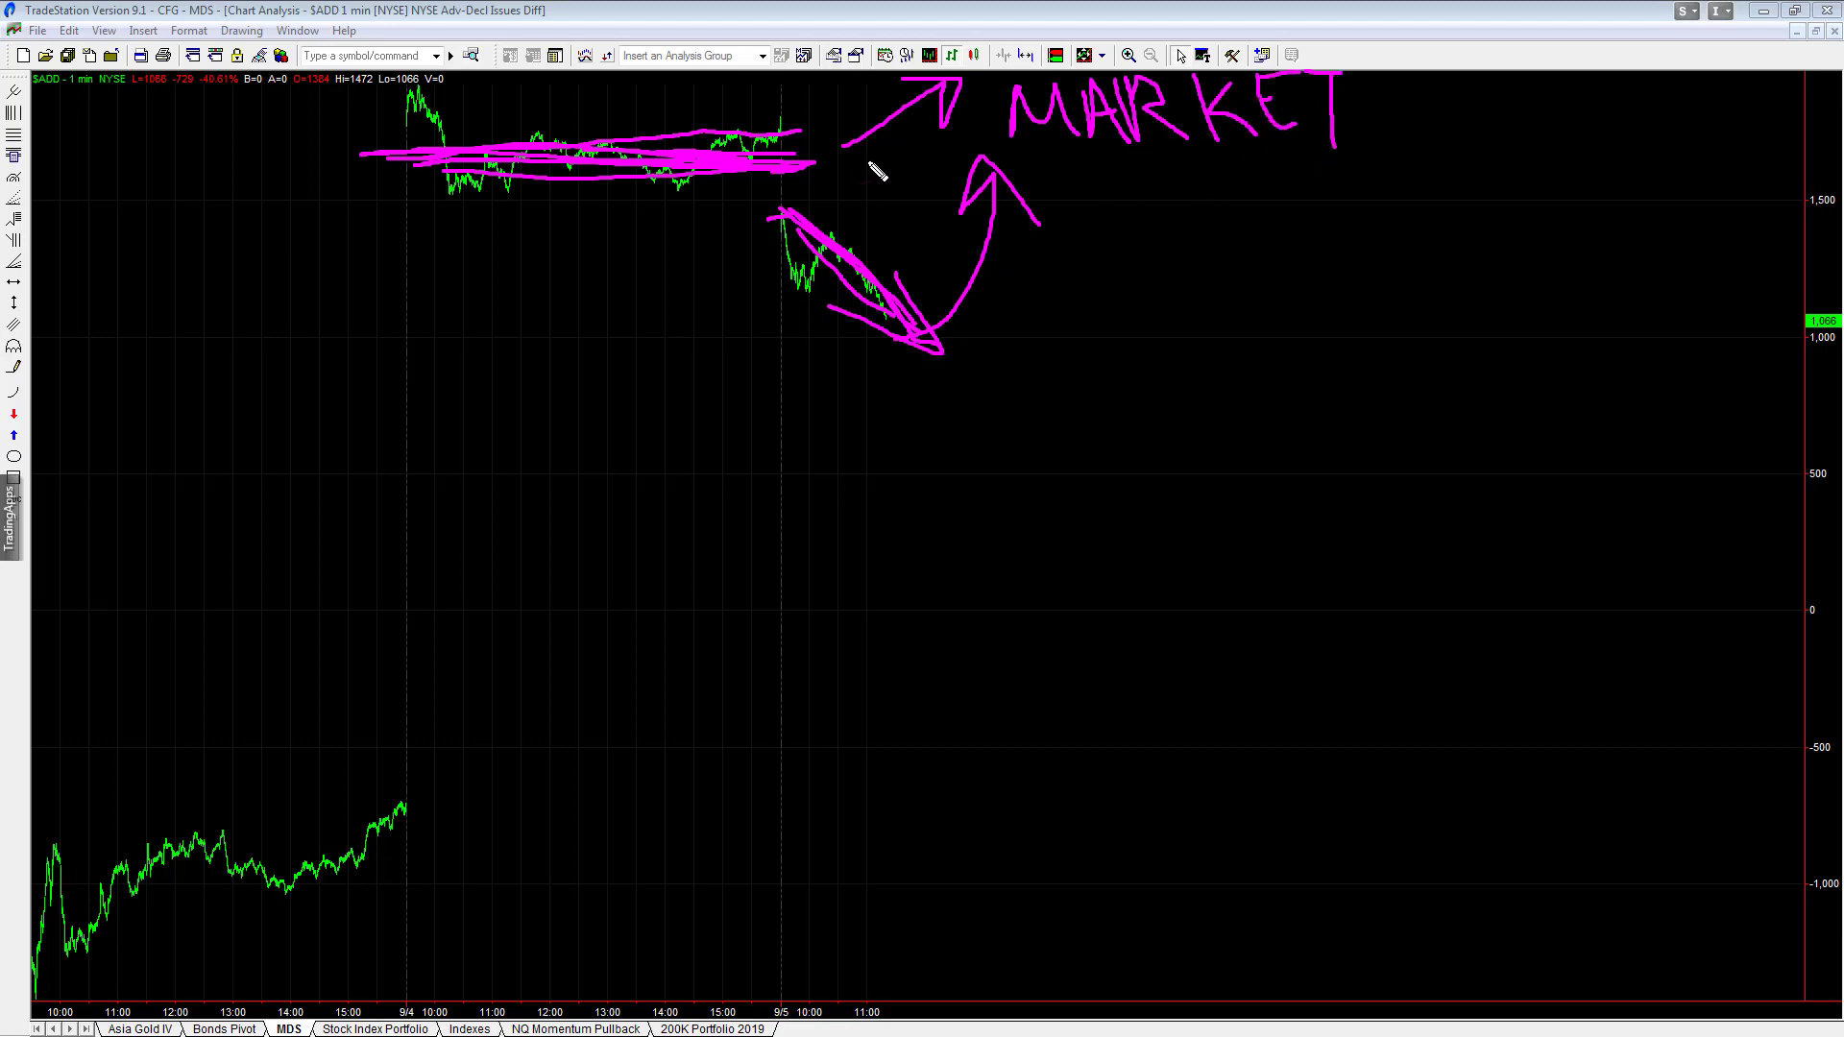
mouse_move(869, 173)
left_mouse_down()
mouse_move(1000, 279)
mouse_move(1047, 287)
mouse_move(959, 278)
left_mouse_up()
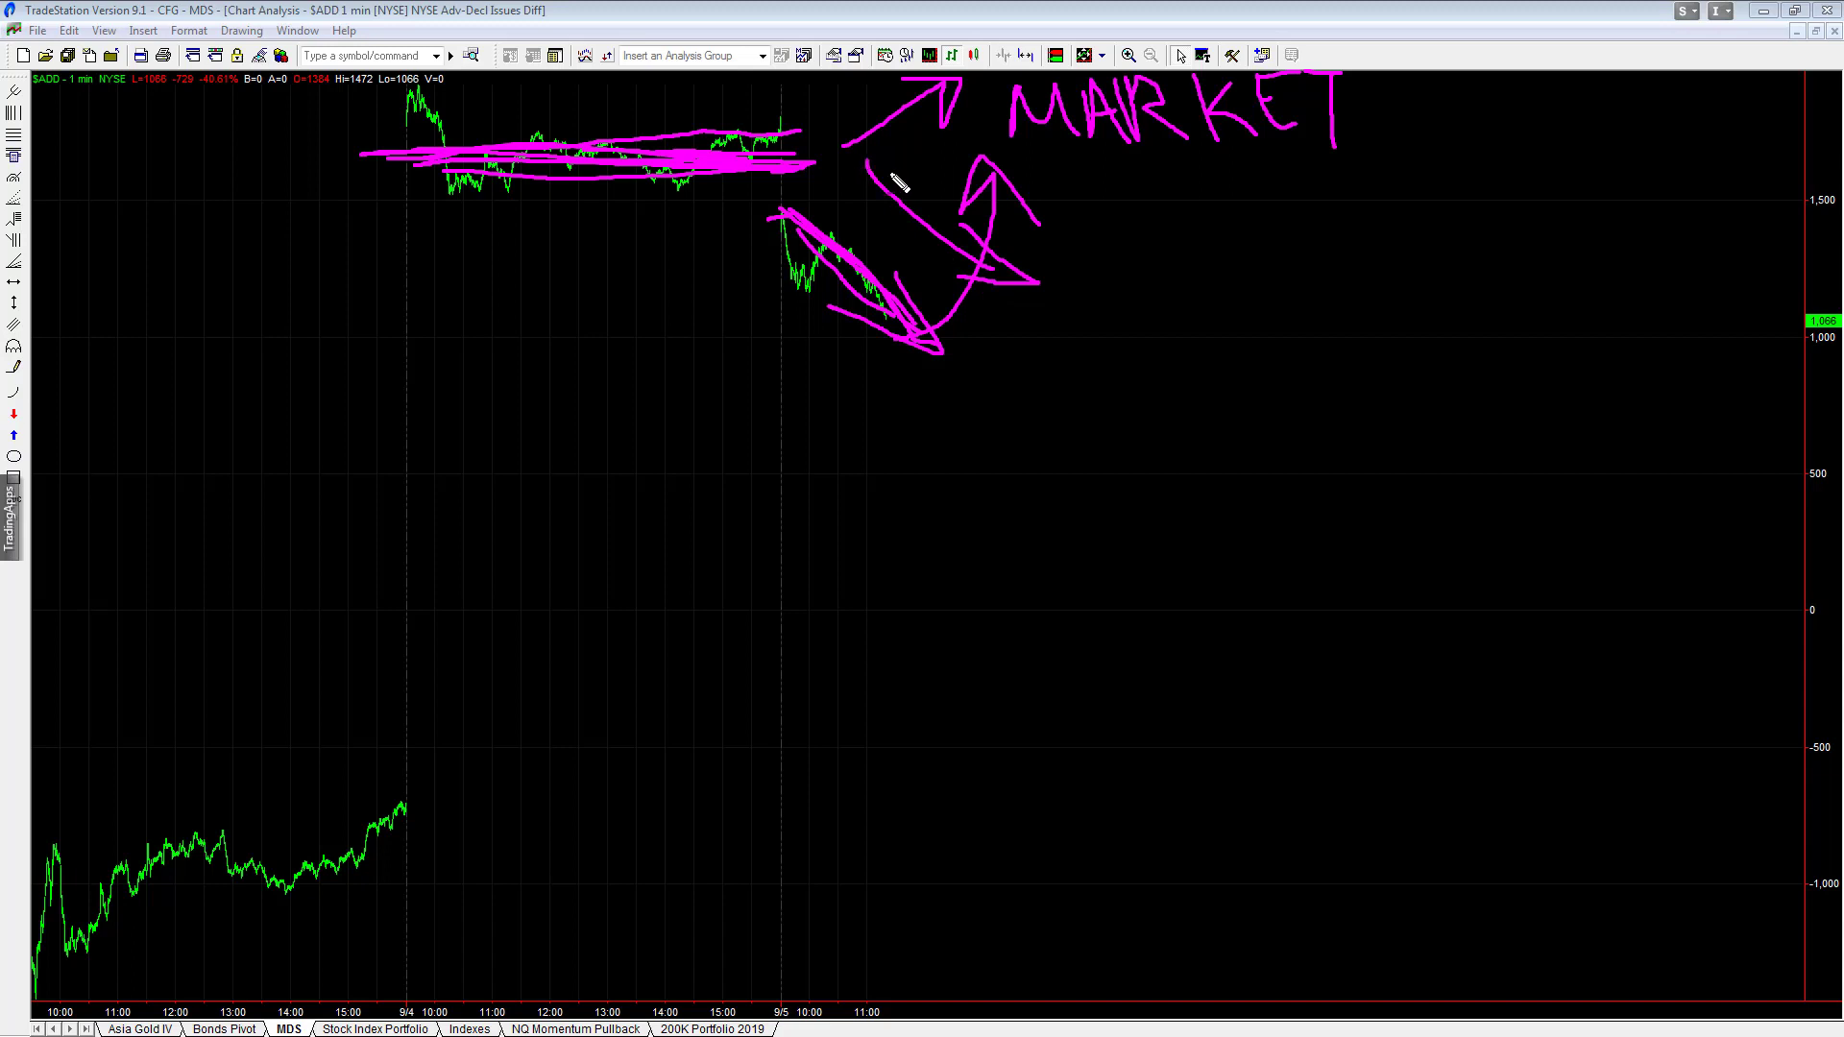
mouse_move(895, 180)
left_mouse_down()
mouse_move(1032, 222)
mouse_move(1131, 120)
left_mouse_up()
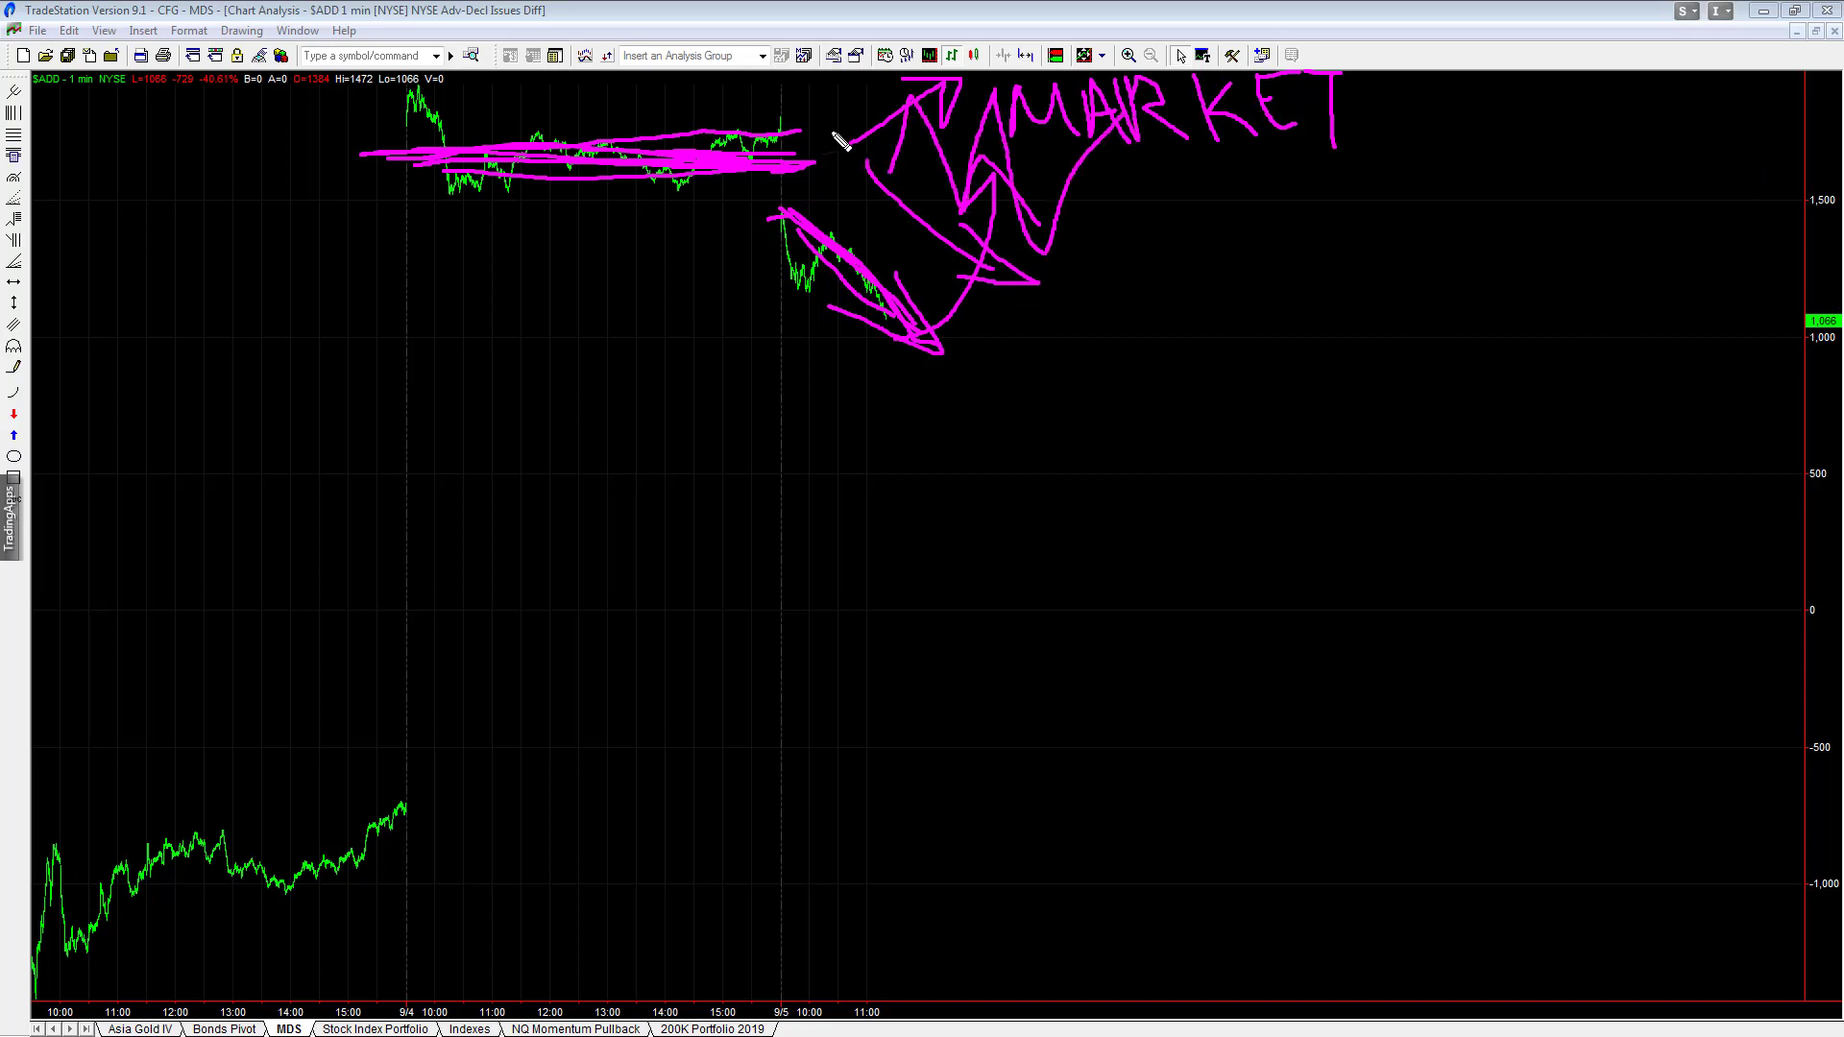
left_click_drag(854, 141, 957, 87)
left_click_drag(867, 159, 1073, 299)
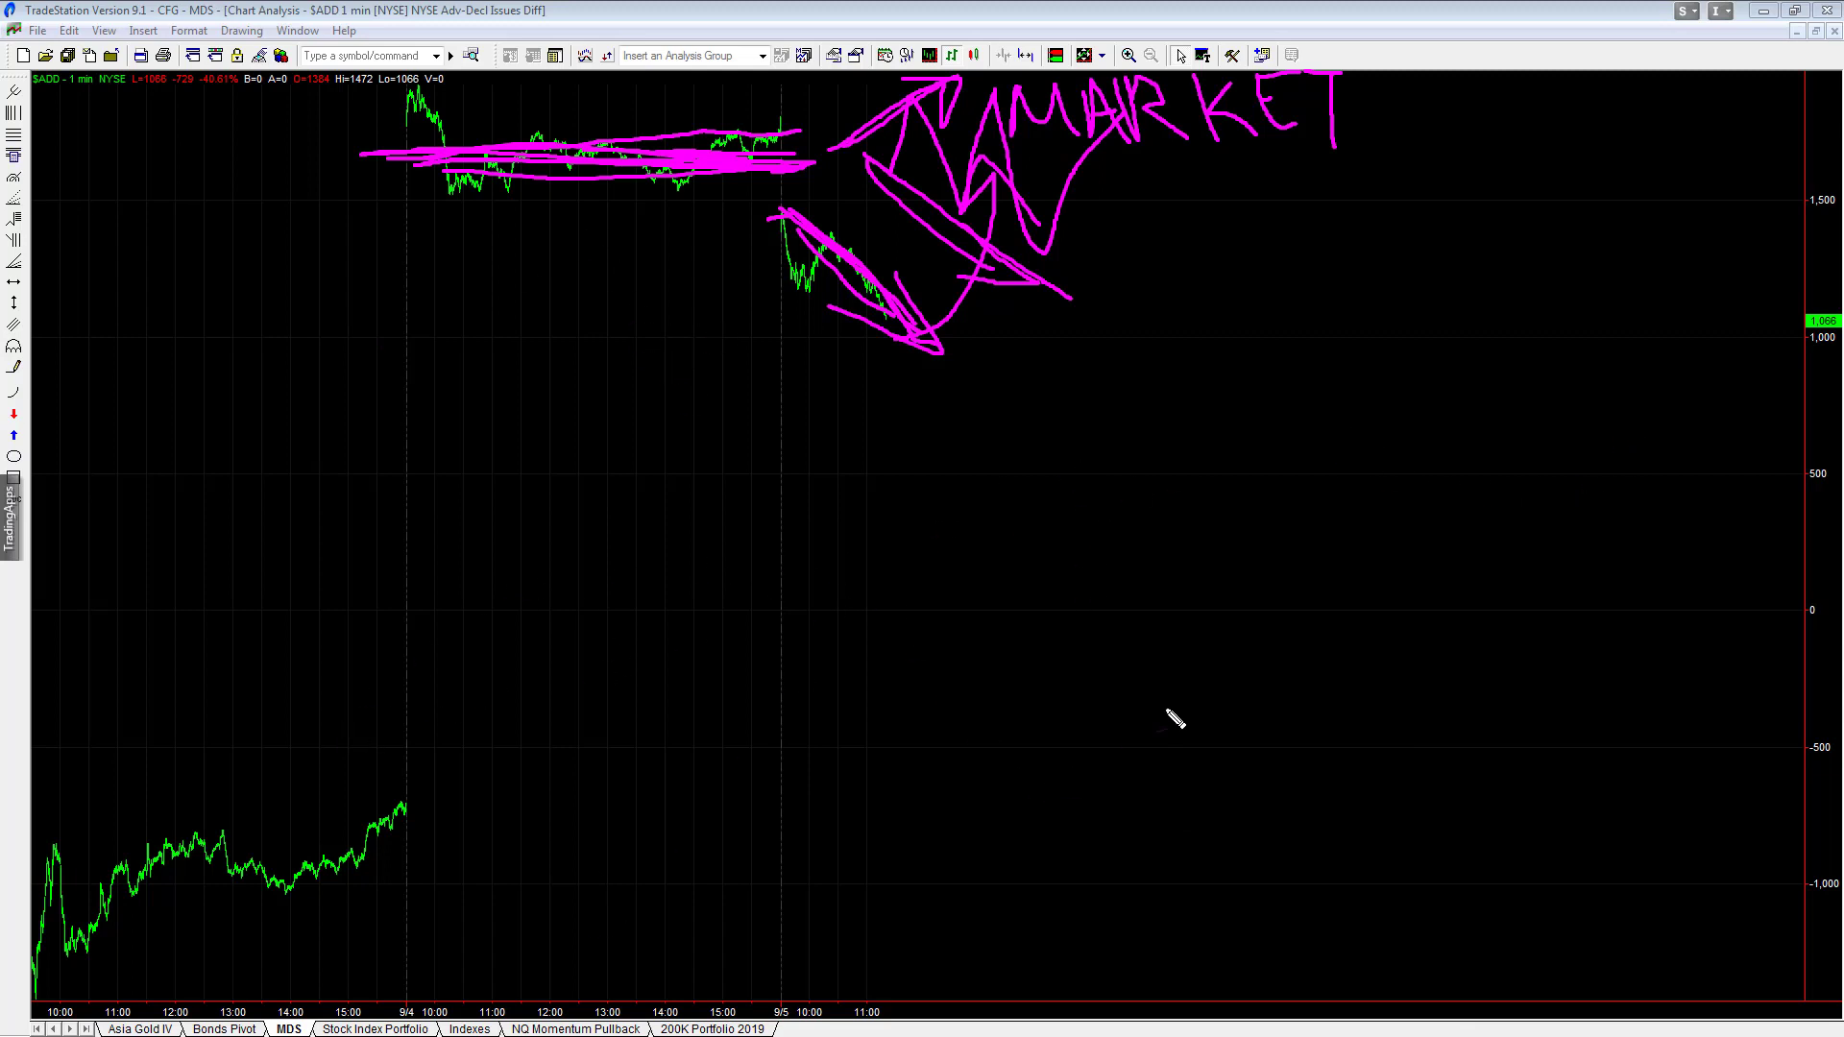
key("Escape")
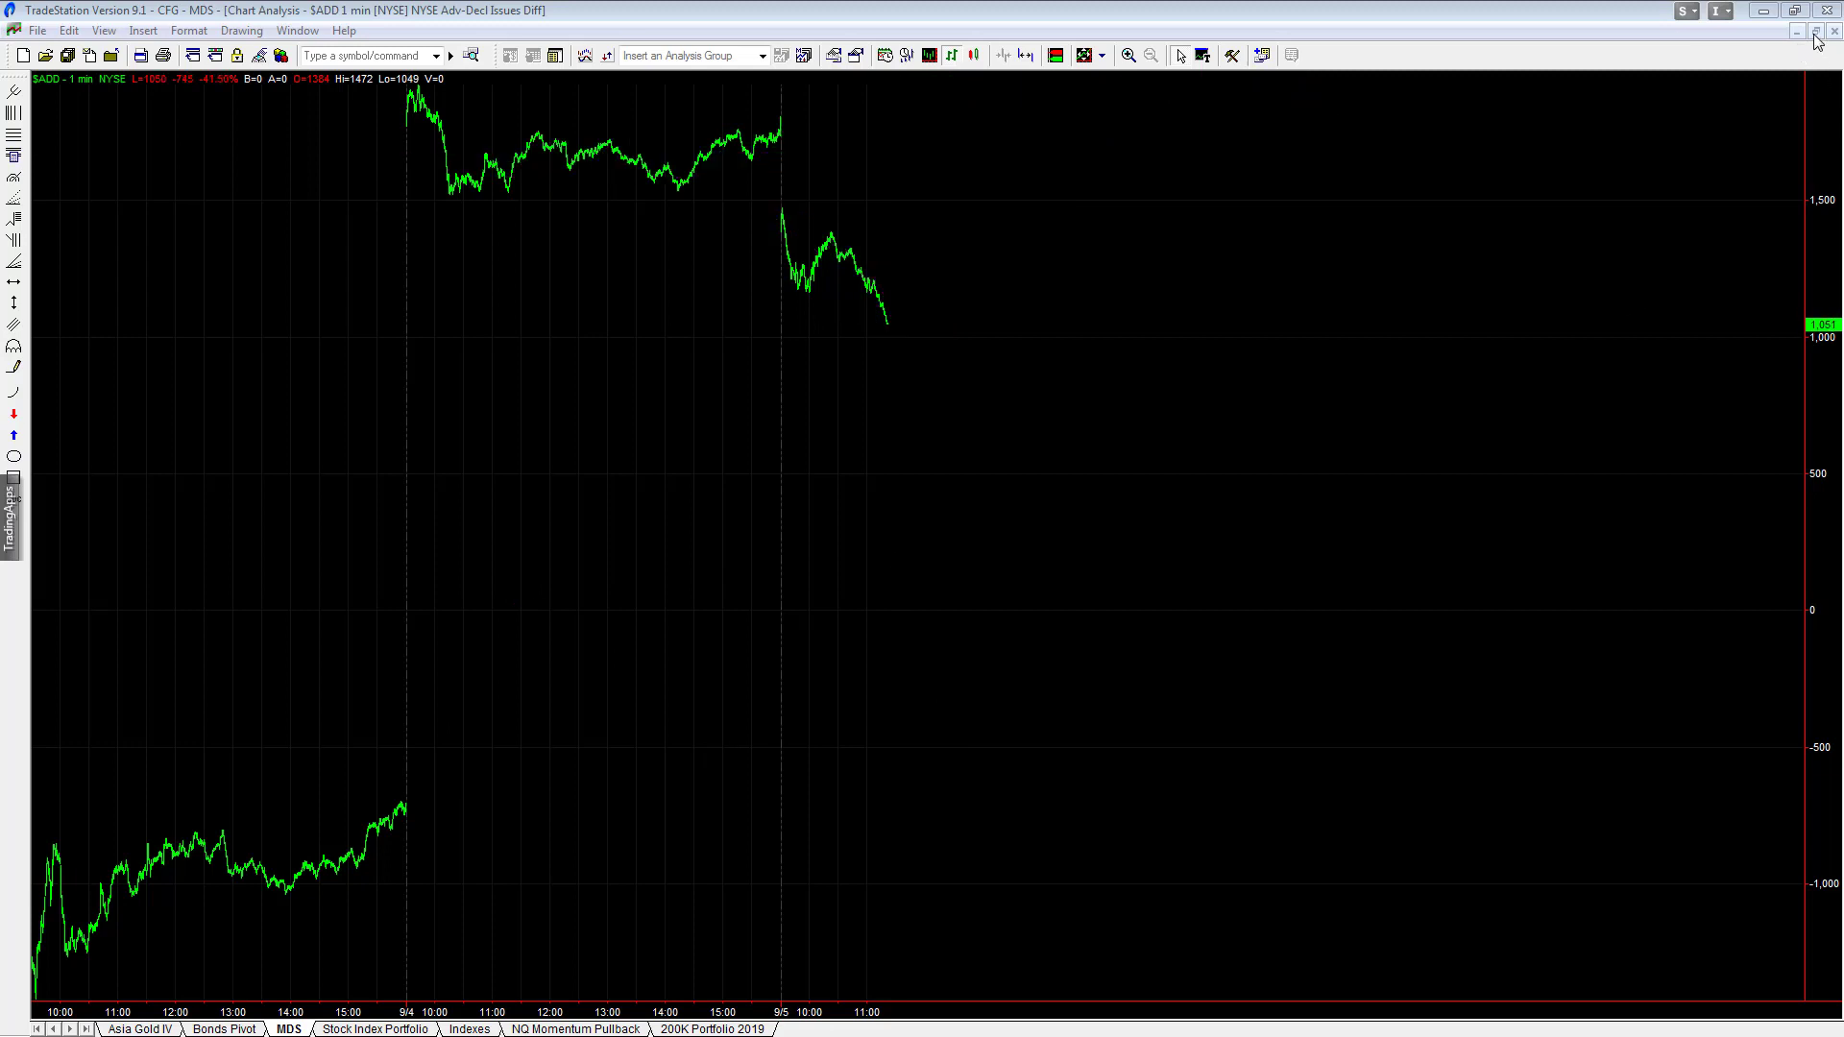
left_click(1815, 32)
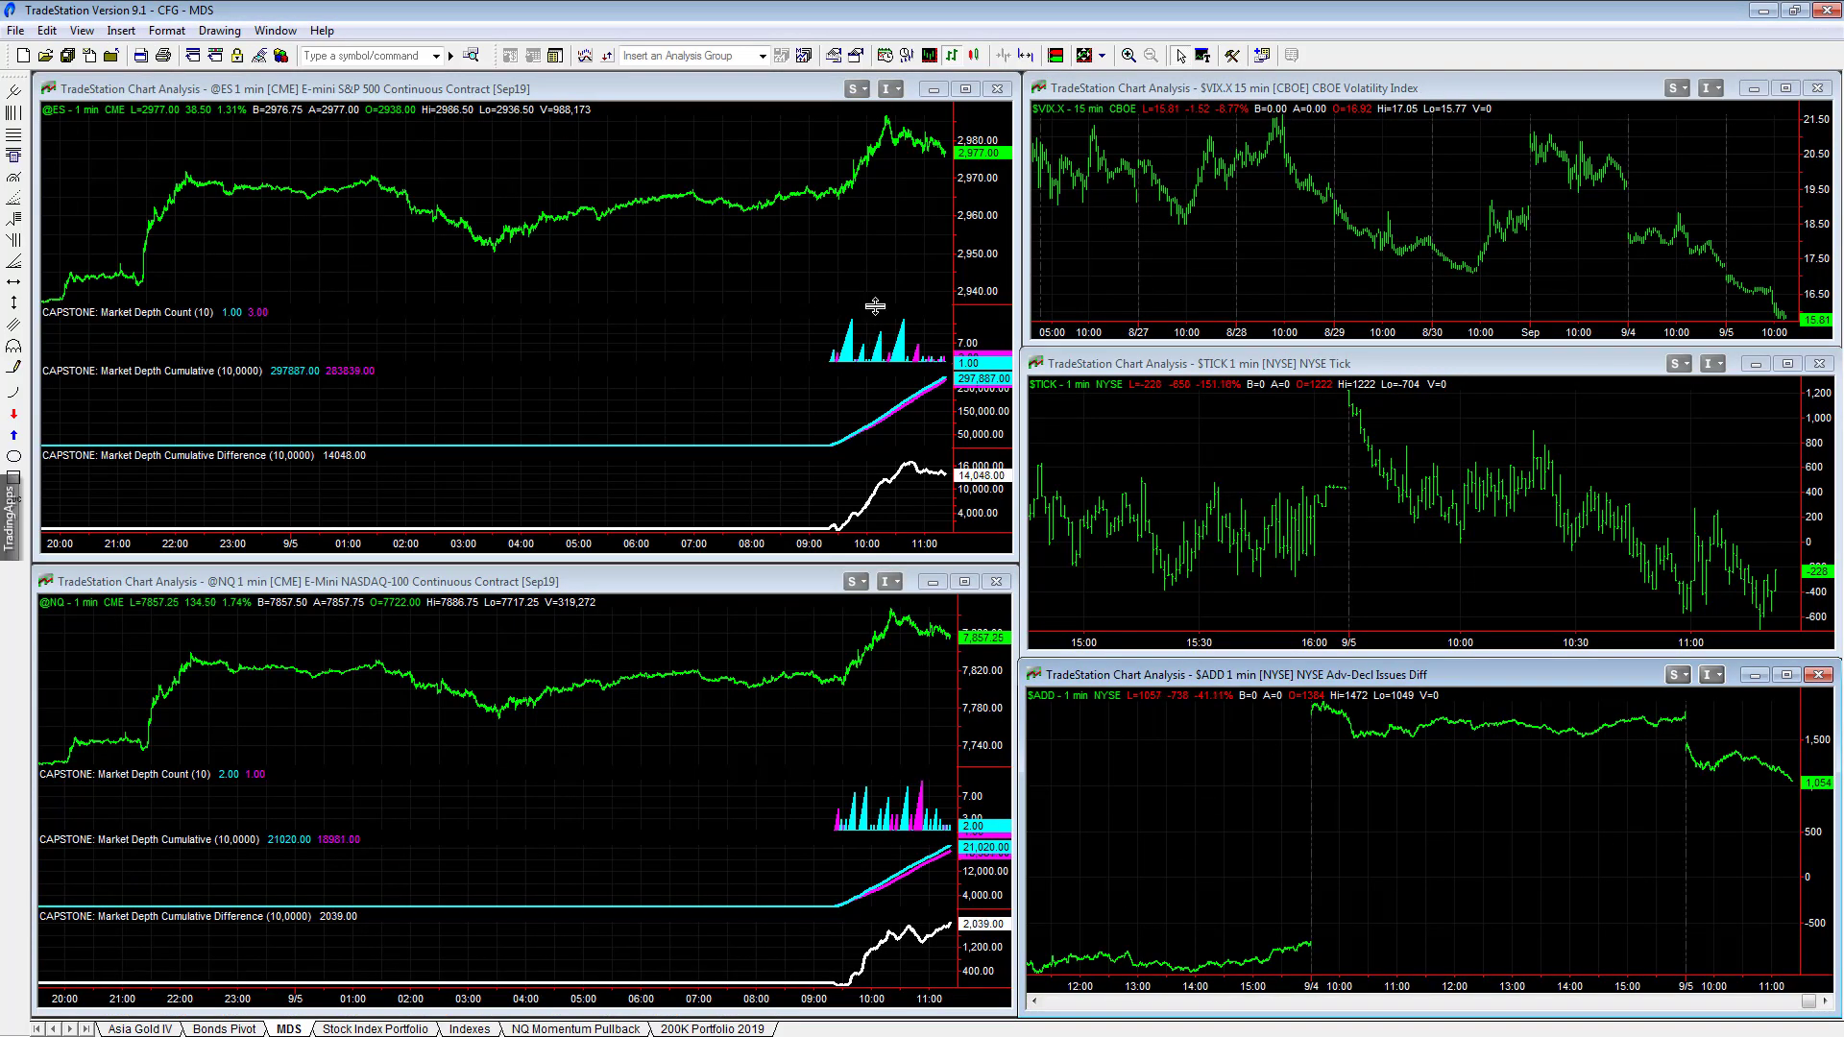
left_click(1026, 56)
left_click(1026, 55)
left_click(782, 280)
left_click(1026, 55)
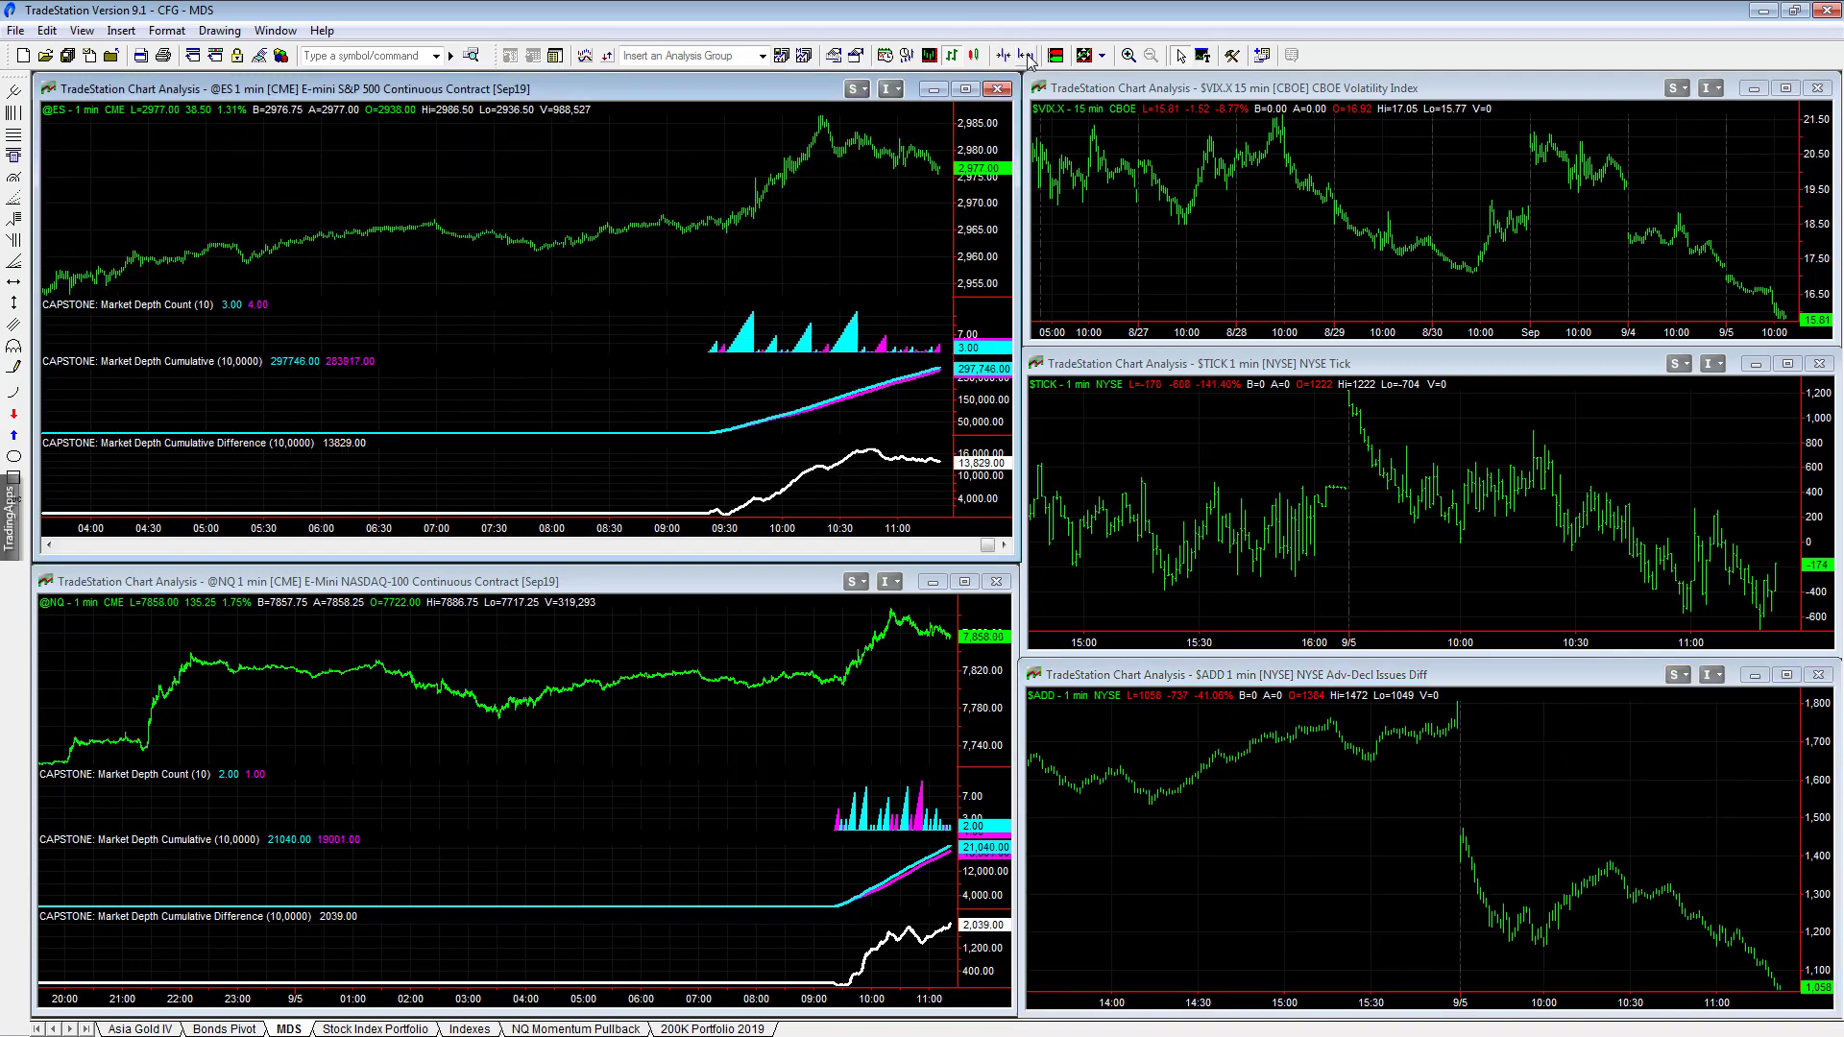
left_click(1026, 56)
left_click(1026, 56)
left_click_drag(523, 276, 720, 327)
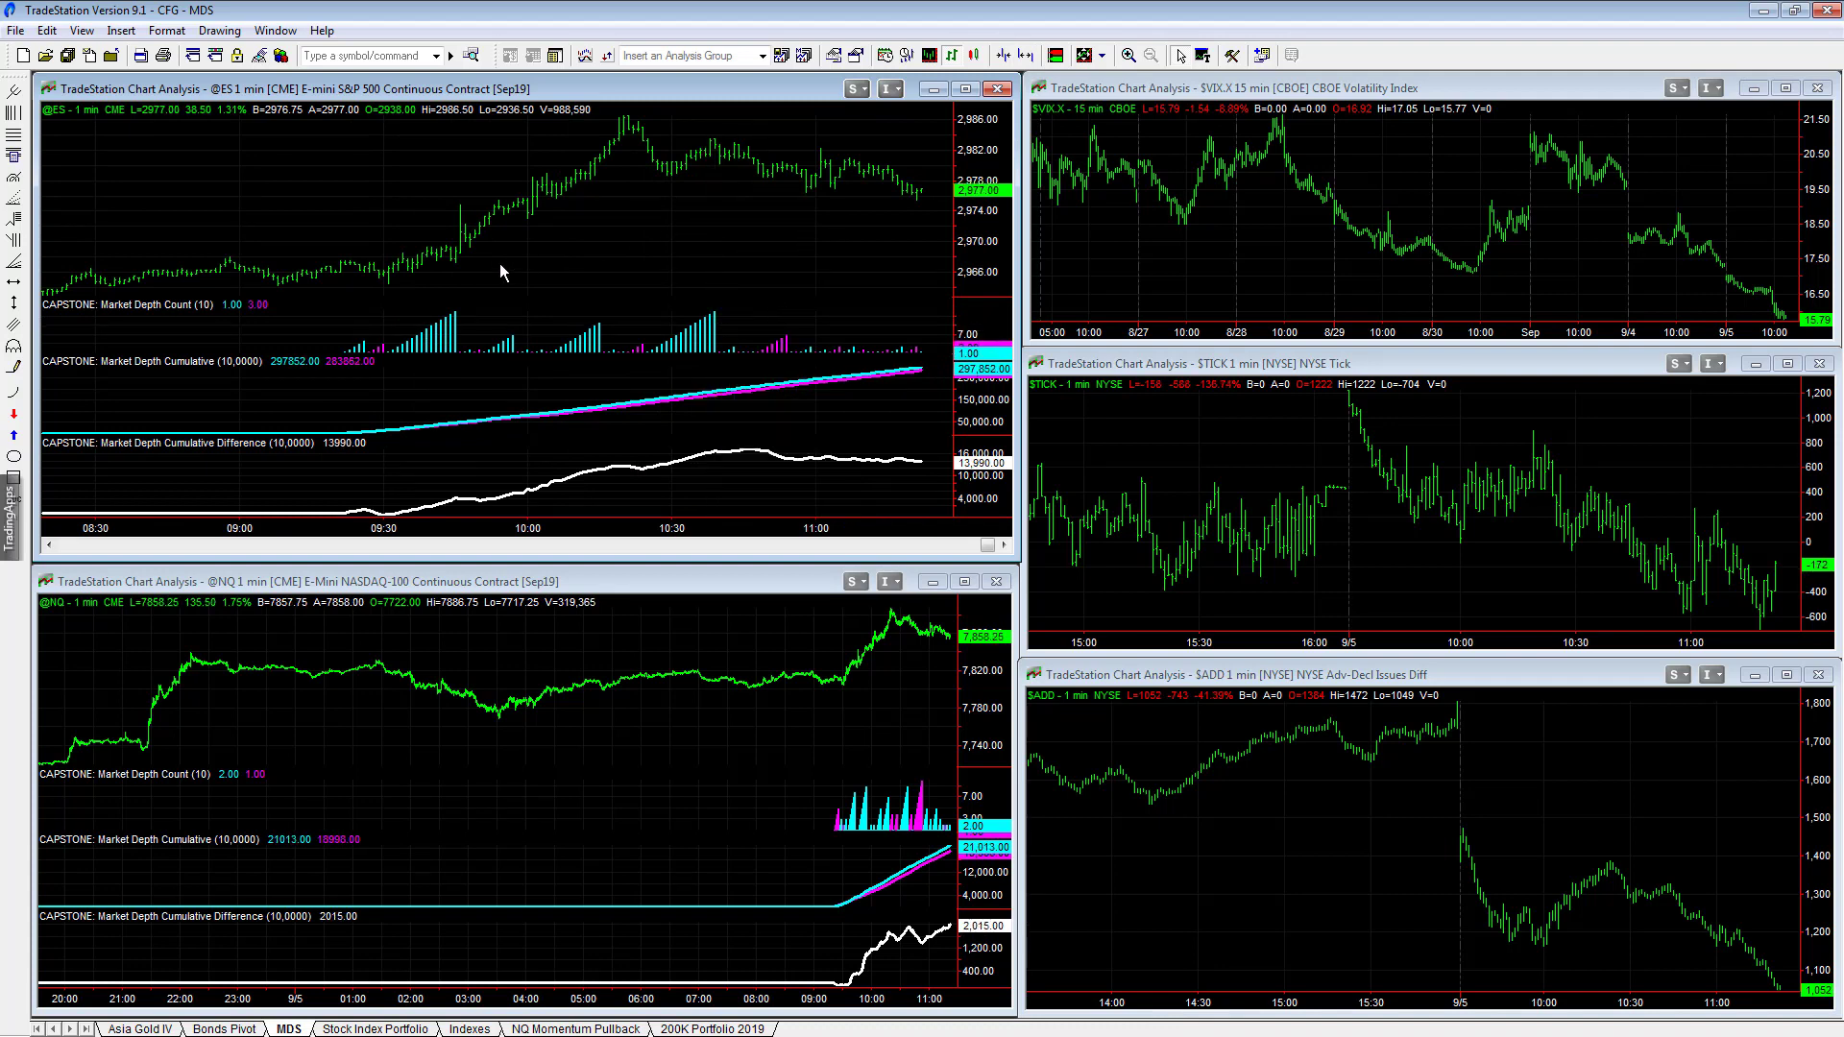
left_click_drag(394, 284, 915, 221)
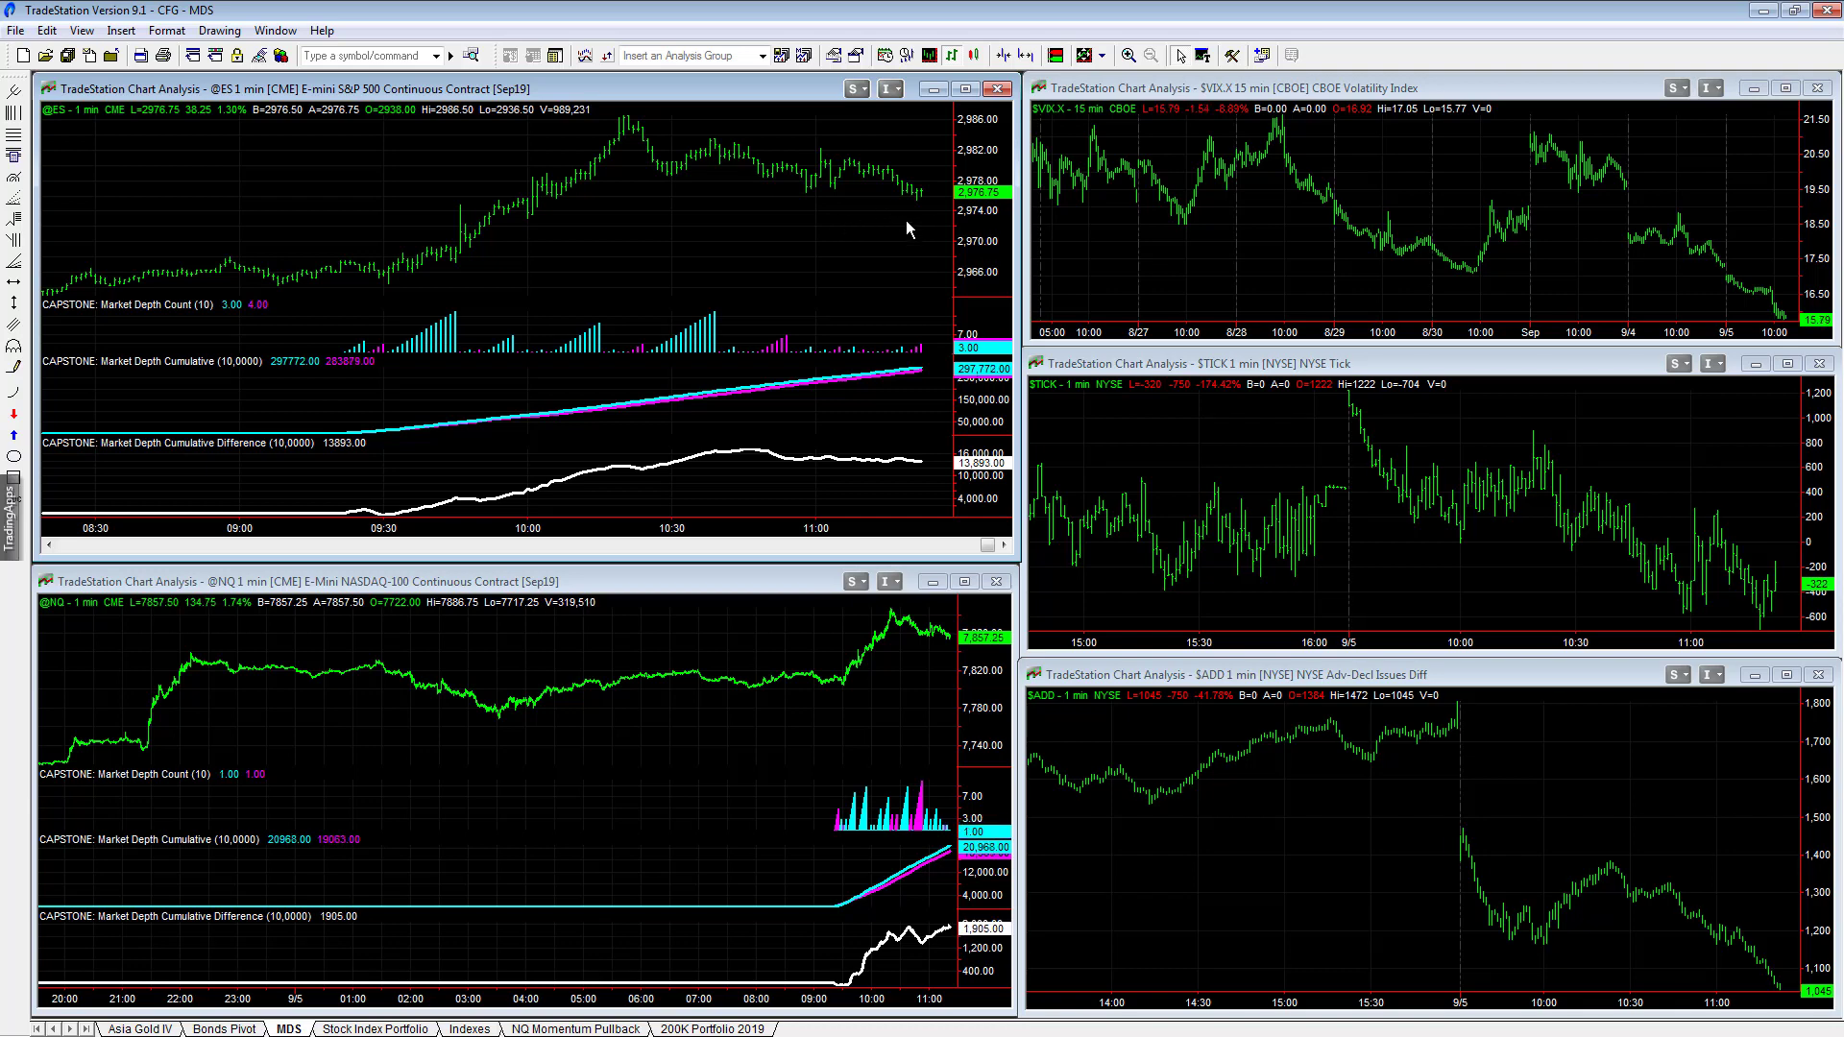
mouse_move(923, 227)
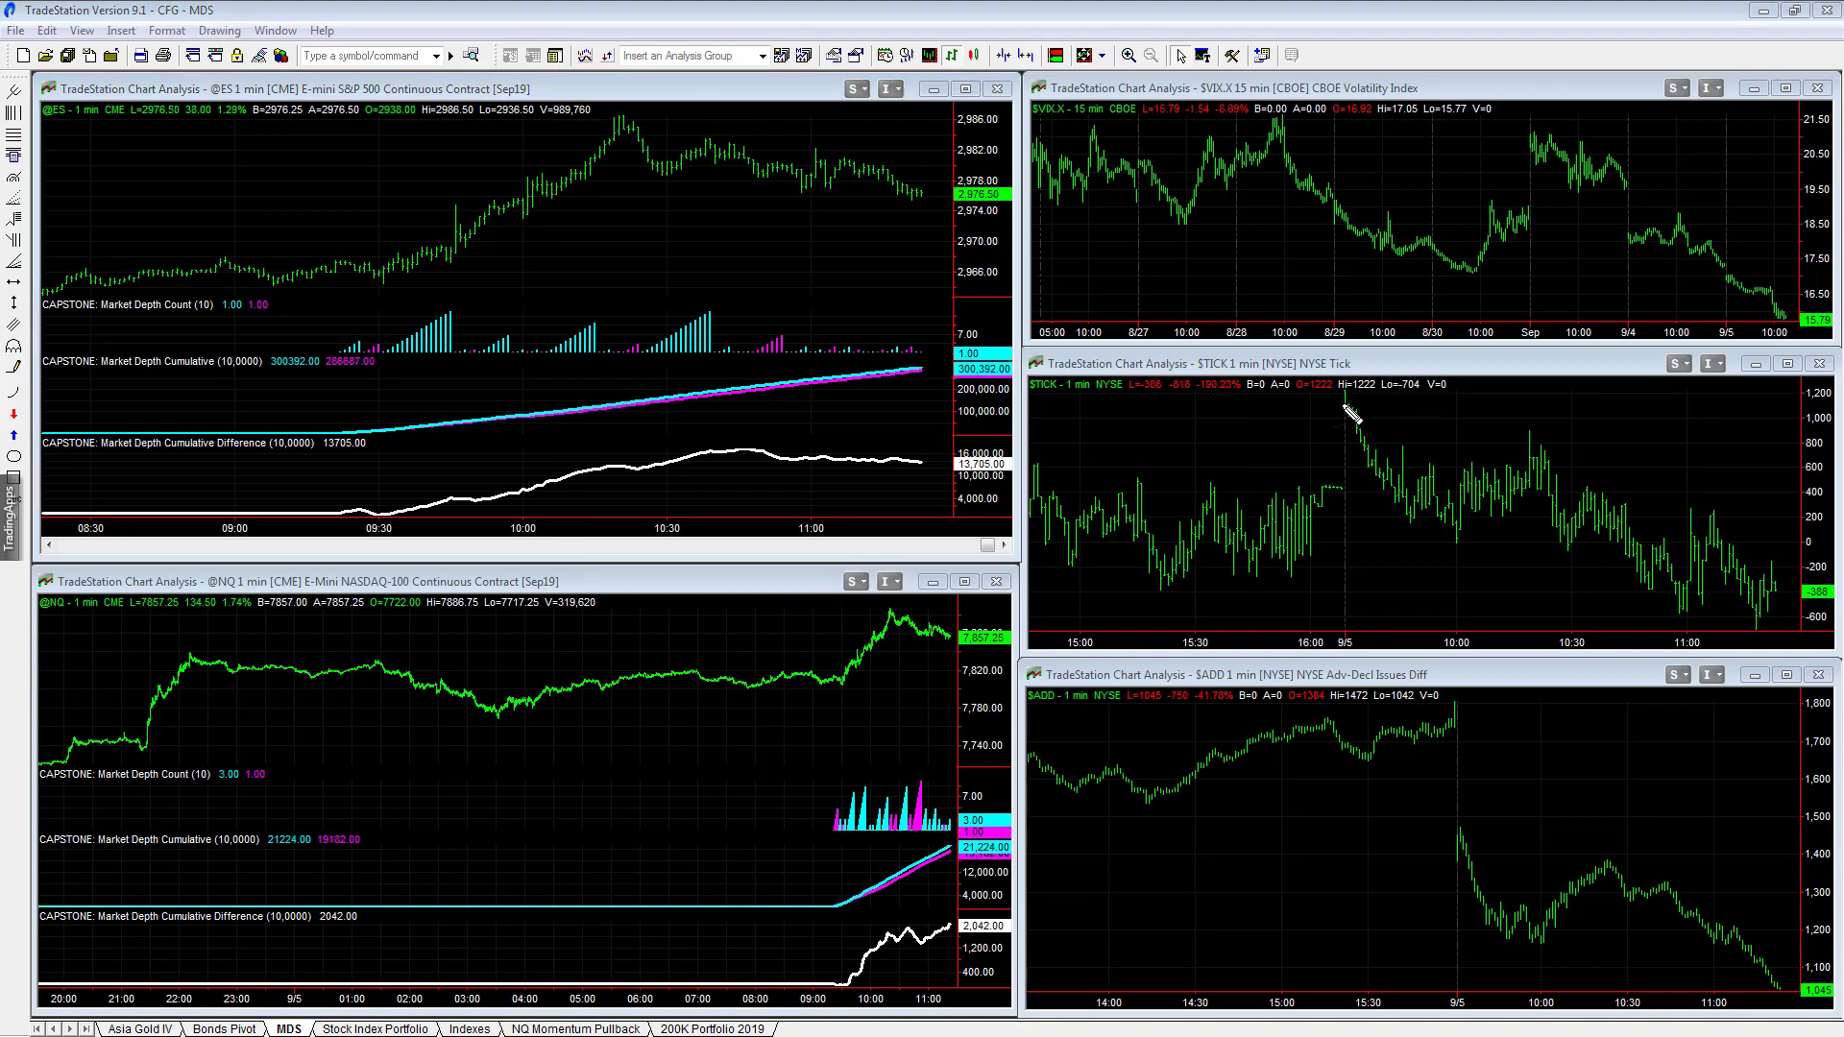
mouse_move(1344, 404)
left_mouse_down()
mouse_move(1458, 521)
mouse_move(1553, 483)
mouse_move(1579, 528)
mouse_move(1612, 507)
mouse_move(1678, 605)
mouse_move(1695, 523)
mouse_move(1728, 543)
mouse_move(1770, 622)
mouse_move(1777, 581)
left_mouse_up()
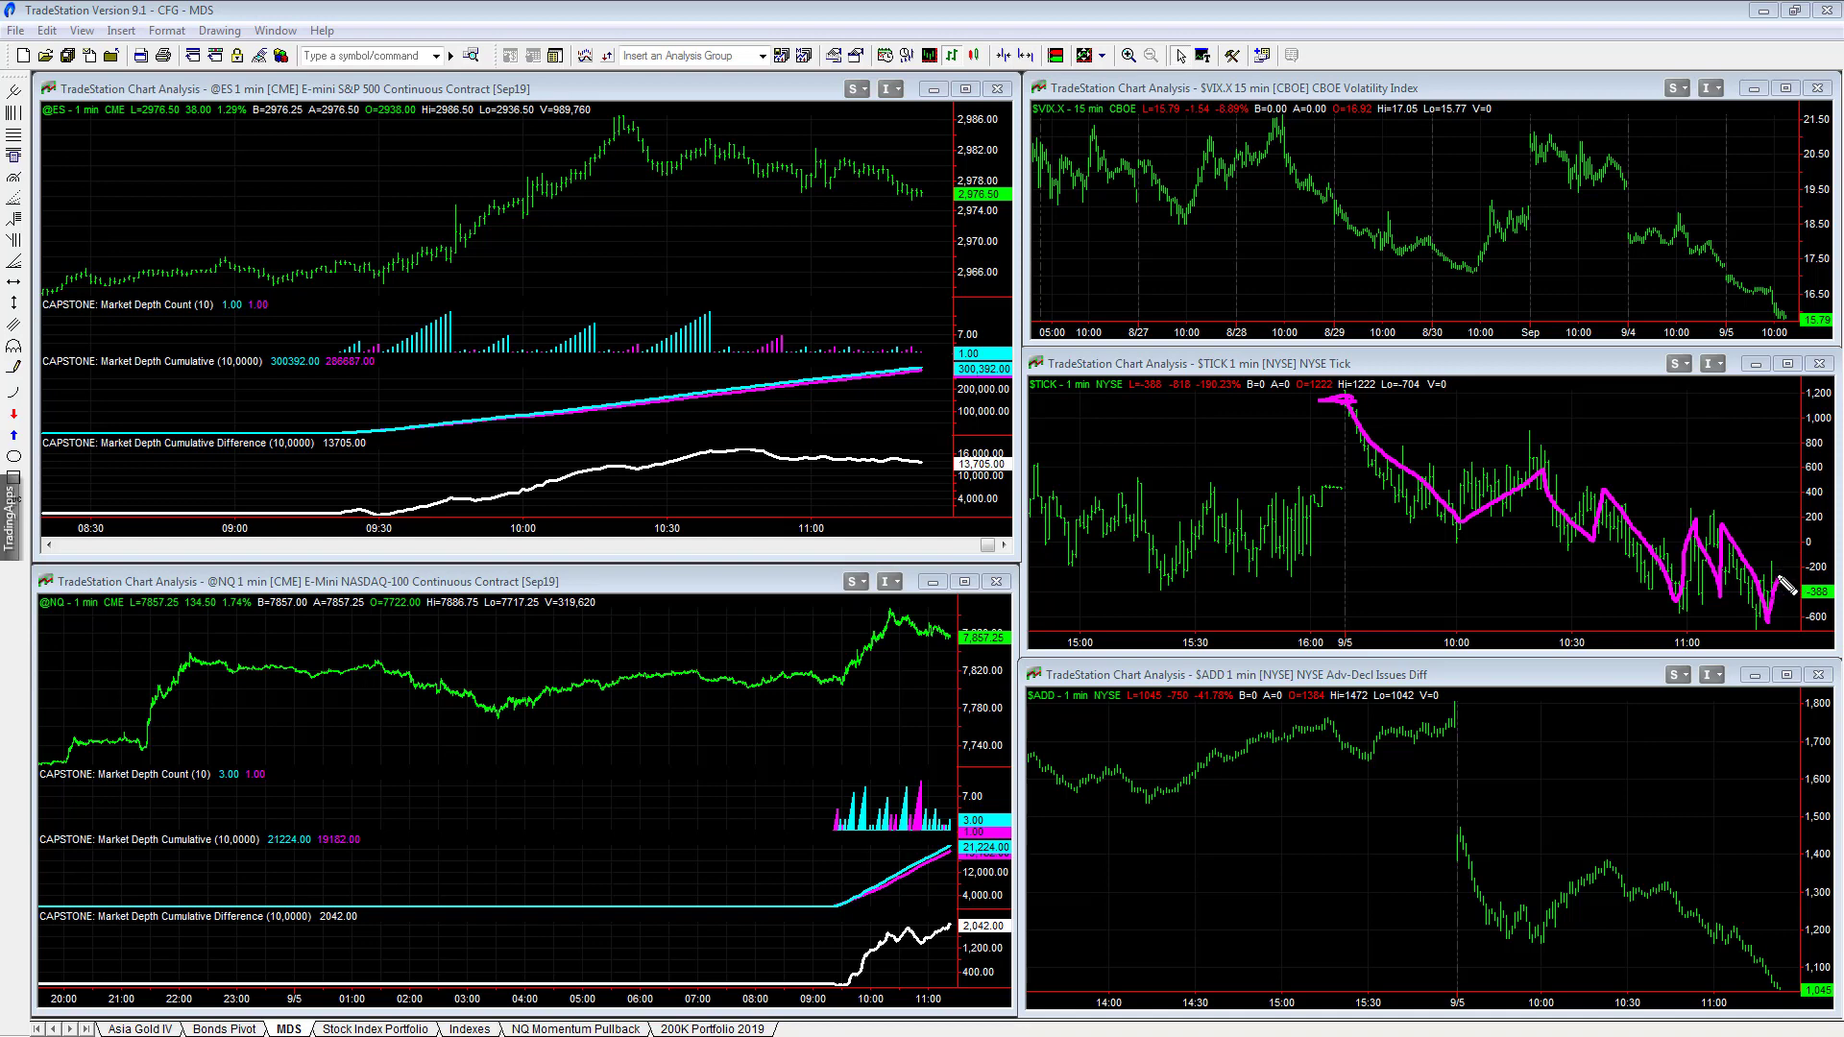
left_click_drag(1779, 583, 1801, 382)
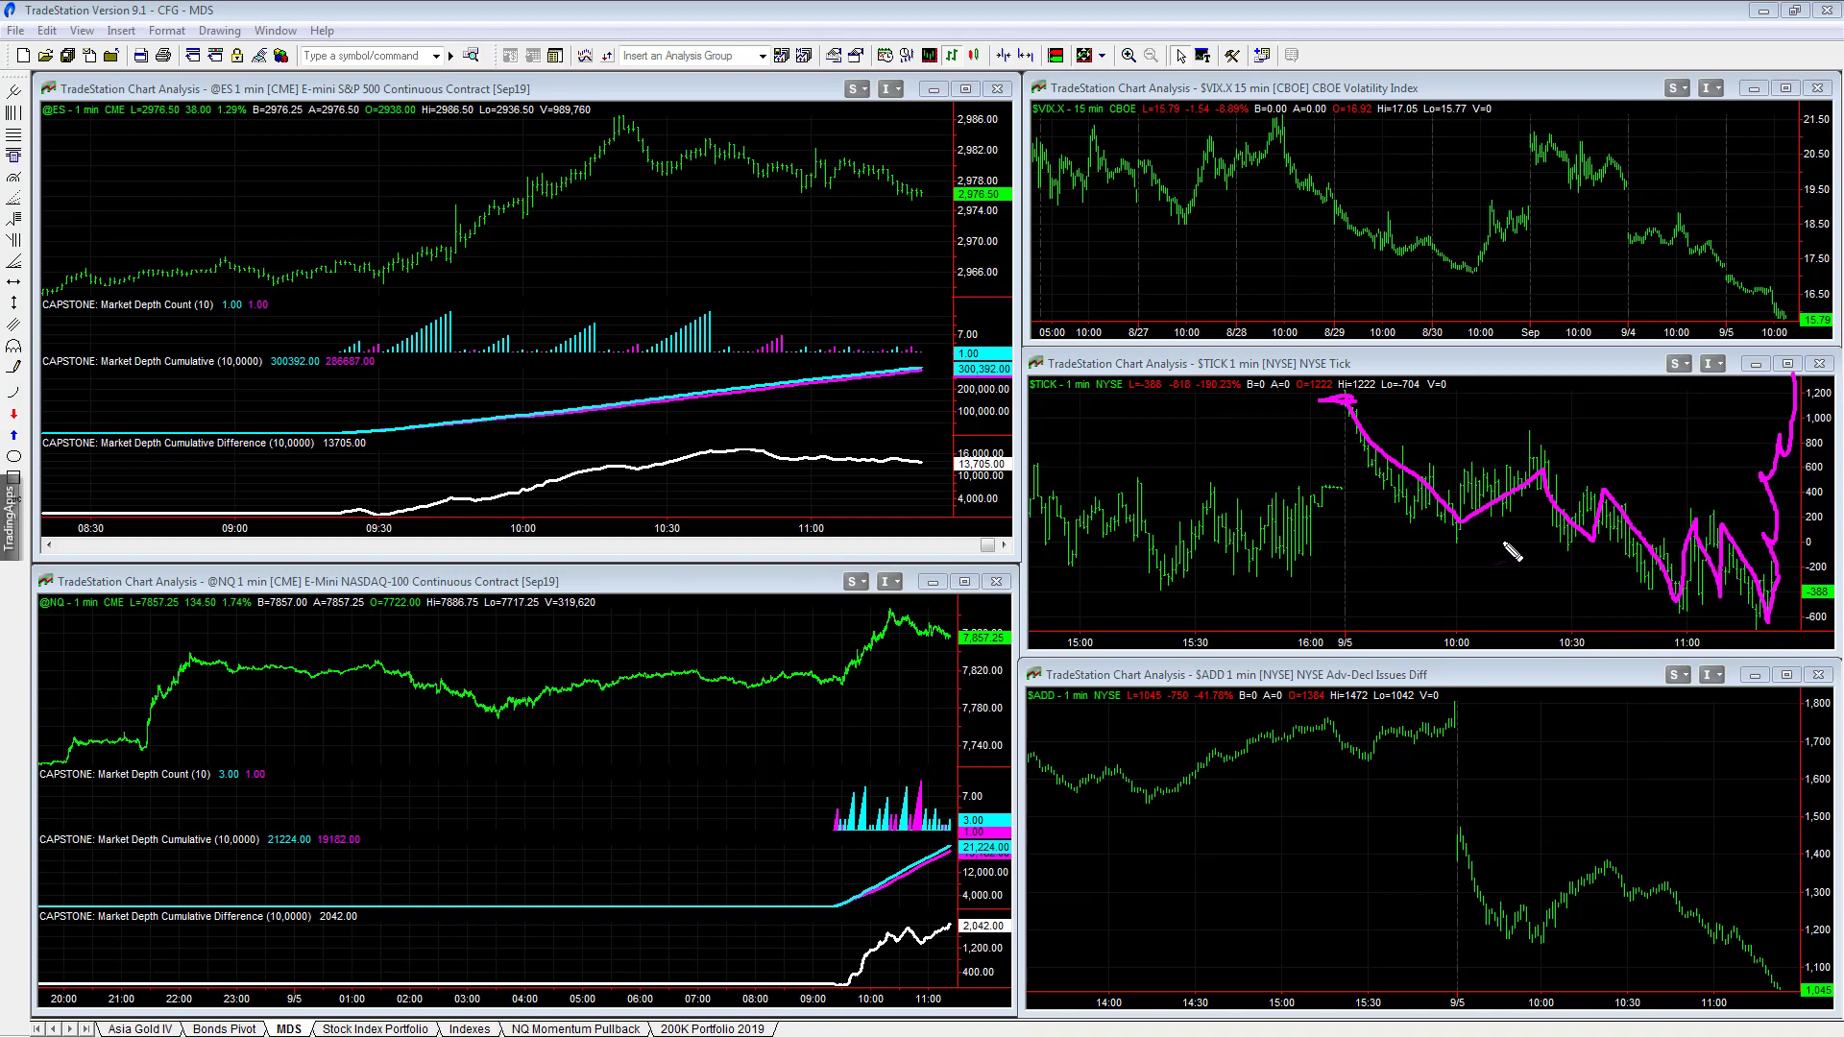
left_click_drag(1401, 540, 1807, 507)
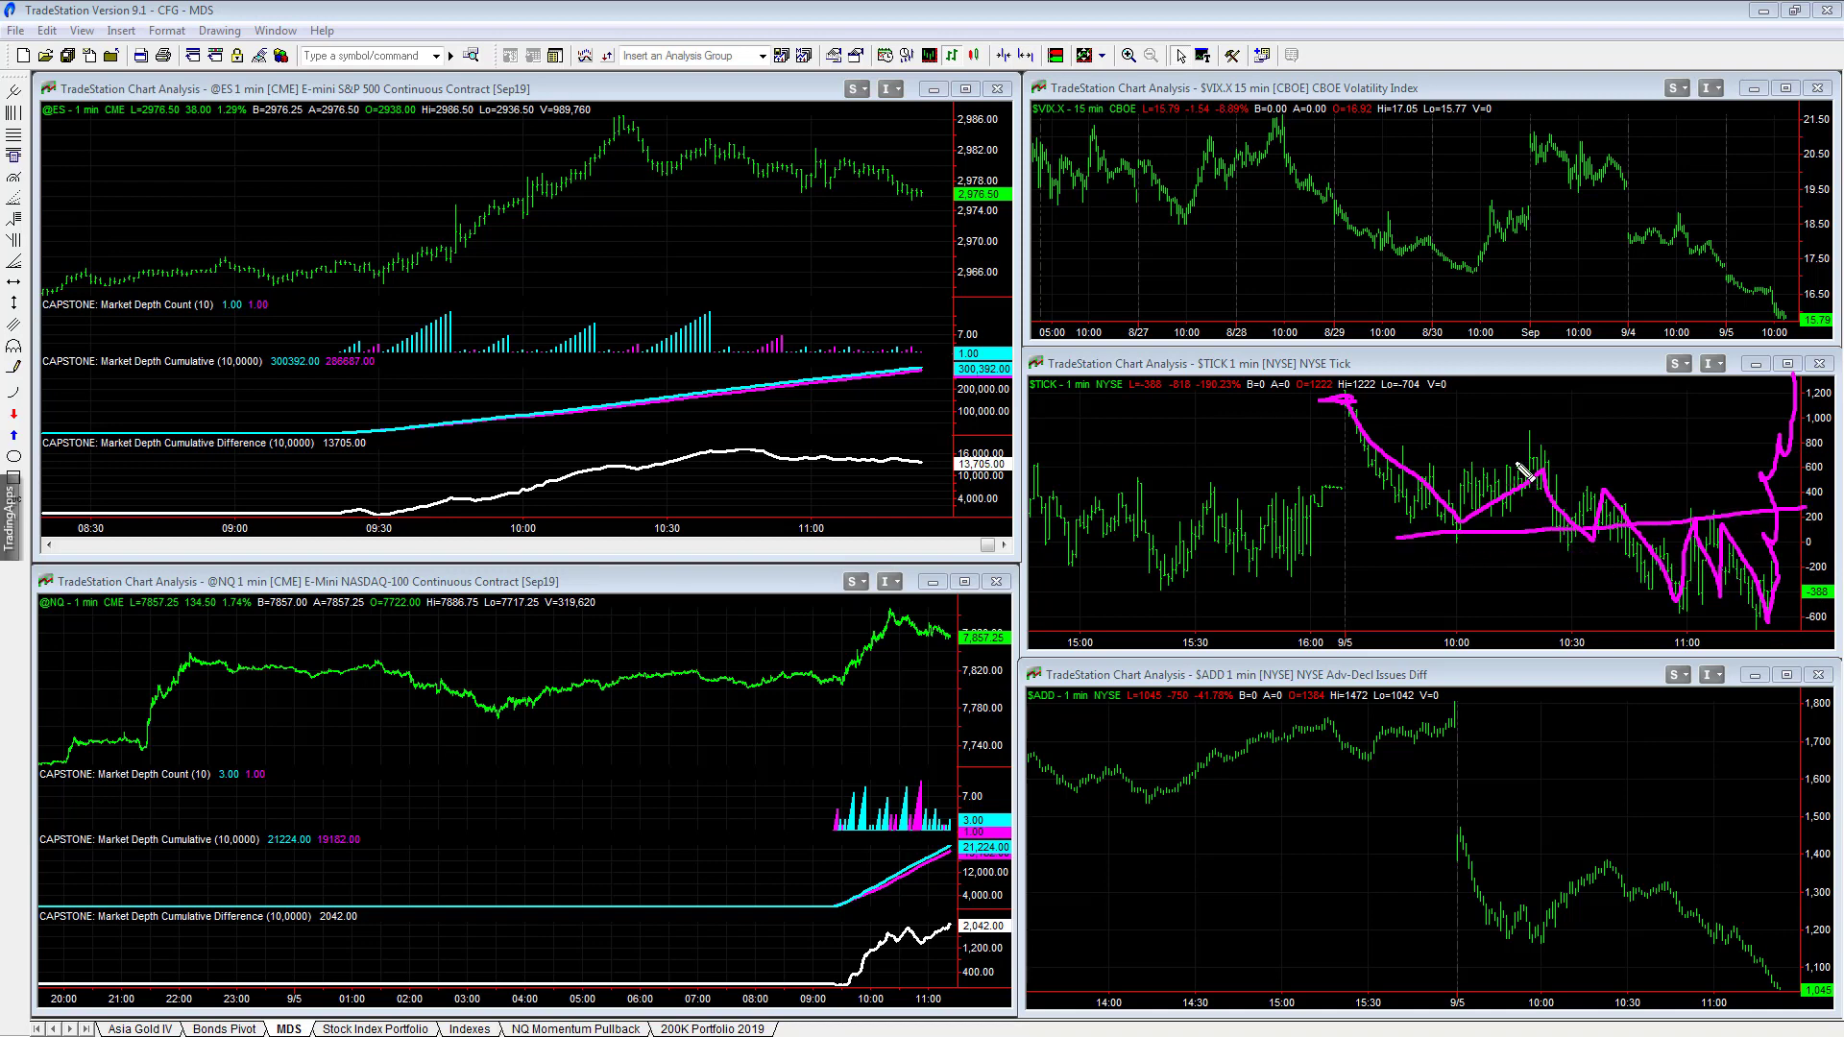
mouse_move(1555, 425)
left_mouse_down()
mouse_move(1602, 535)
mouse_move(1594, 634)
mouse_move(1581, 450)
mouse_move(1615, 466)
mouse_move(1623, 614)
left_mouse_up()
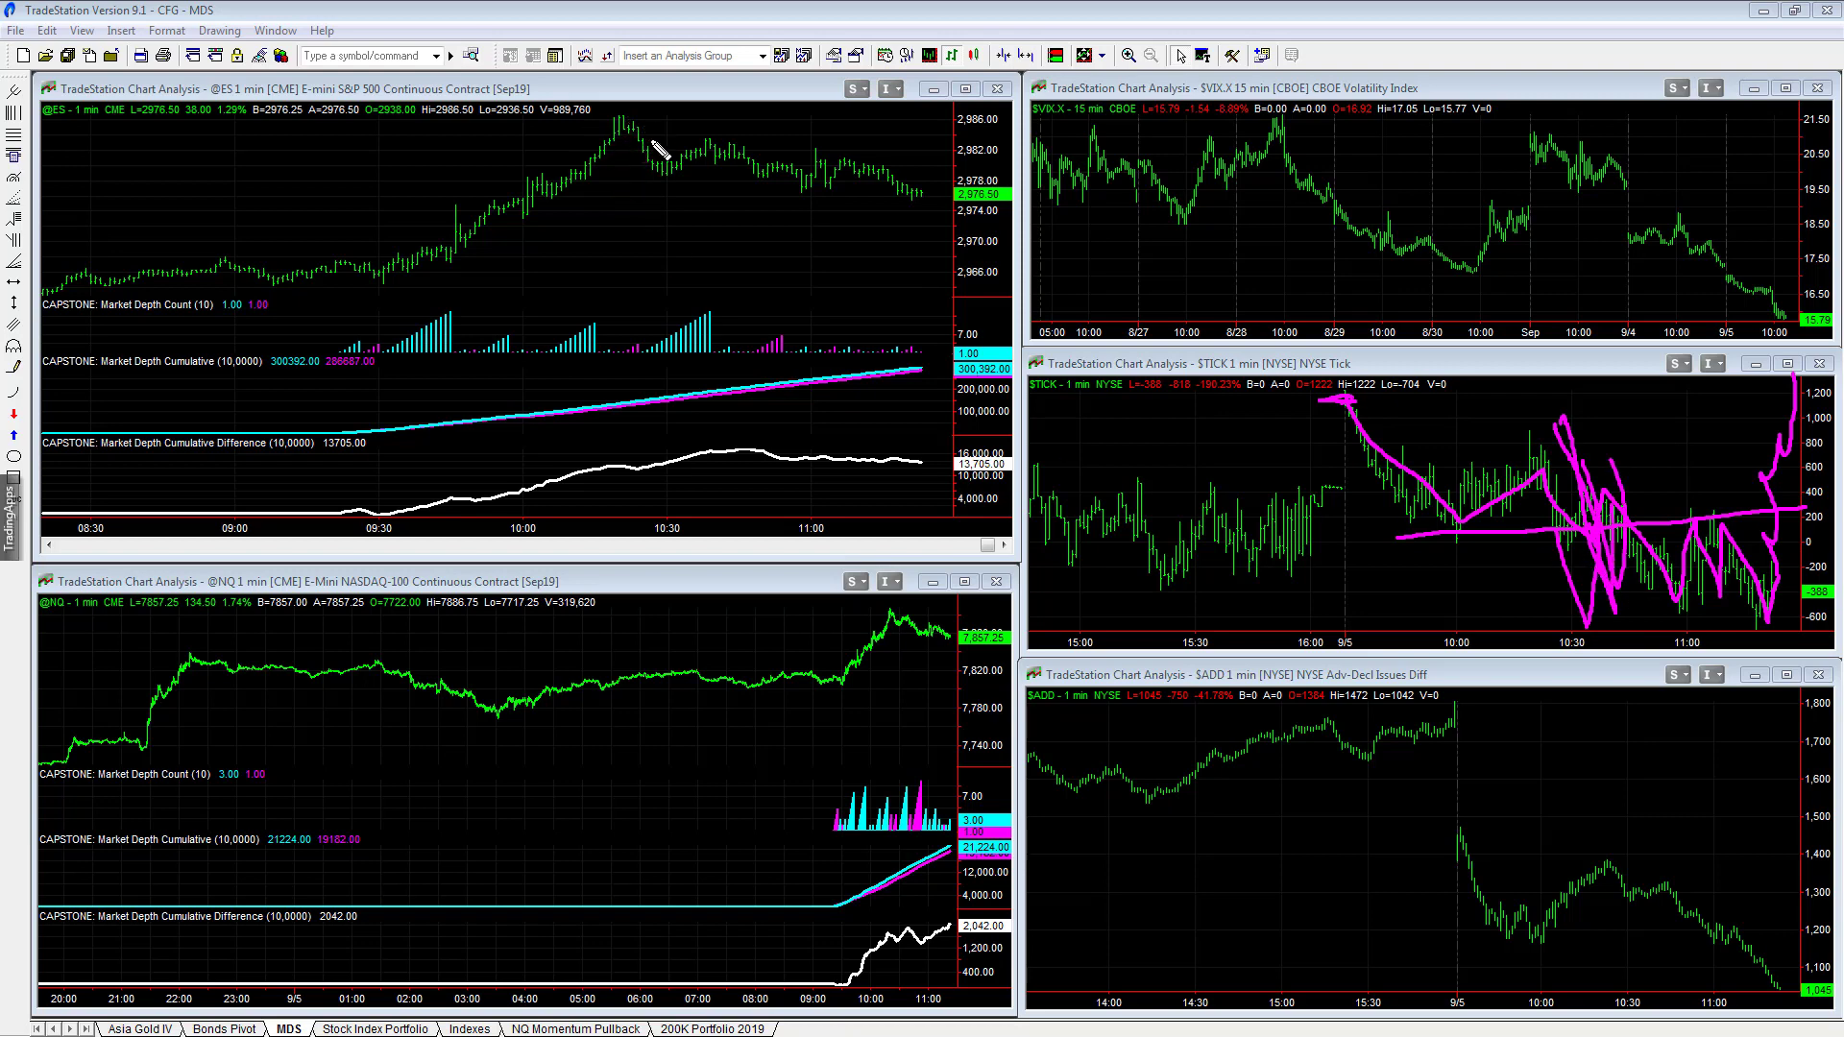
mouse_move(653, 160)
left_mouse_down()
mouse_move(663, 220)
mouse_move(661, 168)
mouse_move(683, 185)
mouse_move(672, 217)
left_mouse_up()
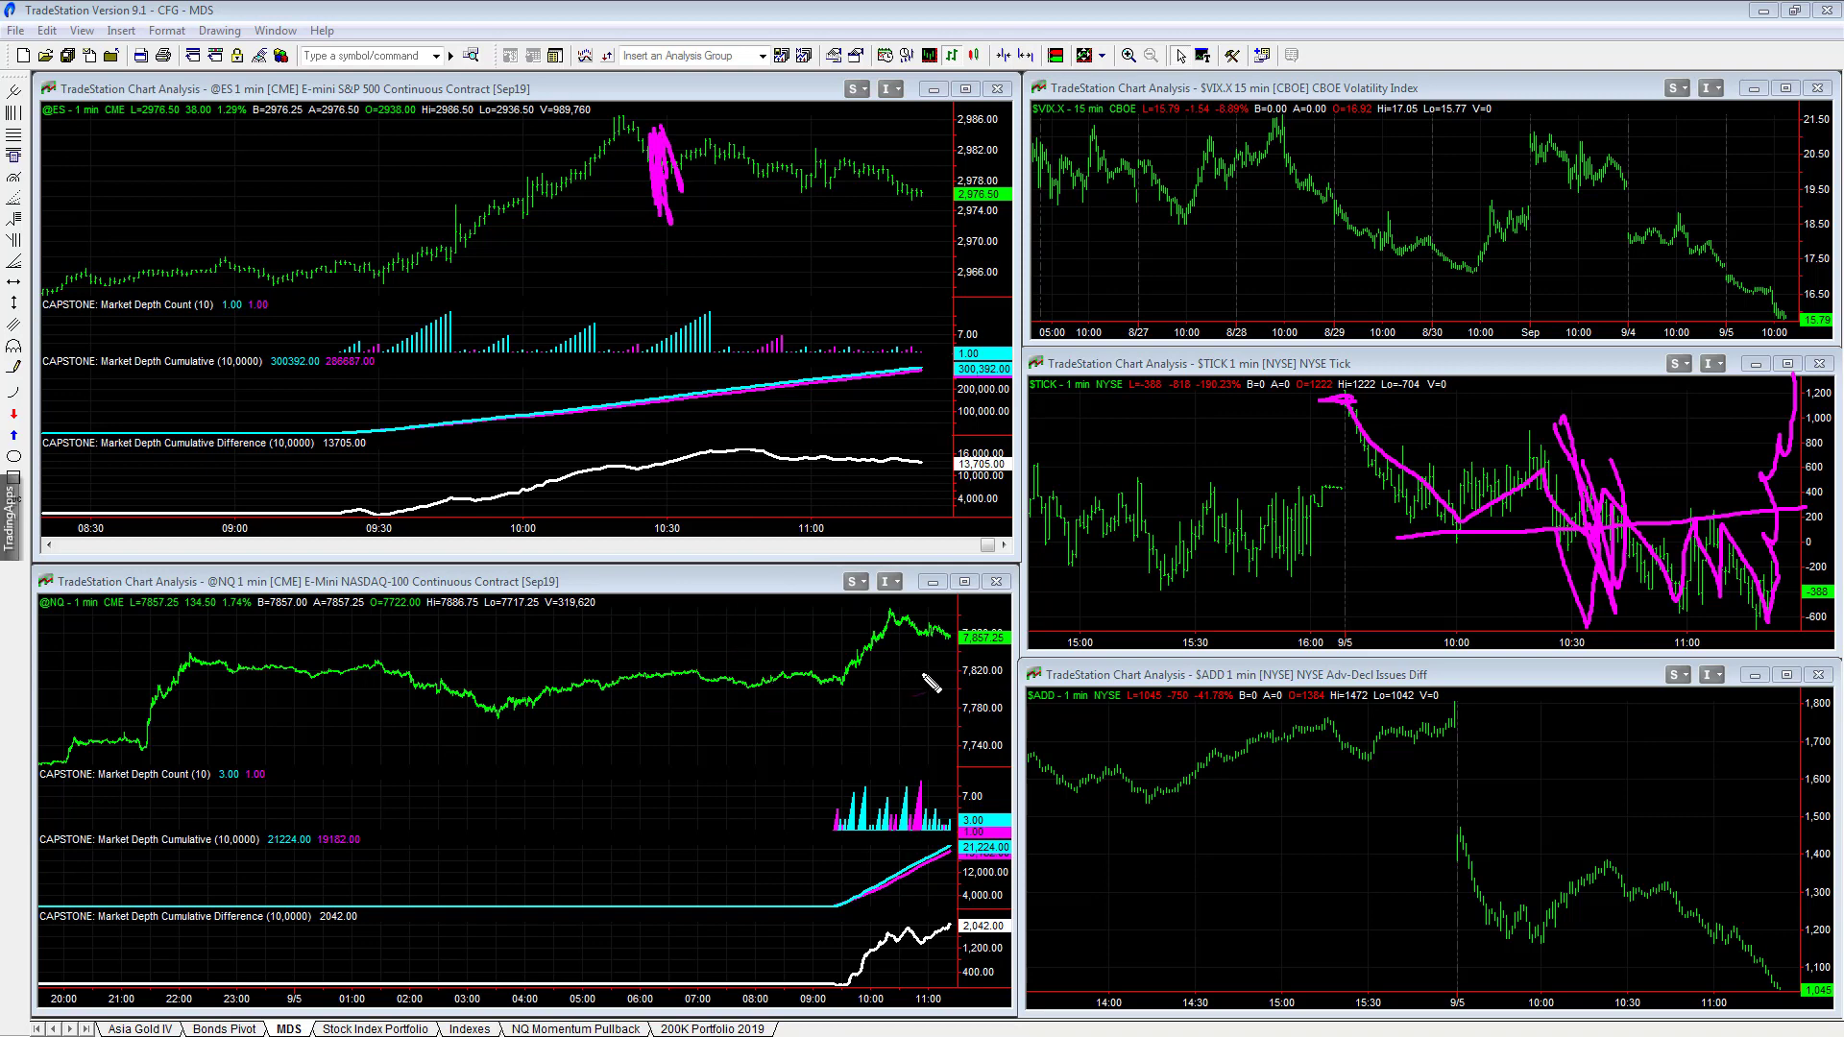
mouse_move(1592, 547)
left_mouse_down()
mouse_move(1585, 569)
mouse_move(1573, 489)
mouse_move(1594, 526)
mouse_move(1757, 592)
left_mouse_up()
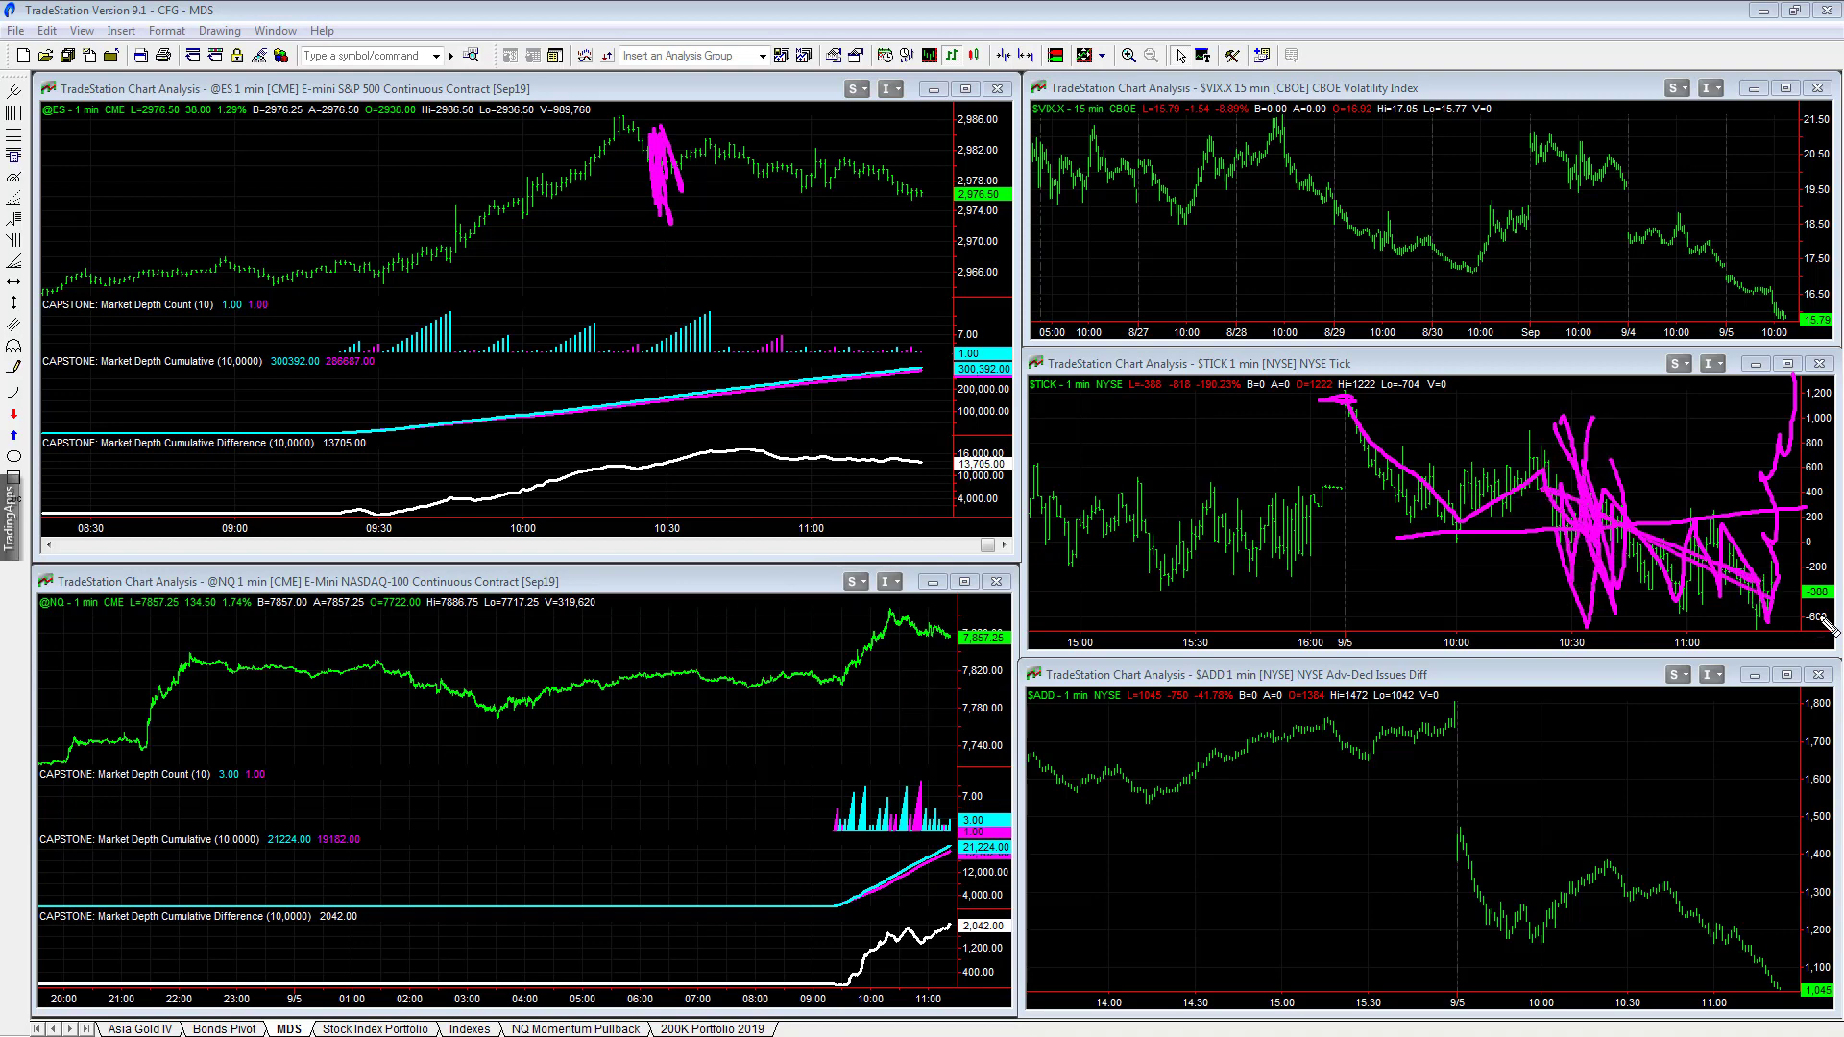
mouse_move(1652, 477)
left_mouse_down()
mouse_move(1834, 603)
mouse_move(1687, 631)
left_mouse_up()
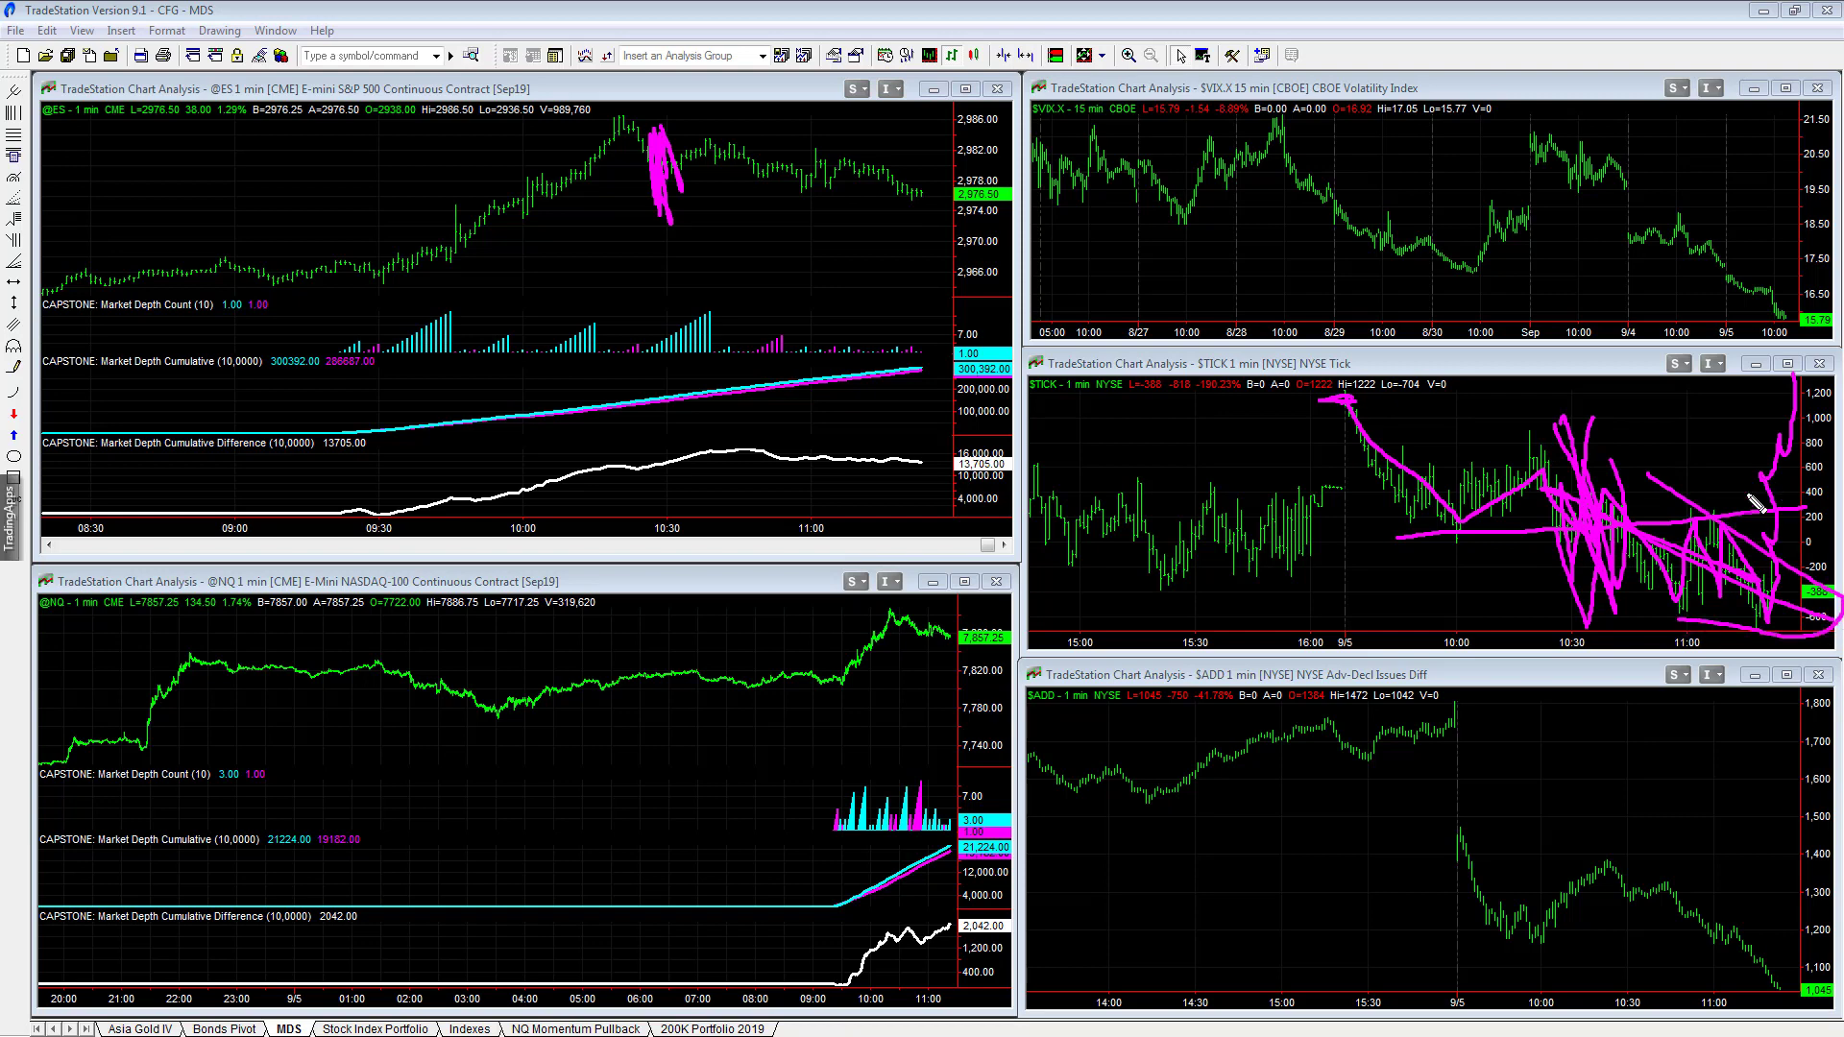